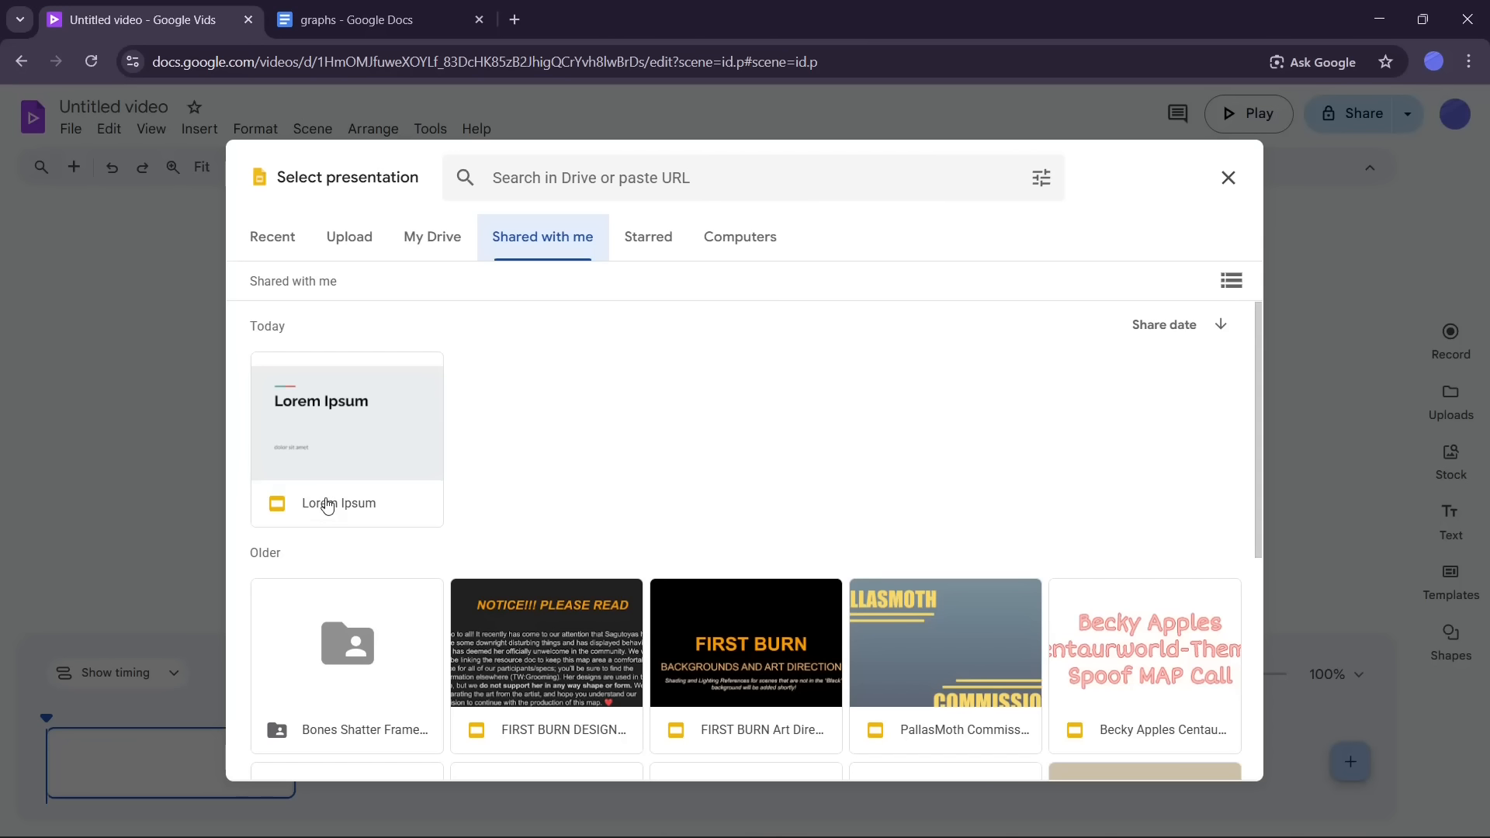
# Step: Choose the shared Lorem Ipsum presentation and import all five of its slides into the video
pyautogui.click(342, 440)
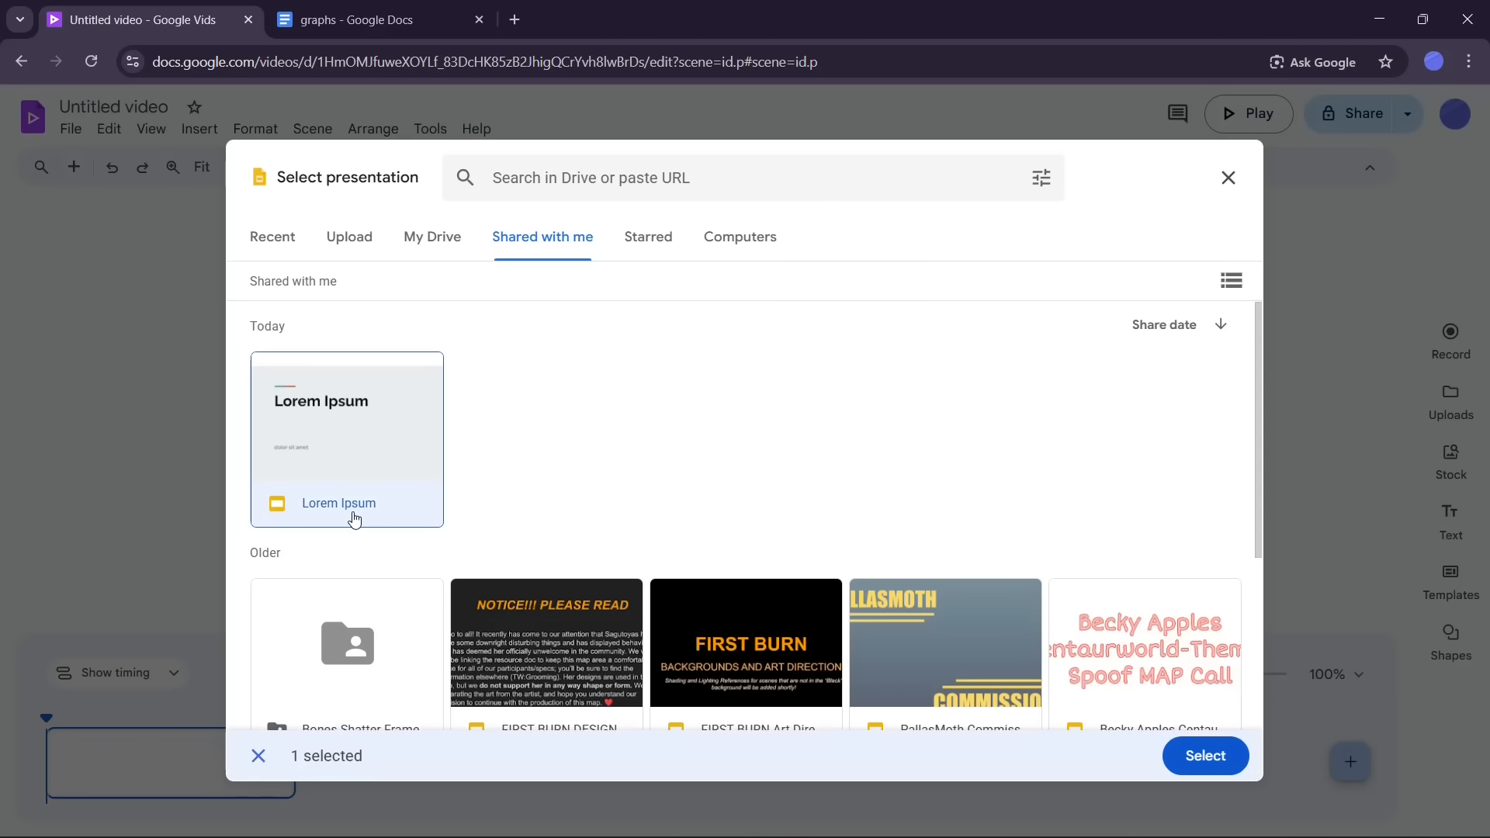
pyautogui.click(1205, 757)
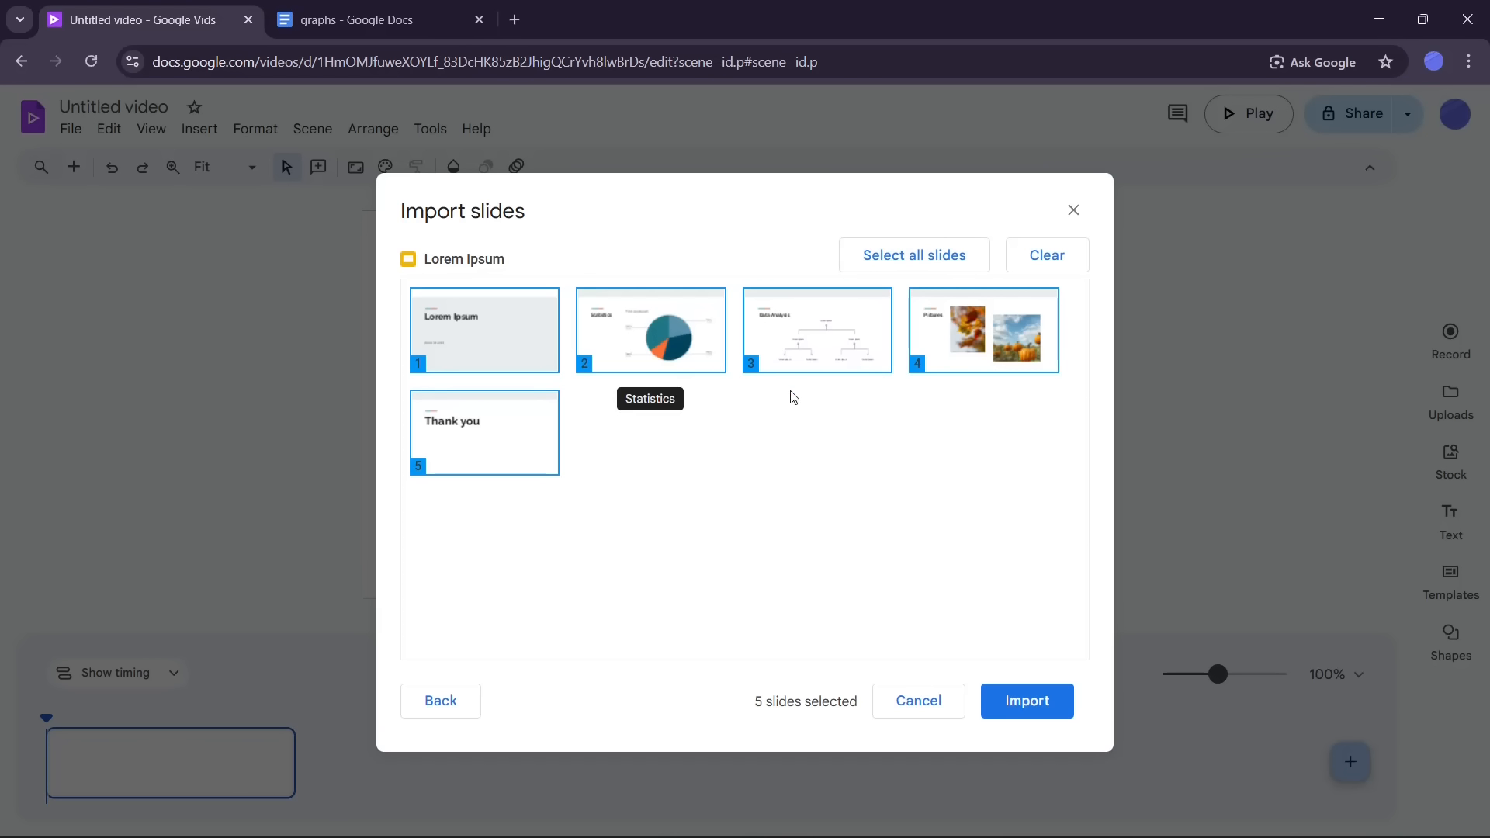
pyautogui.click(681, 353)
pyautogui.click(649, 344)
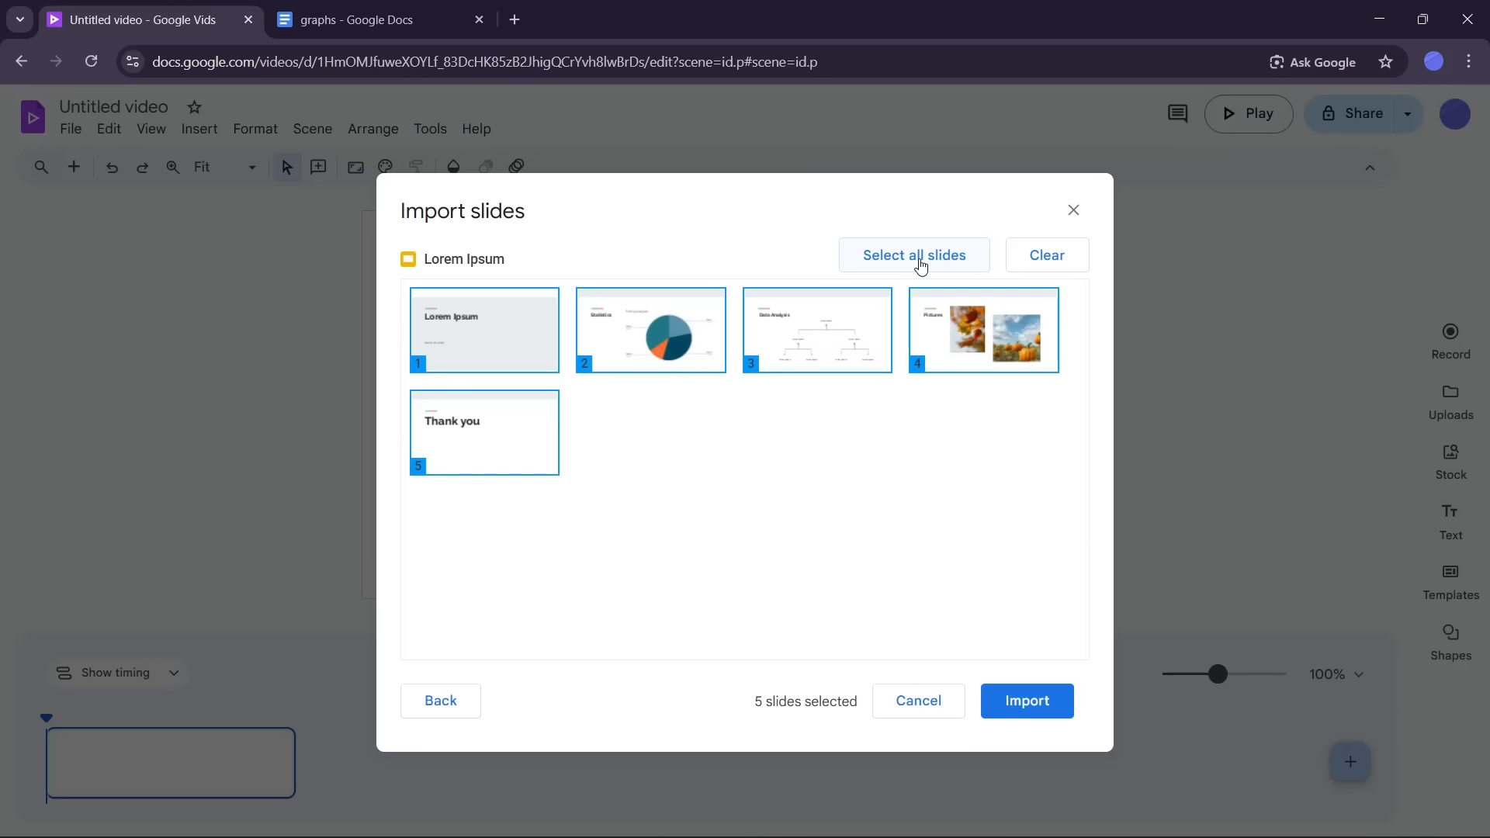
pyautogui.click(1039, 255)
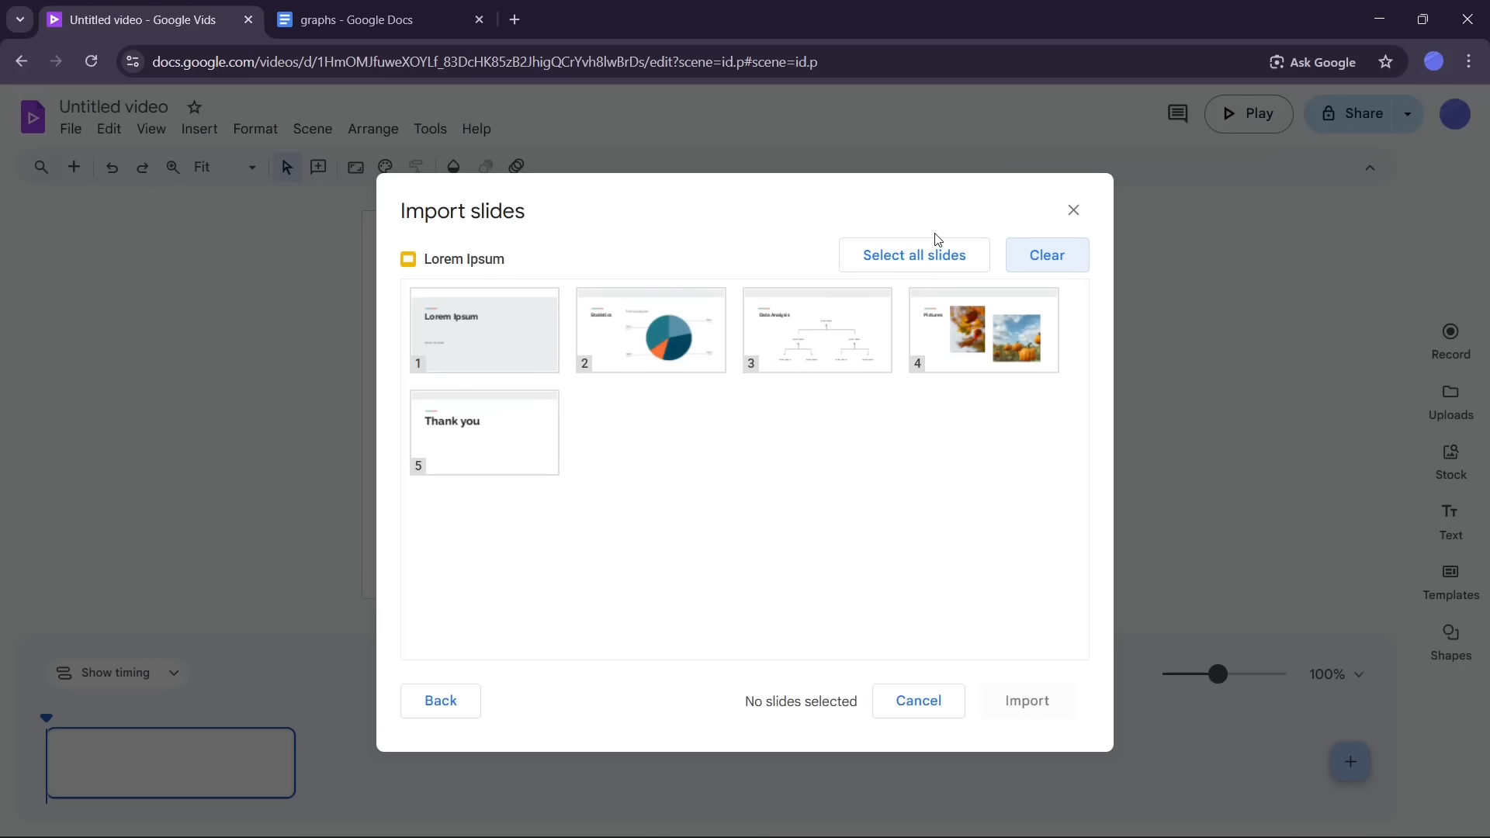
pyautogui.click(919, 264)
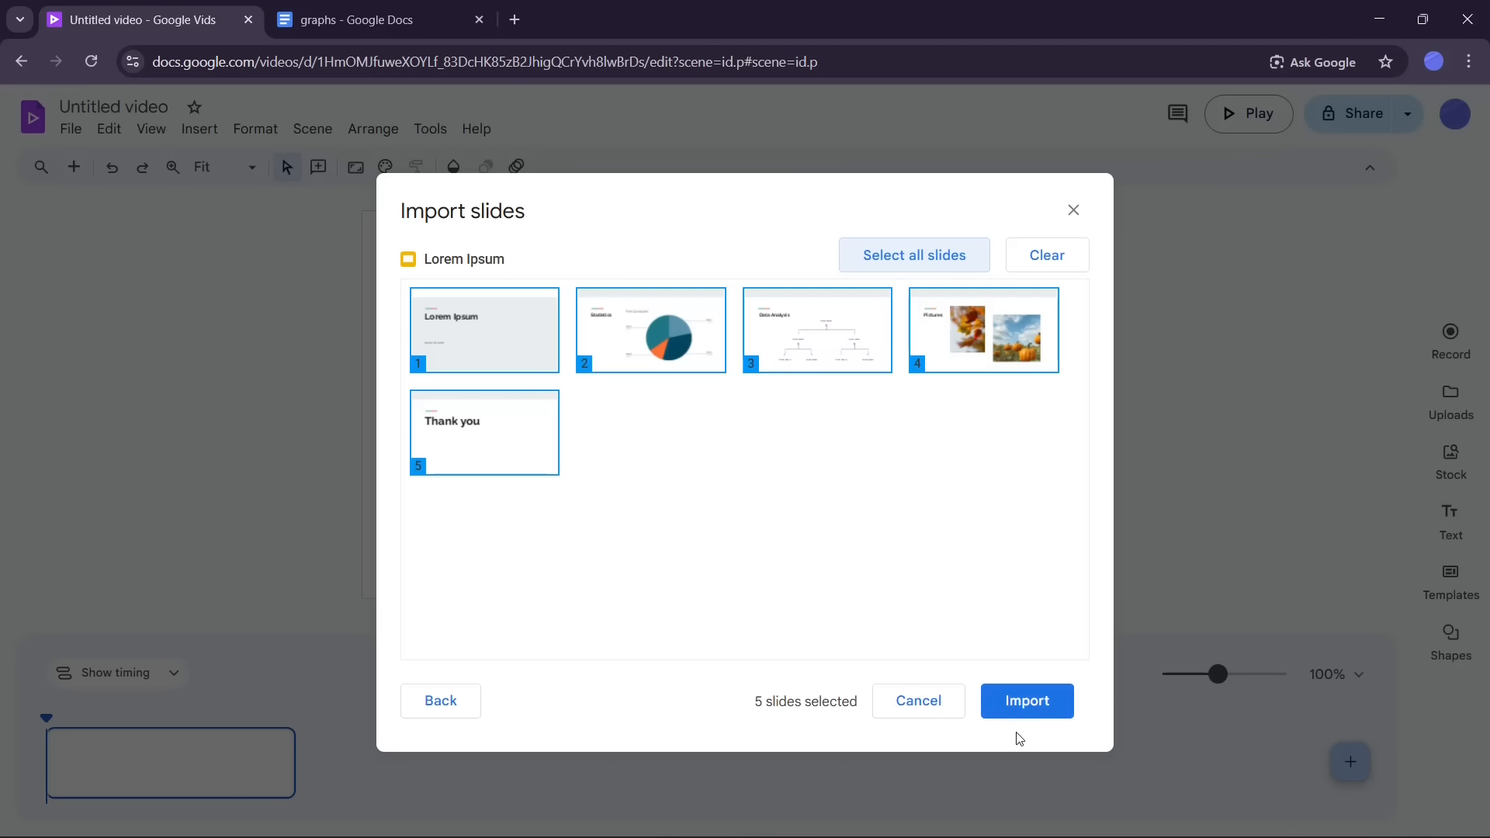
pyautogui.click(1052, 708)
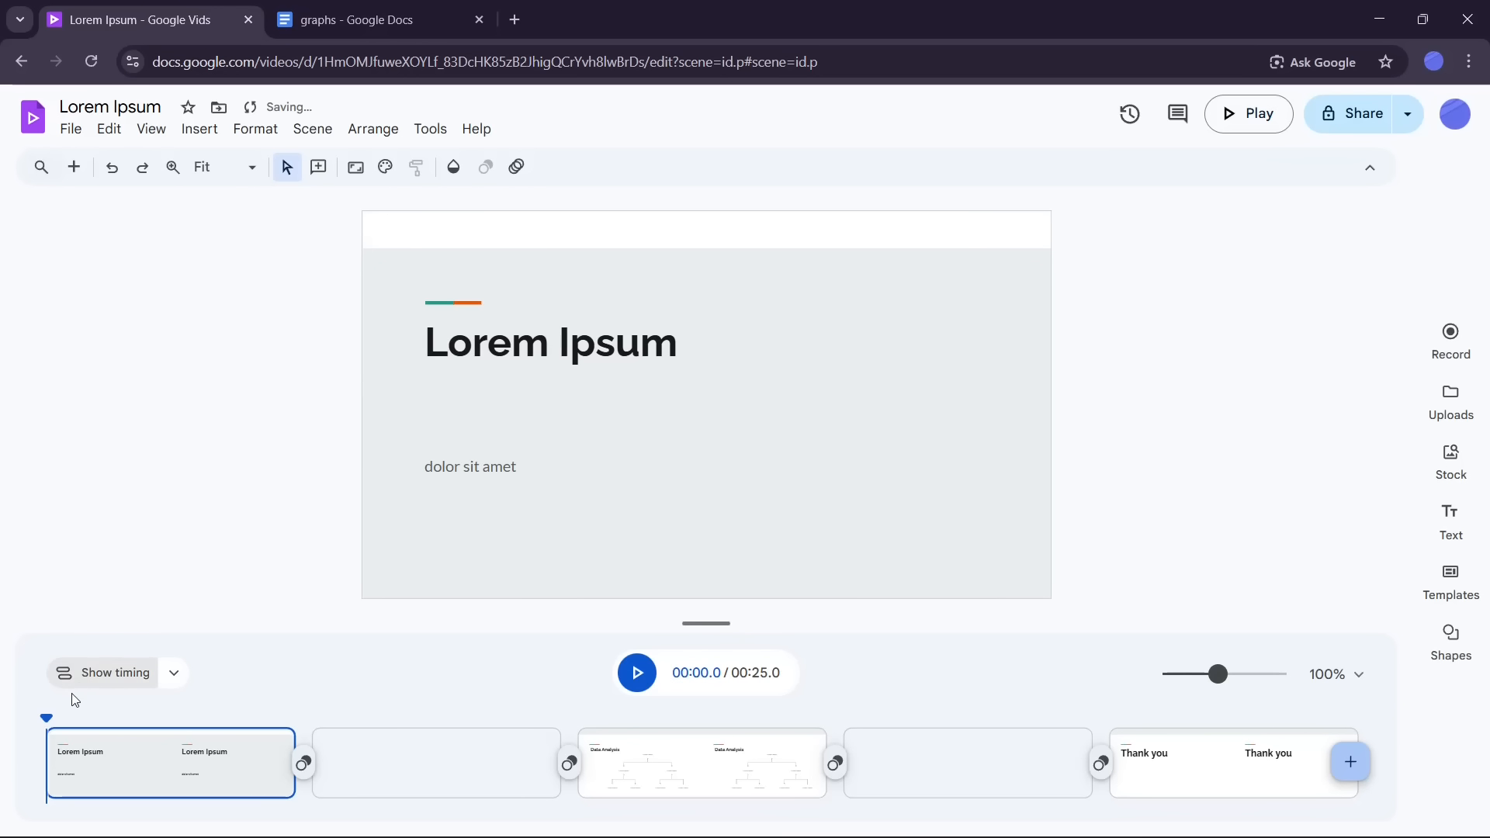
# Step: Select the first scene on the timeline and open the Record panel
pyautogui.moveTo(49, 721); pyautogui.dragTo(117, 739)
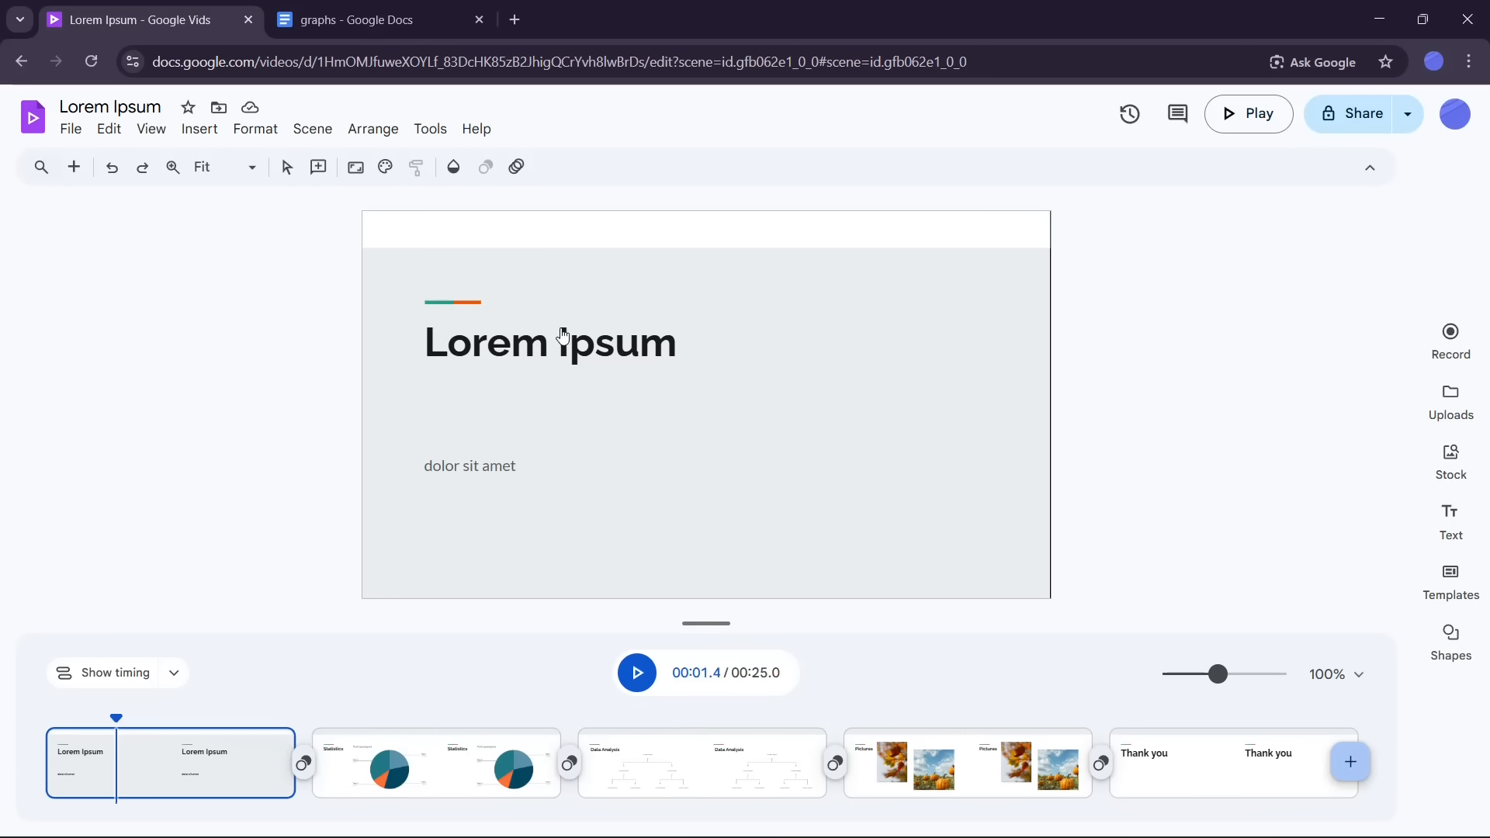
pyautogui.click(212, 751)
pyautogui.click(91, 751)
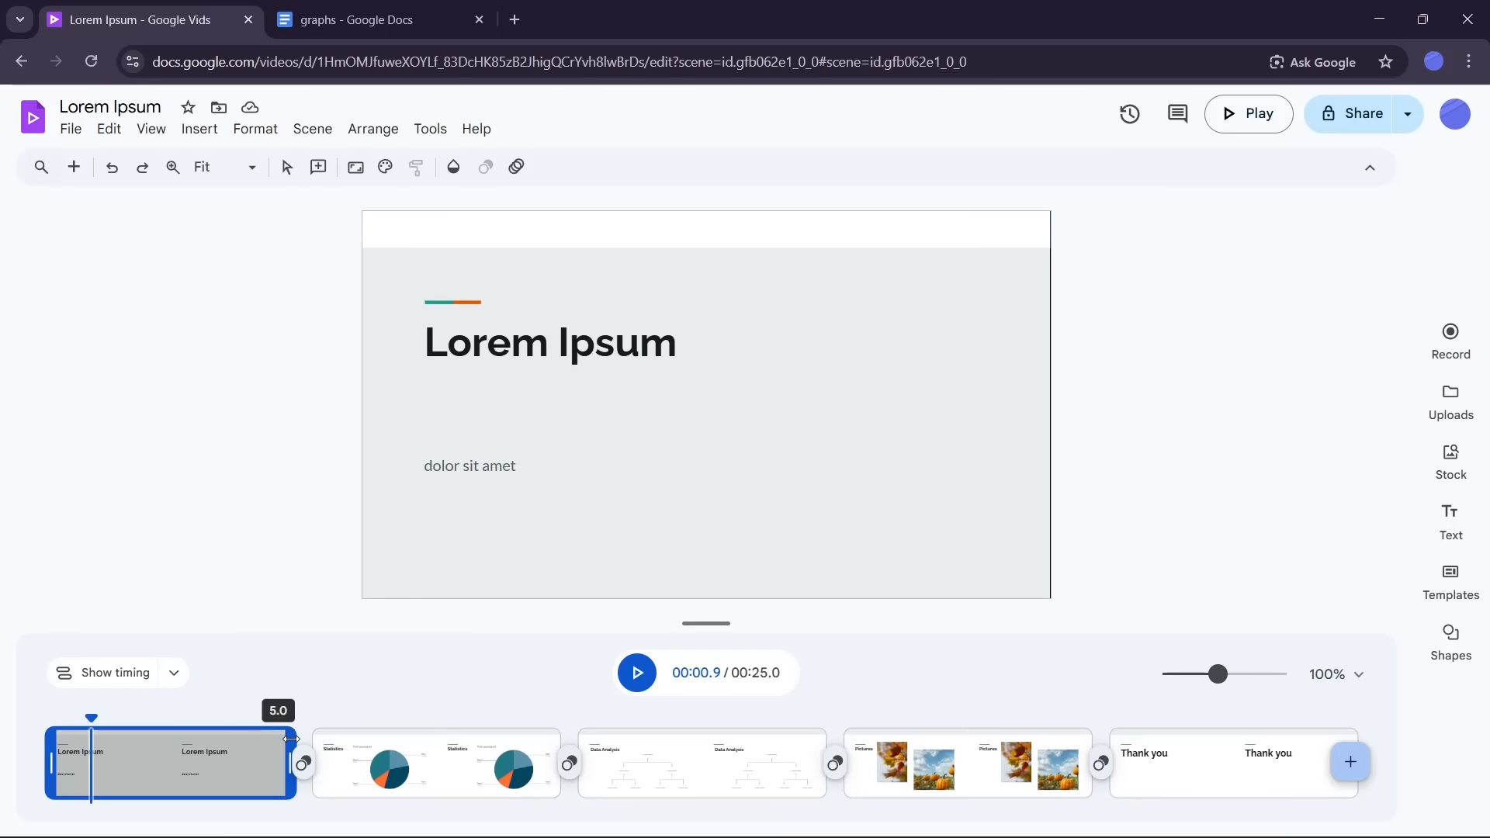
pyautogui.click(1447, 340)
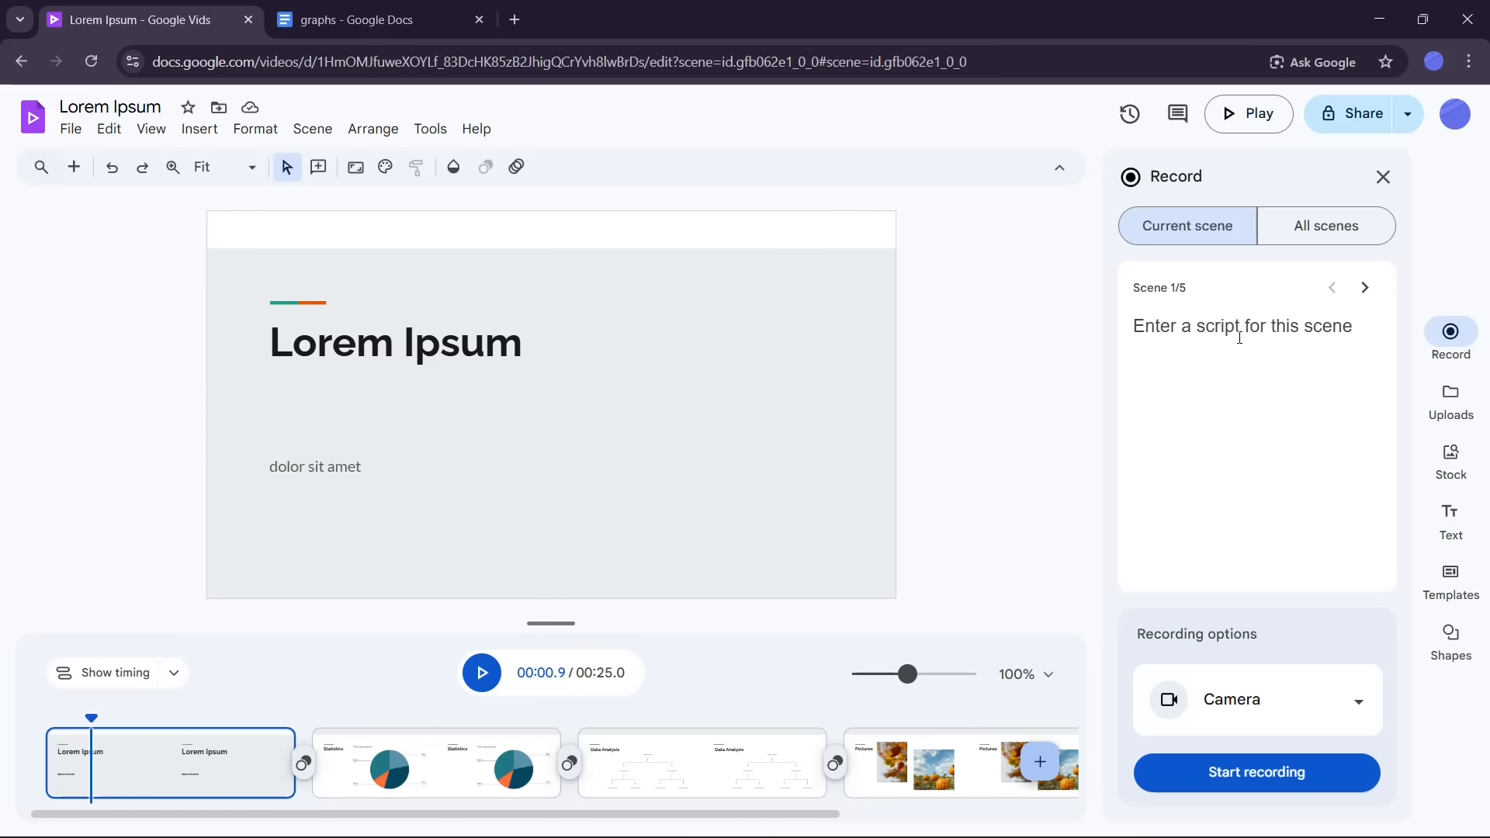
# Step: Copy the first paragraph of the graphs document and paste it as the script for scene 1
pyautogui.click(340, 15)
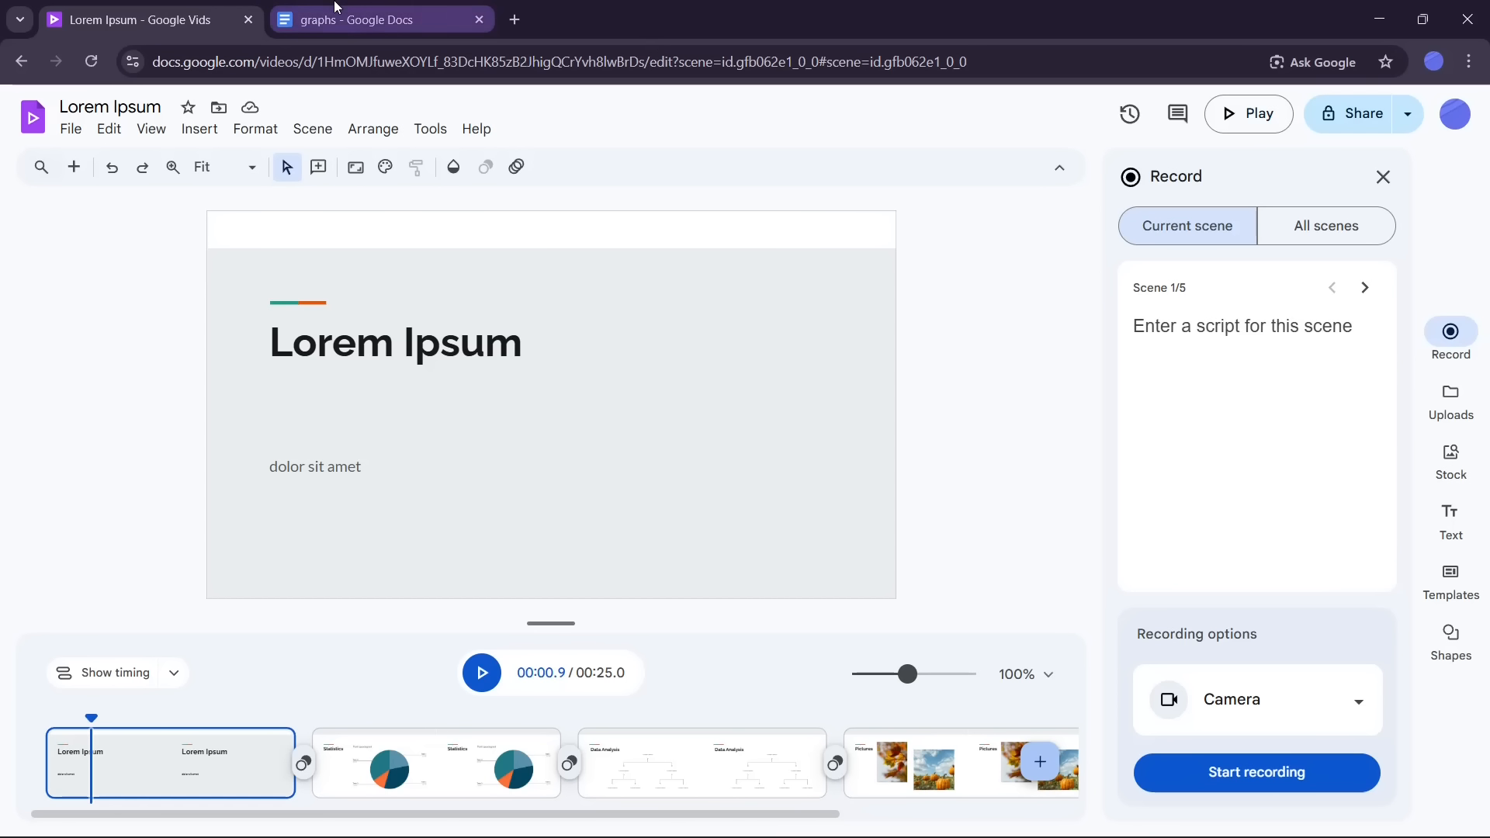
pyautogui.moveTo(409, 363); pyautogui.dragTo(843, 381)
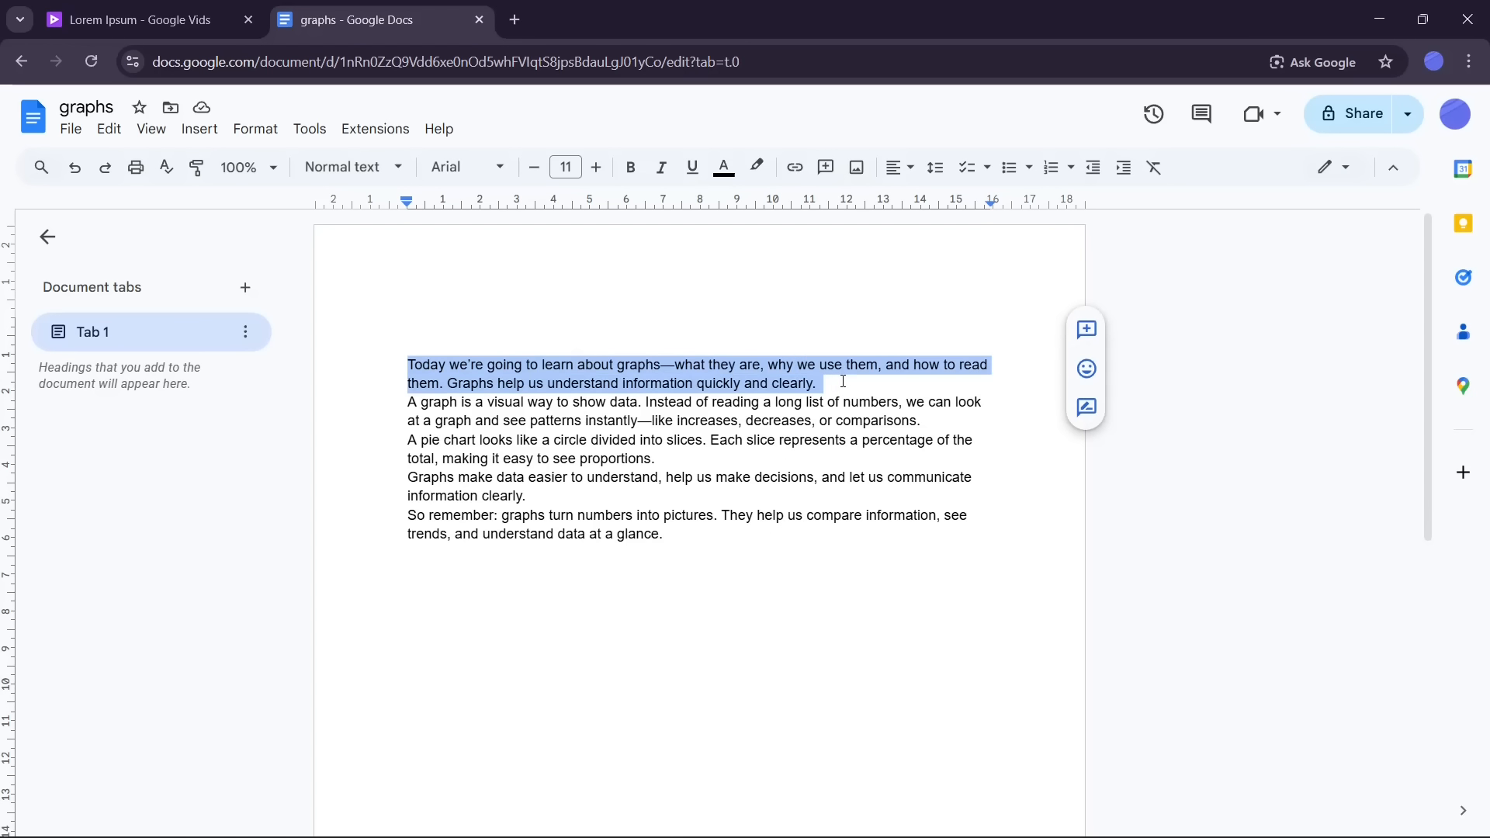
pyautogui.rightClick(777, 384)
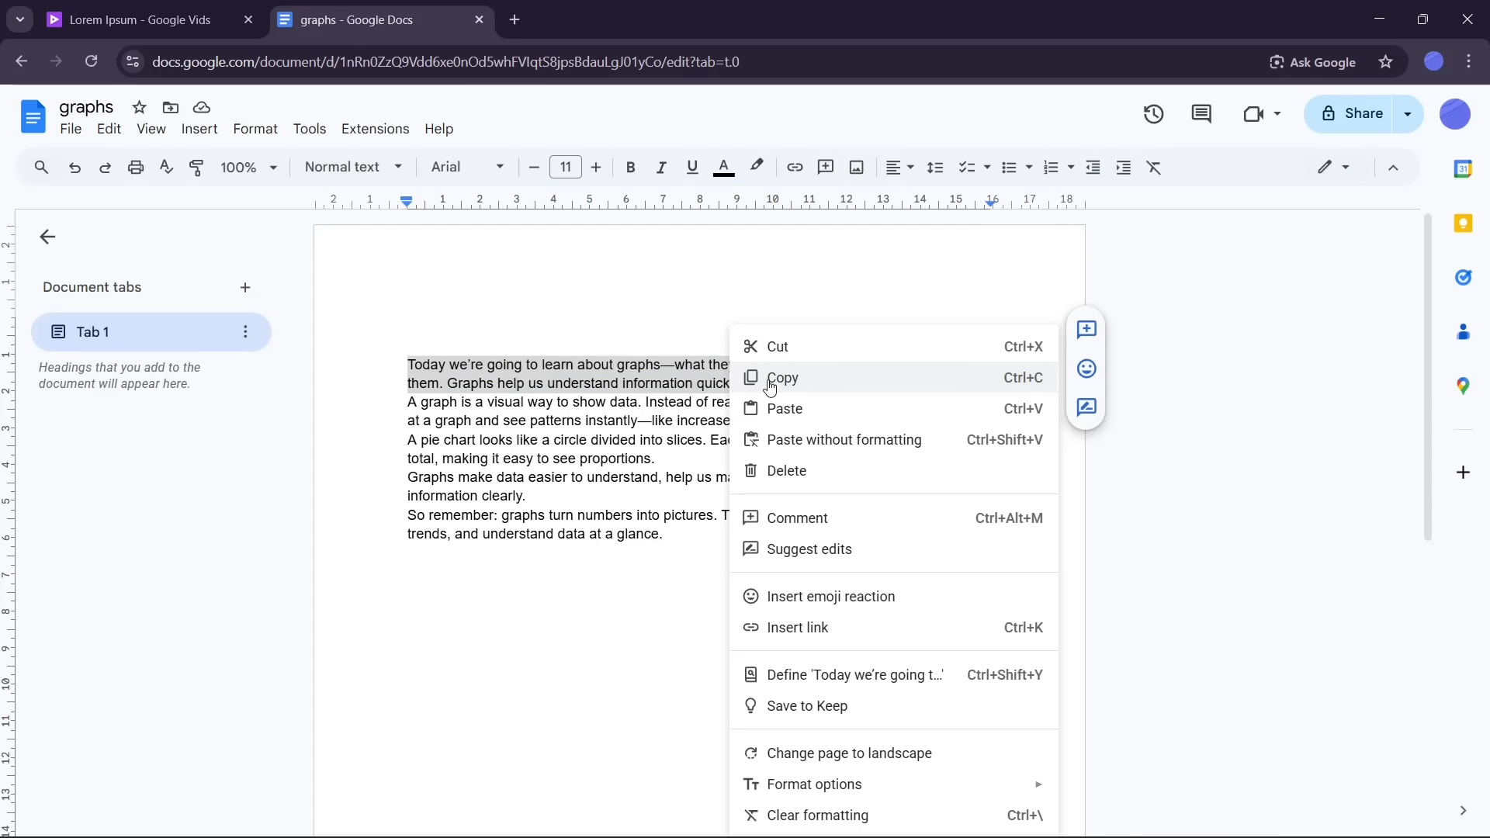
pyautogui.click(771, 385)
pyautogui.click(139, 20)
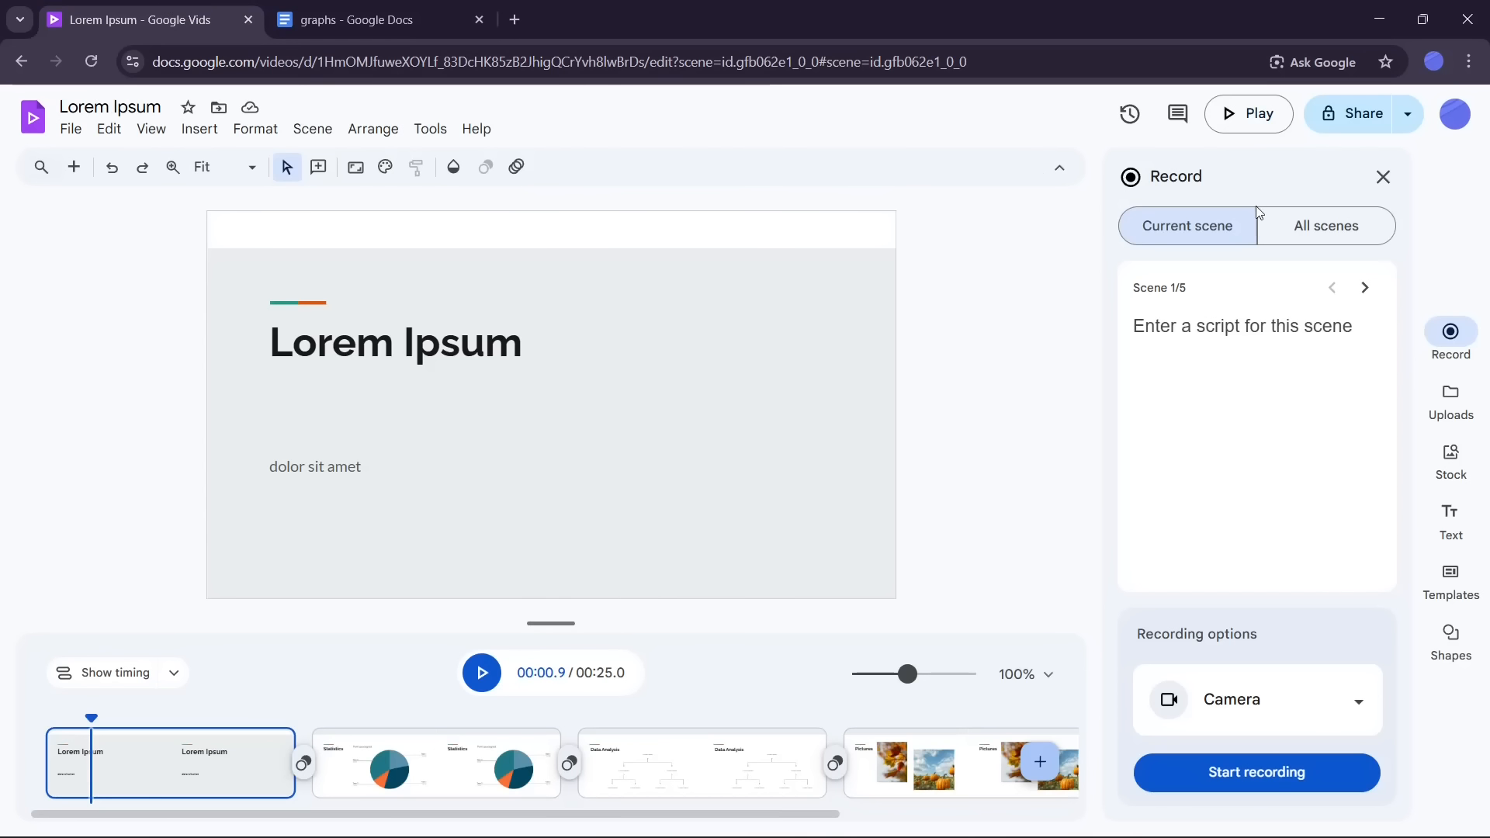
pyautogui.click(1241, 334)
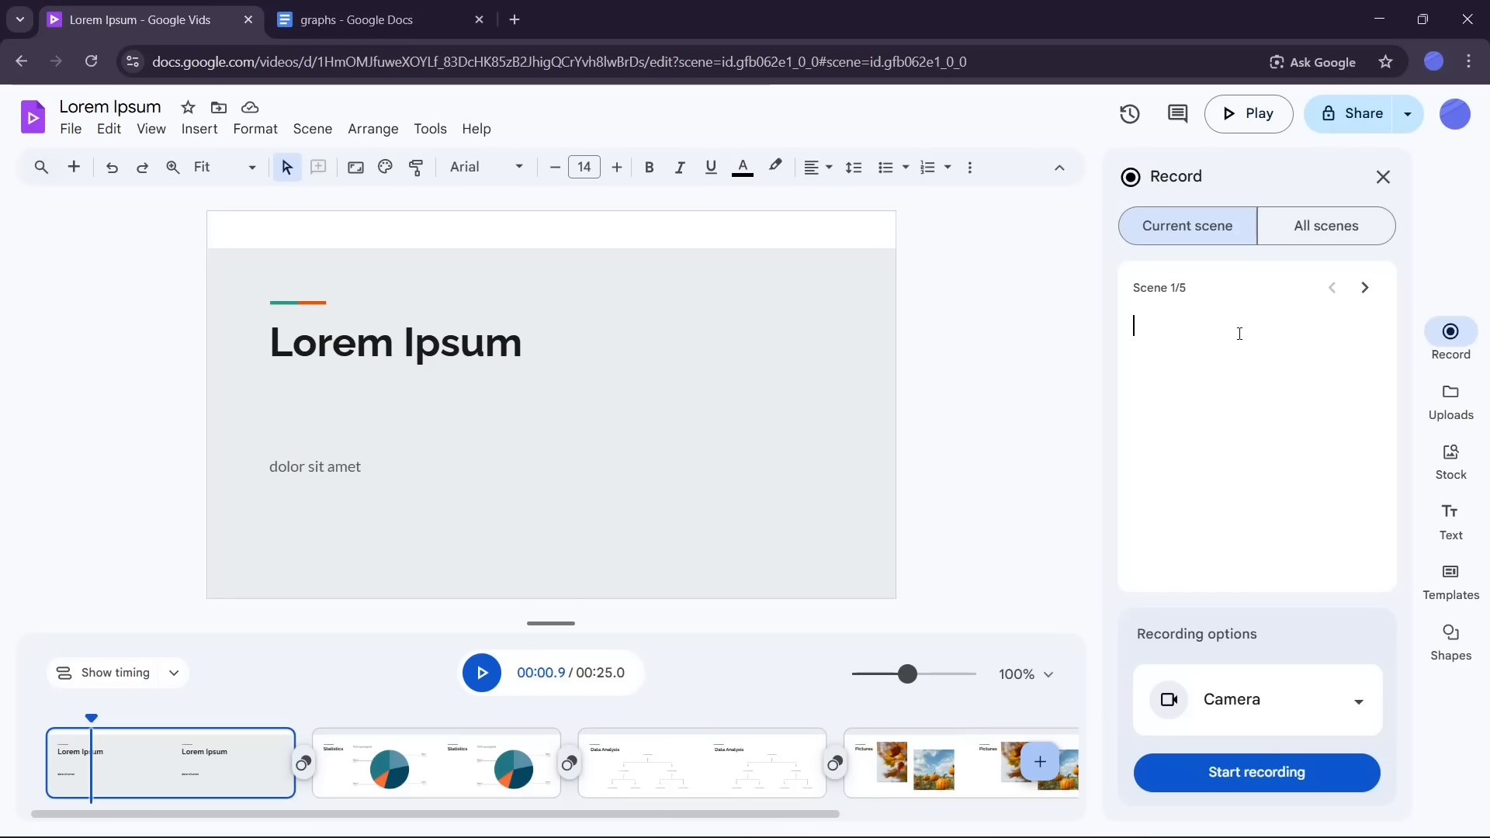
pyautogui.hotkey('ctrl', 'v')
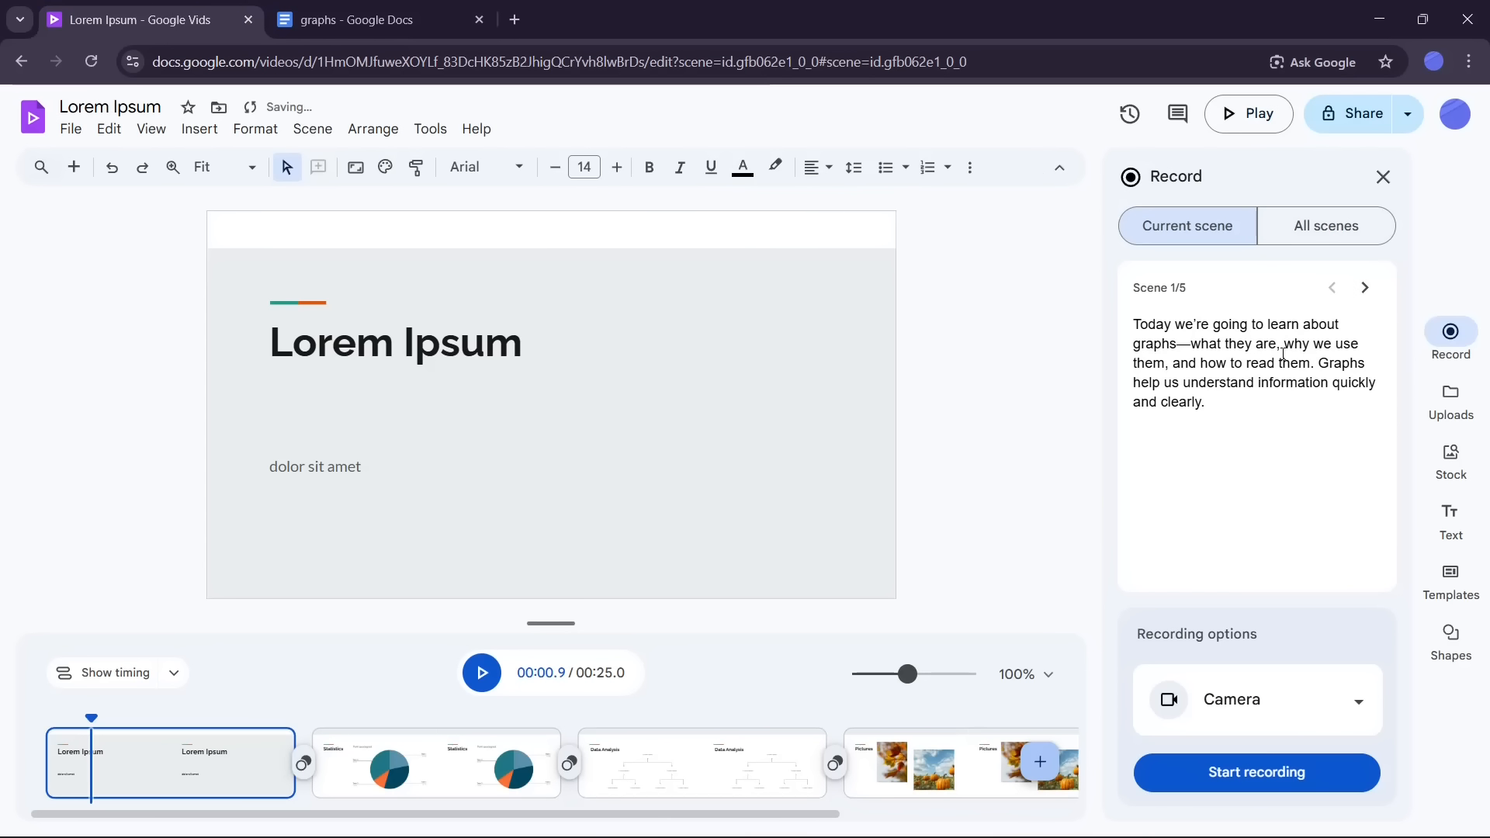
# Step: Move to scene 2 and paste the document's second and third paragraphs, about graphs and pie charts, as its script
pyautogui.click(1365, 288)
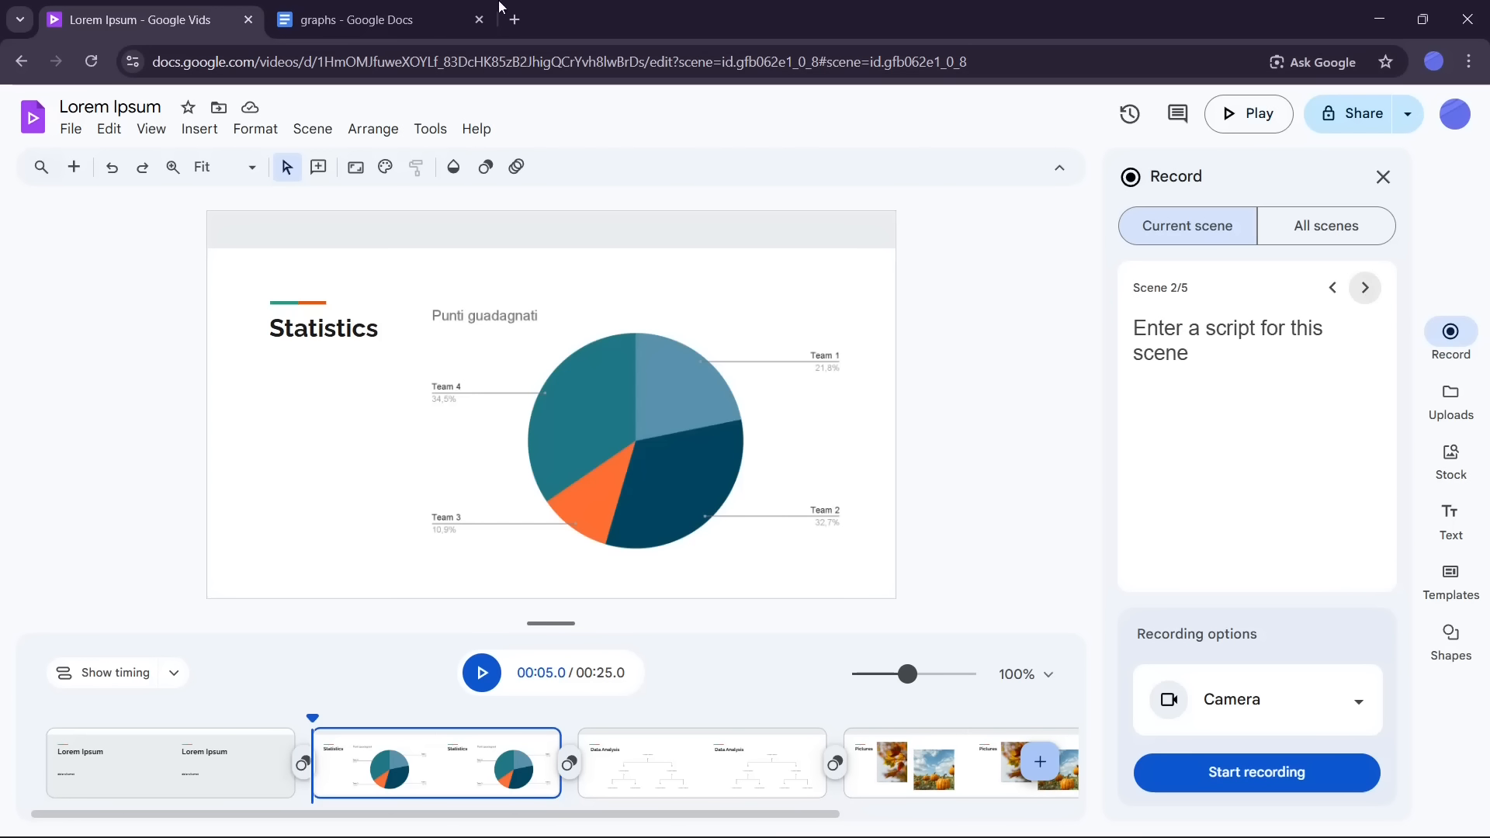
pyautogui.click(365, 19)
pyautogui.click(421, 403)
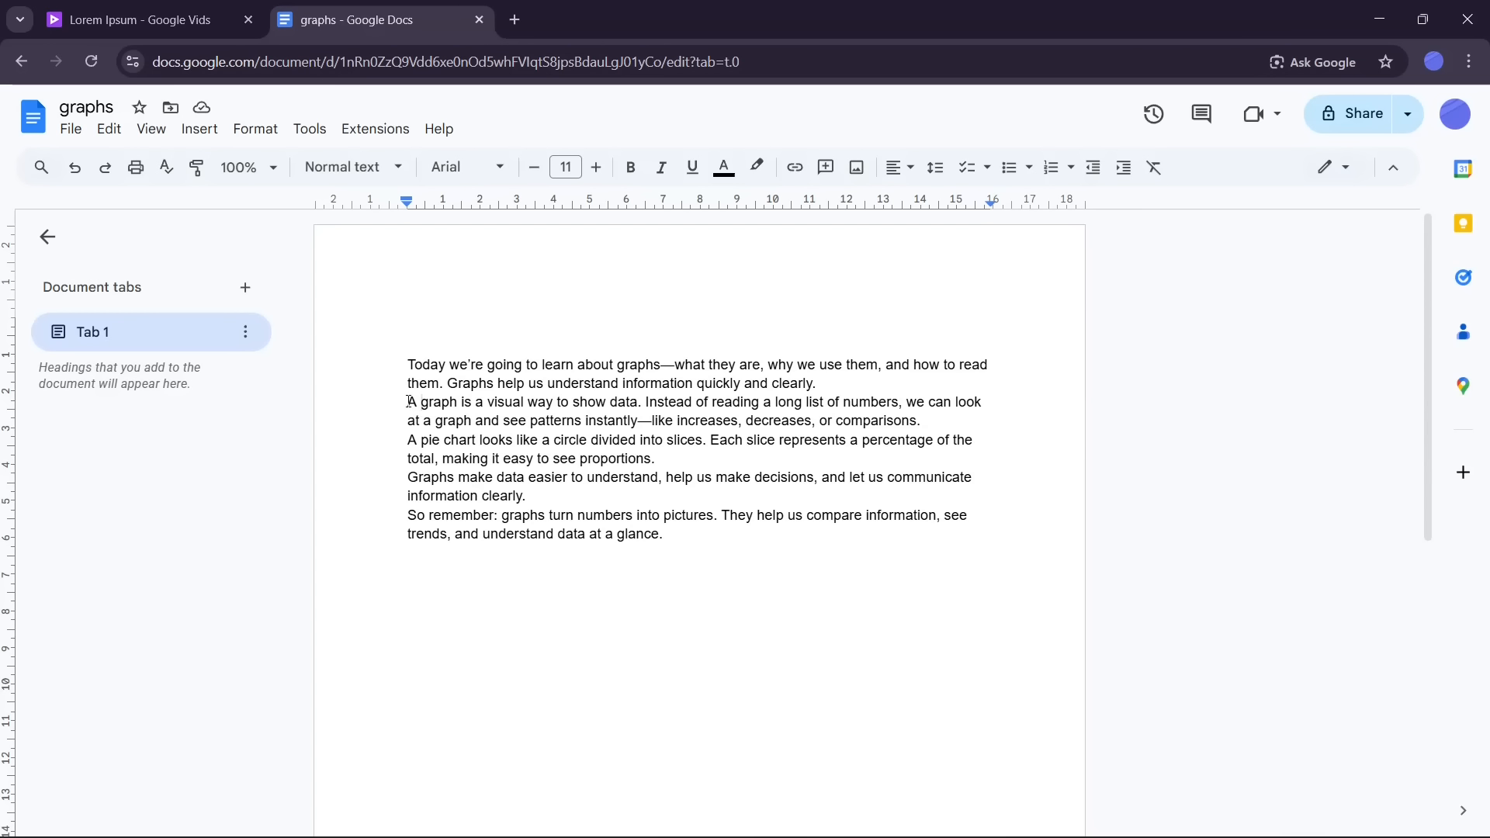
pyautogui.moveTo(406, 398); pyautogui.dragTo(832, 404)
pyautogui.hotkey('ctrl', 'pageup')
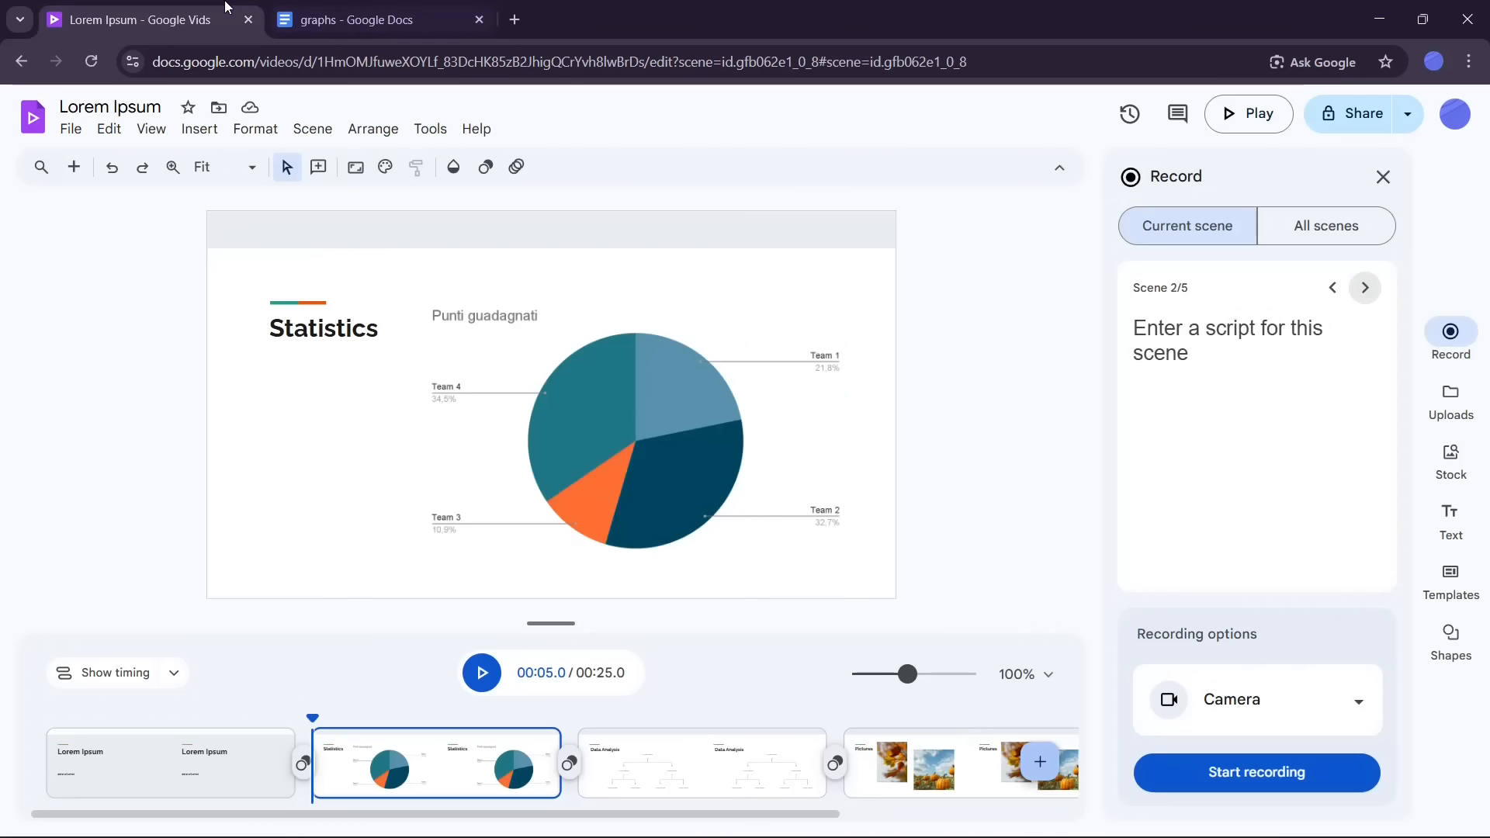
pyautogui.click(350, 19)
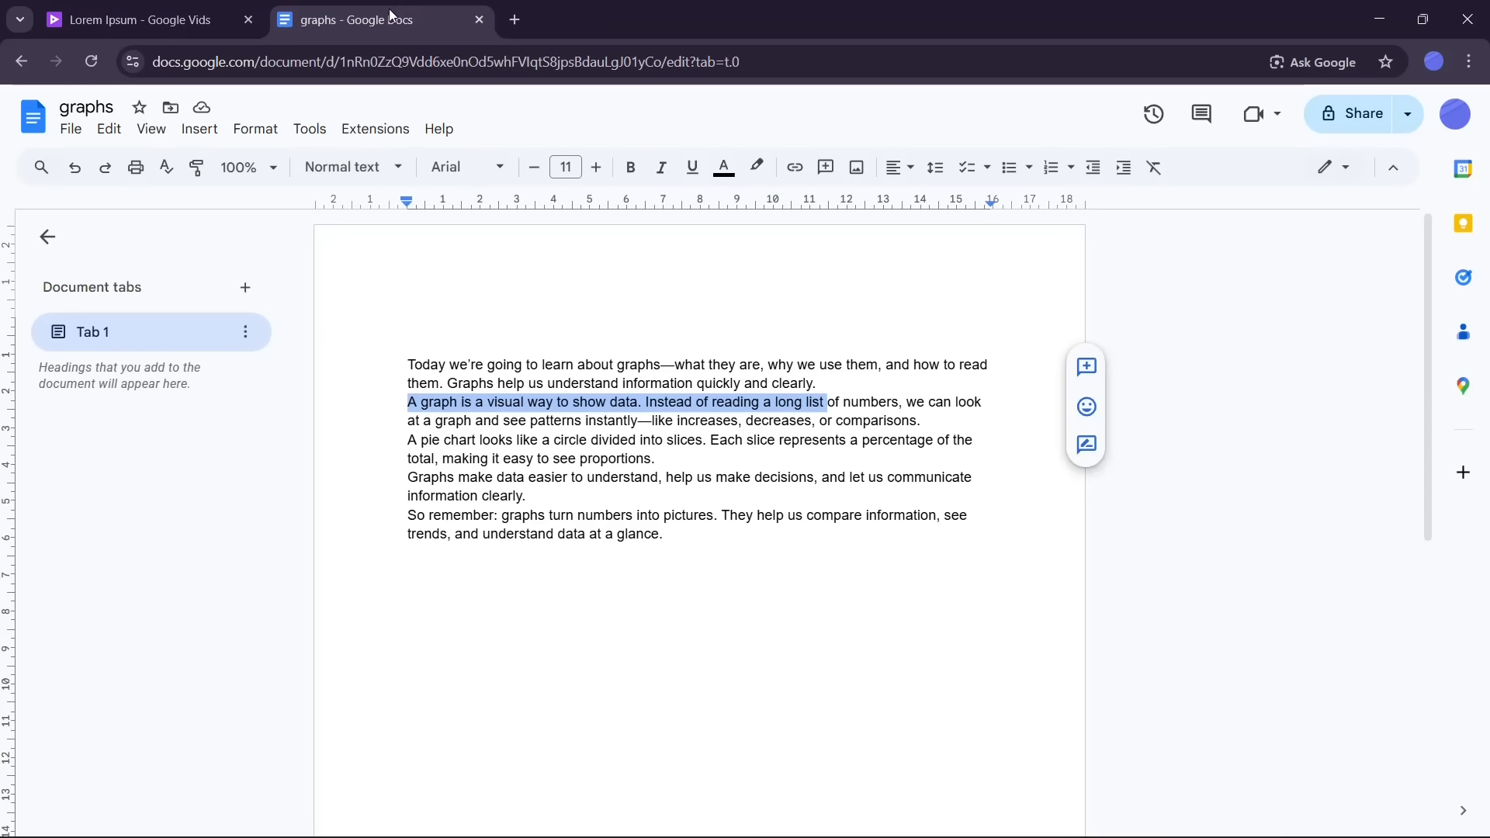
pyautogui.click(430, 442)
pyautogui.moveTo(407, 401); pyautogui.dragTo(674, 451)
pyautogui.rightClick(598, 432)
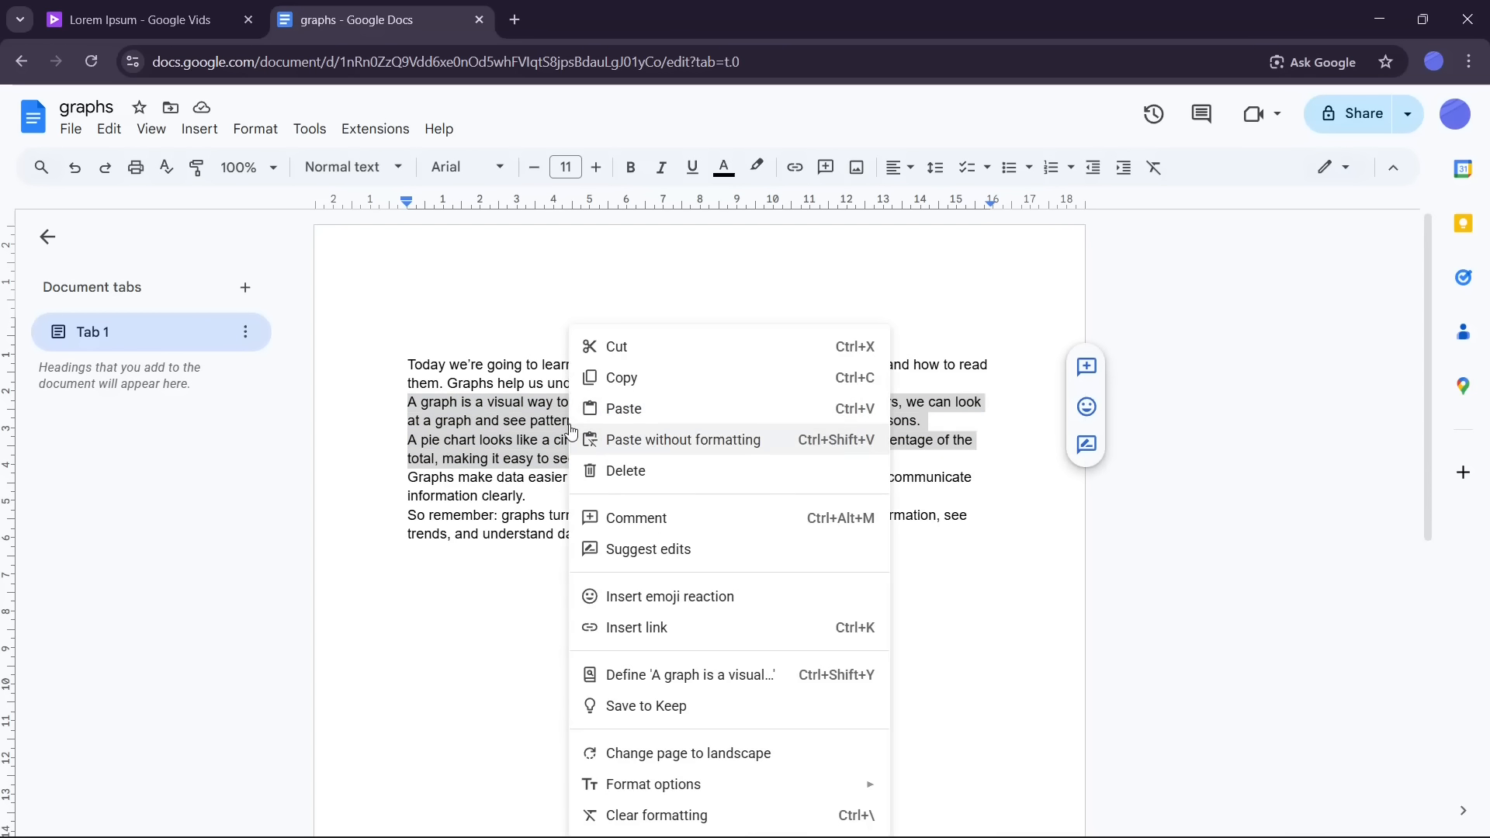
pyautogui.click(619, 376)
pyautogui.hotkey('ctrl', 'shift', 'Tab')
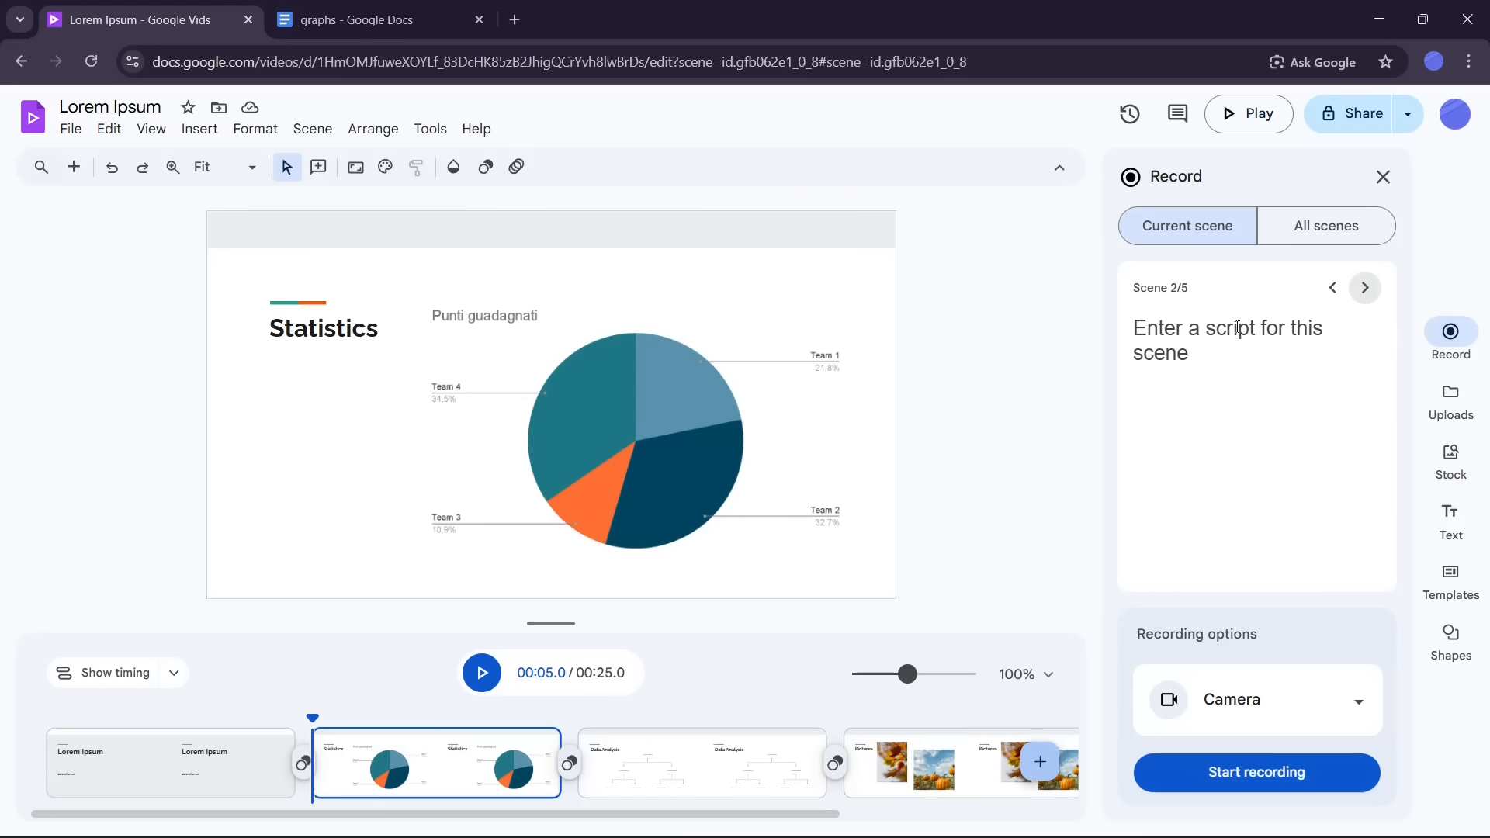
pyautogui.click(1237, 328)
pyautogui.hotkey('ctrl', 'v')
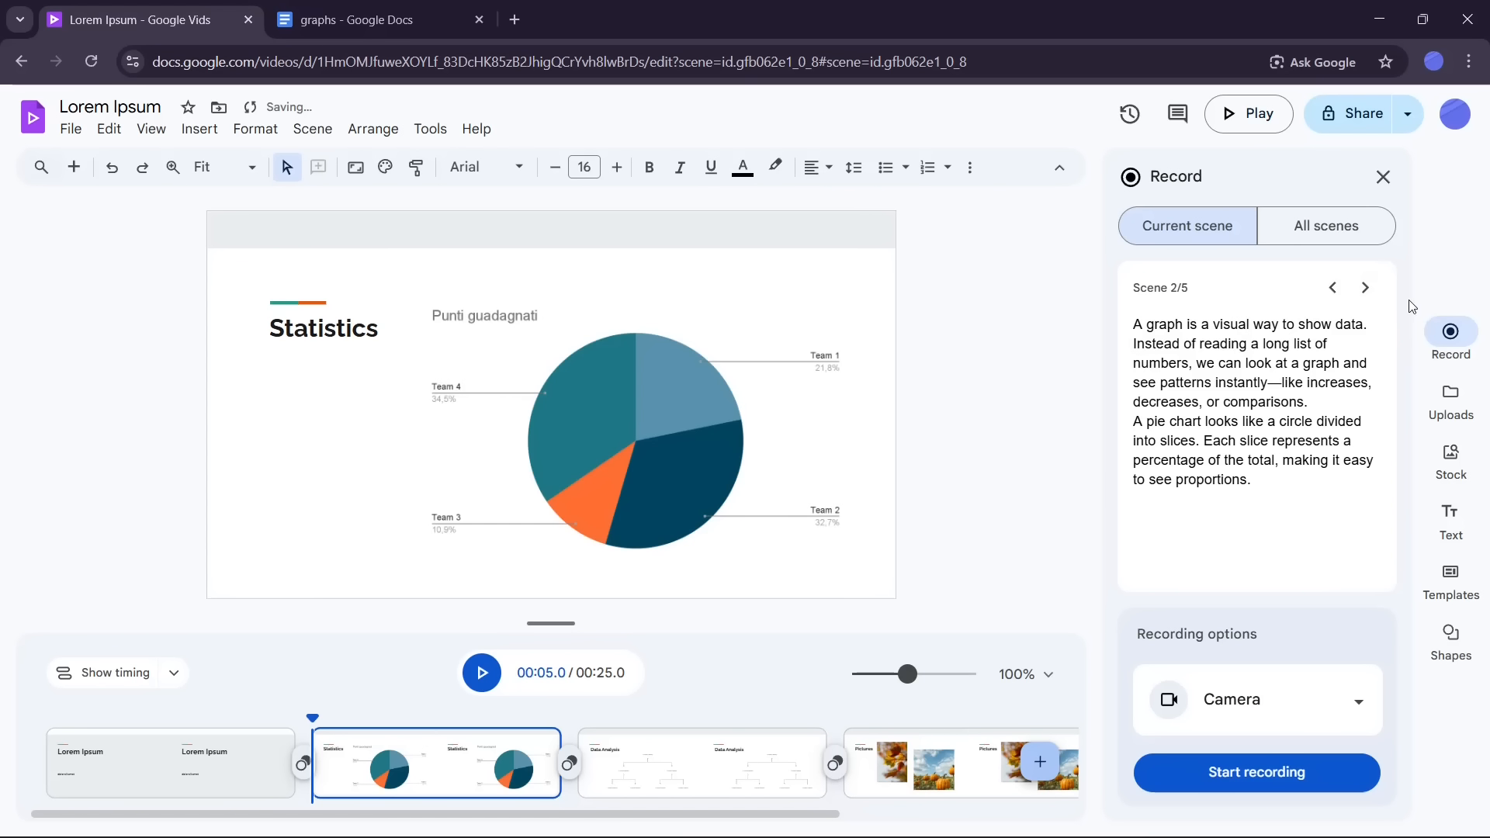
# Step: Move to scene 3 and paste the document's fourth paragraph, starting 'Graphs make data easier', as its script
pyautogui.click(1365, 288)
pyautogui.click(351, 10)
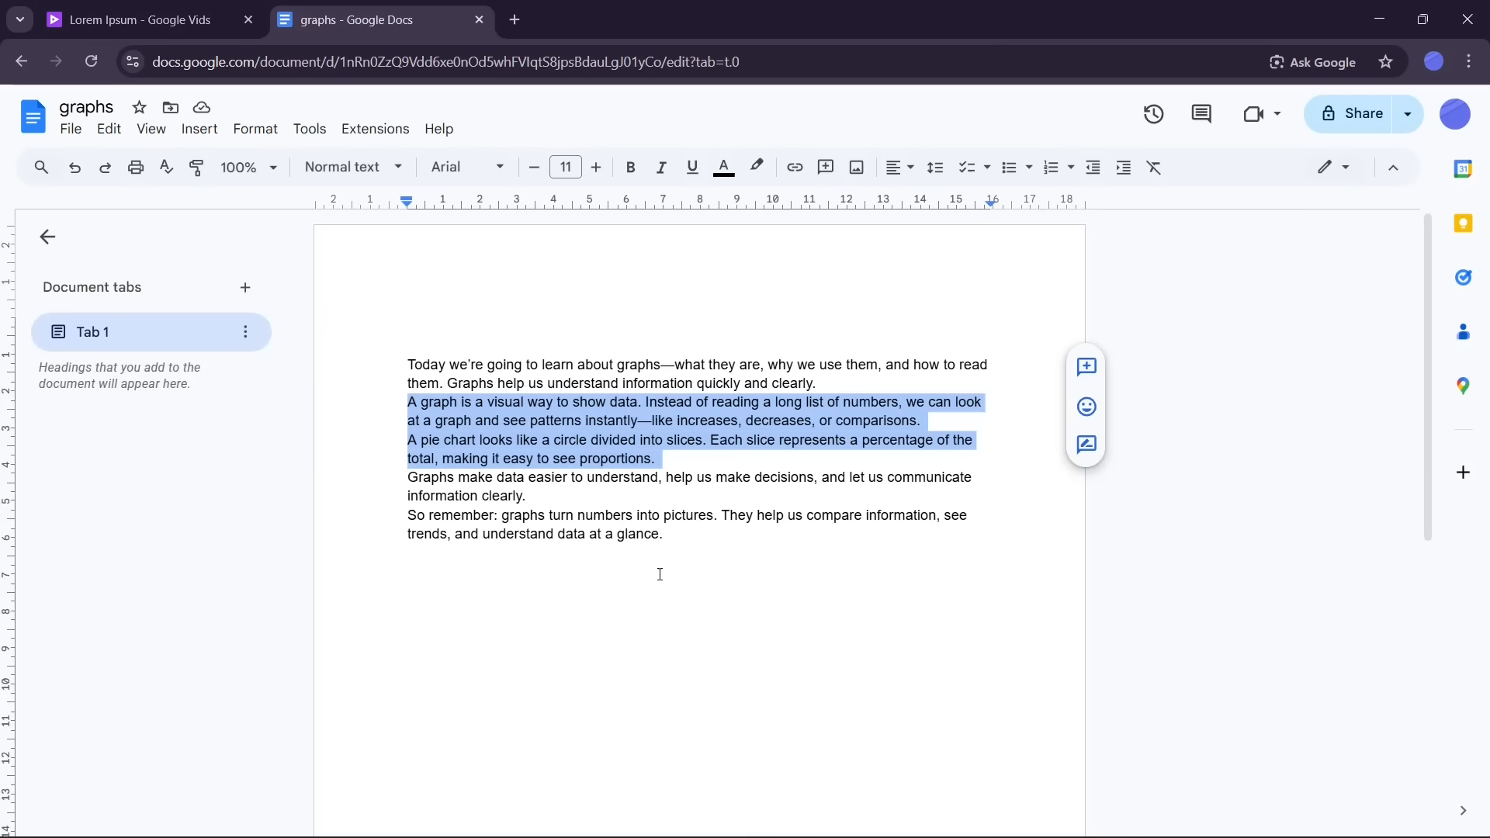
pyautogui.click(530, 496)
pyautogui.keyDown('shift'); pyautogui.click(412, 476); pyautogui.keyUp('shift')
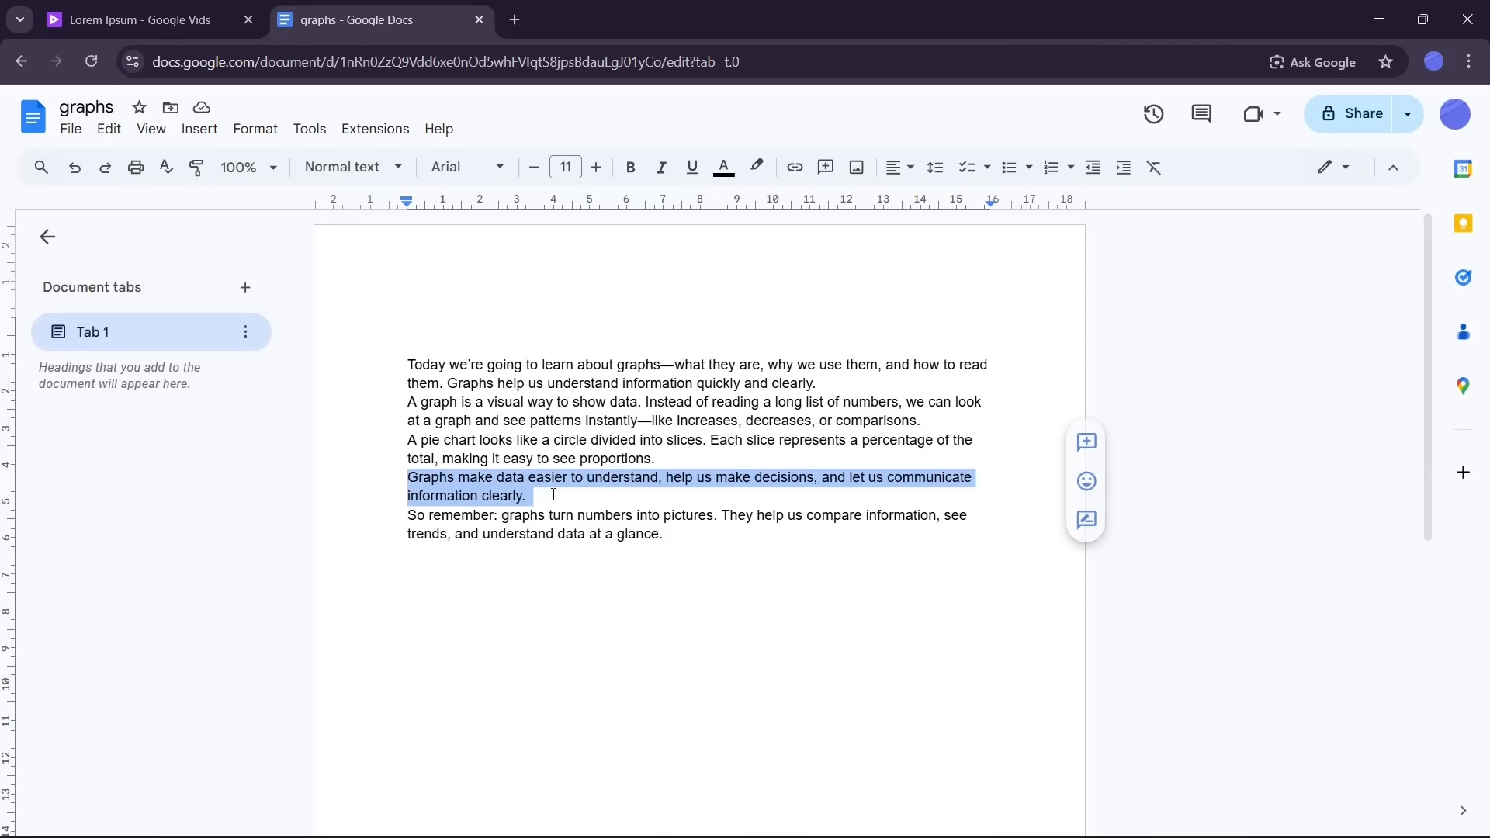
pyautogui.rightClick(495, 485)
pyautogui.click(580, 377)
pyautogui.hotkey('ctrl', 'shift', 'Tab')
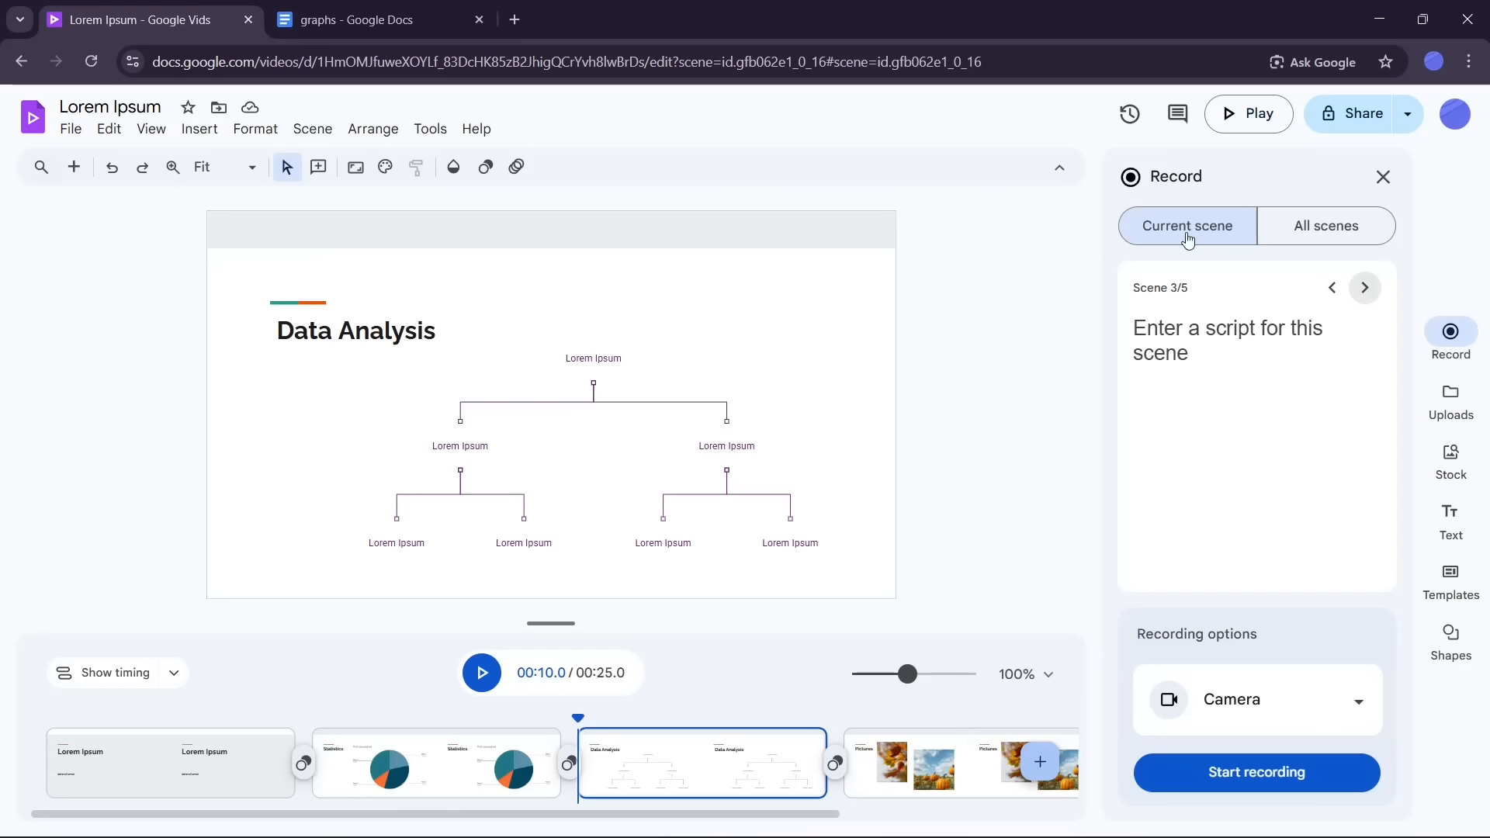
pyautogui.click(1210, 332)
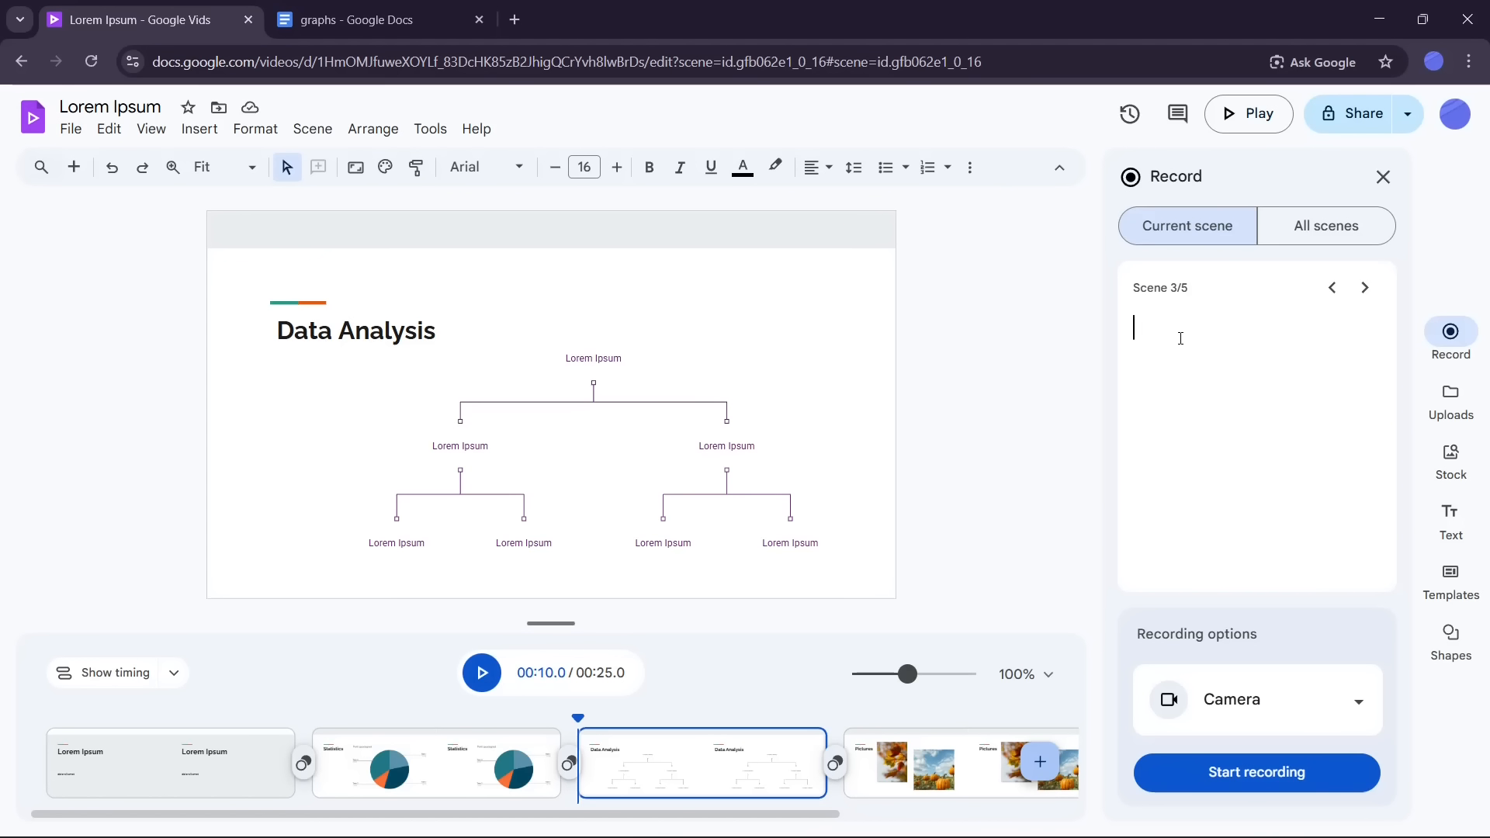
pyautogui.hotkey('ctrl', 'v')
# Step: Move to scene 4 and paste the document's final 'So remember' paragraph as its script
pyautogui.click(1365, 289)
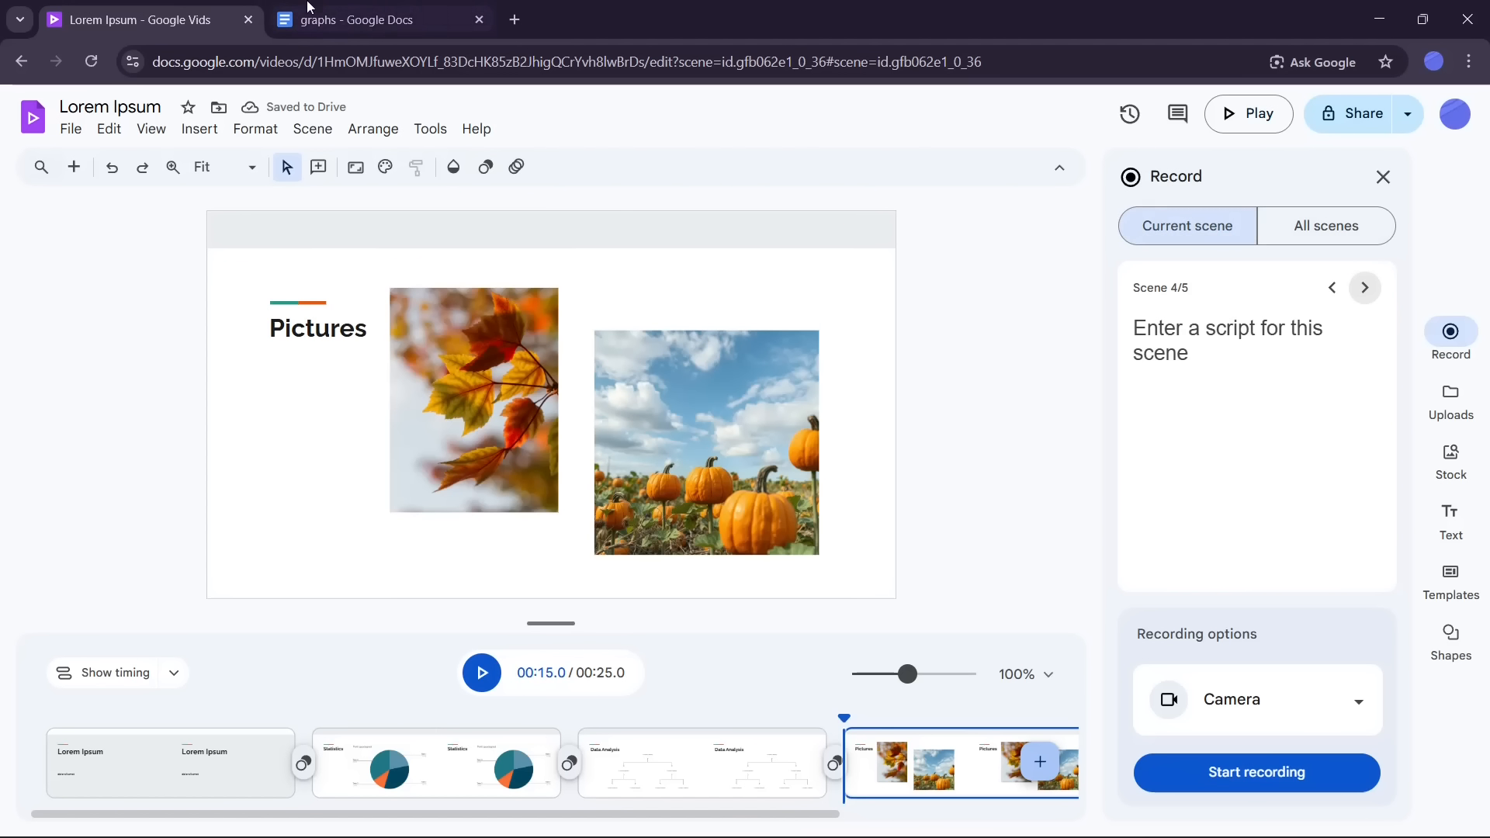
pyautogui.click(308, 7)
pyautogui.click(440, 522)
pyautogui.moveTo(408, 515); pyautogui.dragTo(664, 534)
pyautogui.rightClick(590, 533)
pyautogui.click(638, 378)
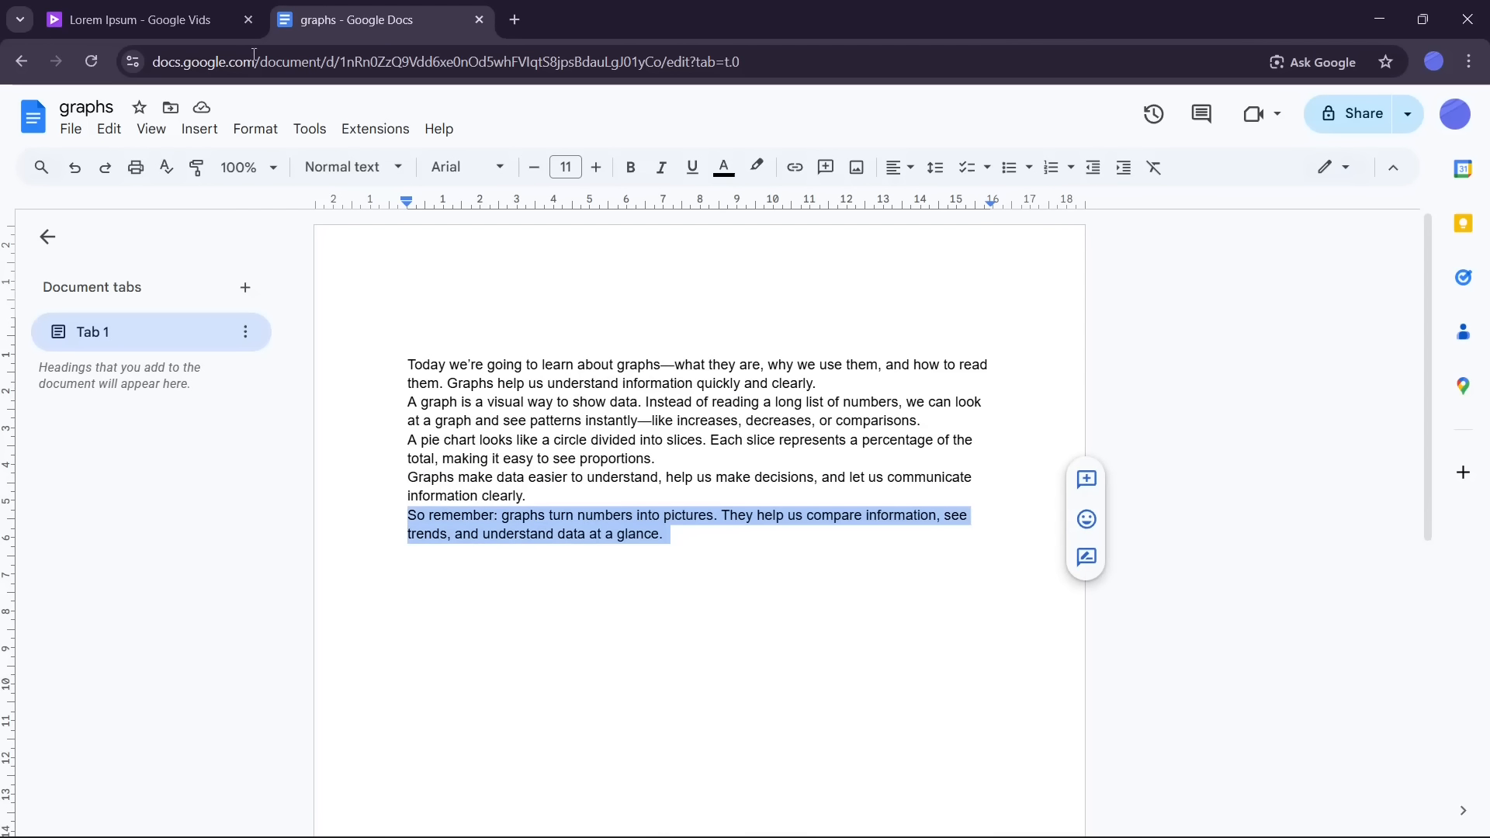
pyautogui.click(140, 20)
pyautogui.click(1176, 334)
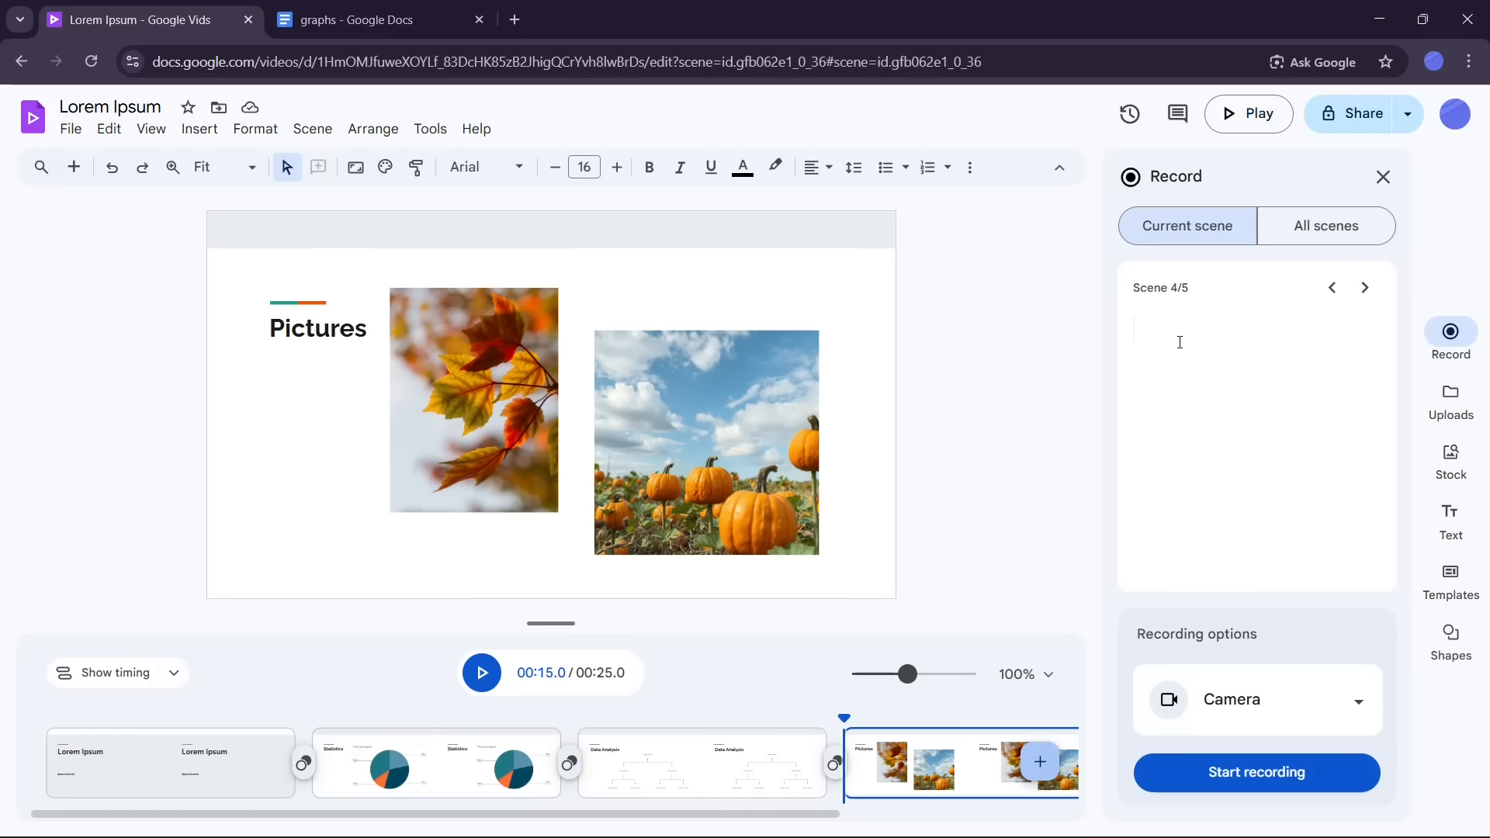
pyautogui.hotkey('ctrl', 'v')
# Step: Move to scene 5 and write the script 'Thank you for listening!'
pyautogui.click(1365, 287)
pyautogui.click(1208, 317)
pyautogui.write('thank you')
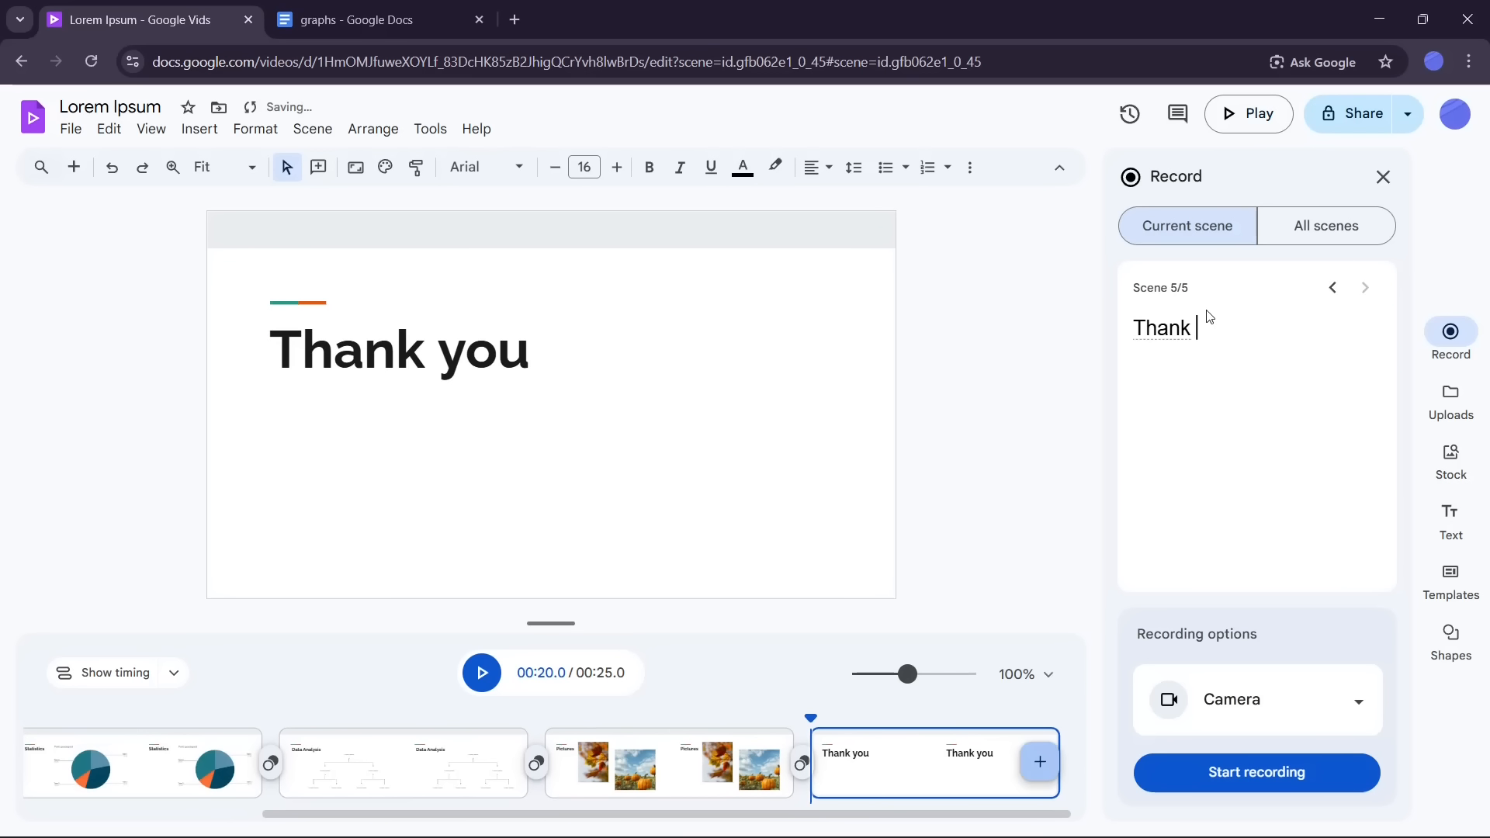
pyautogui.write(' for listening!')
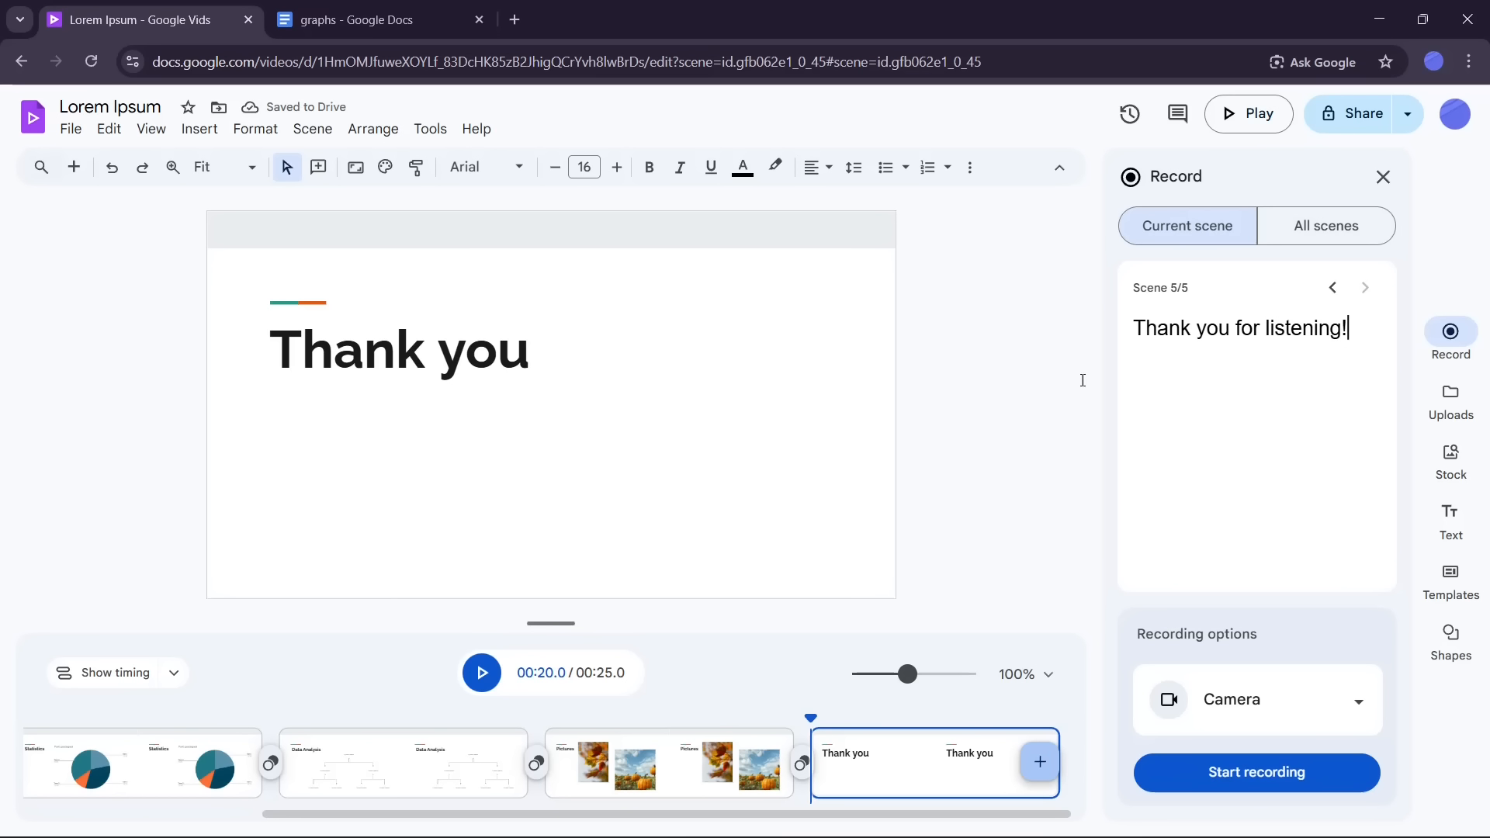
# Step: Close the graphs document tab and return to the Vids home page
pyautogui.click(479, 19)
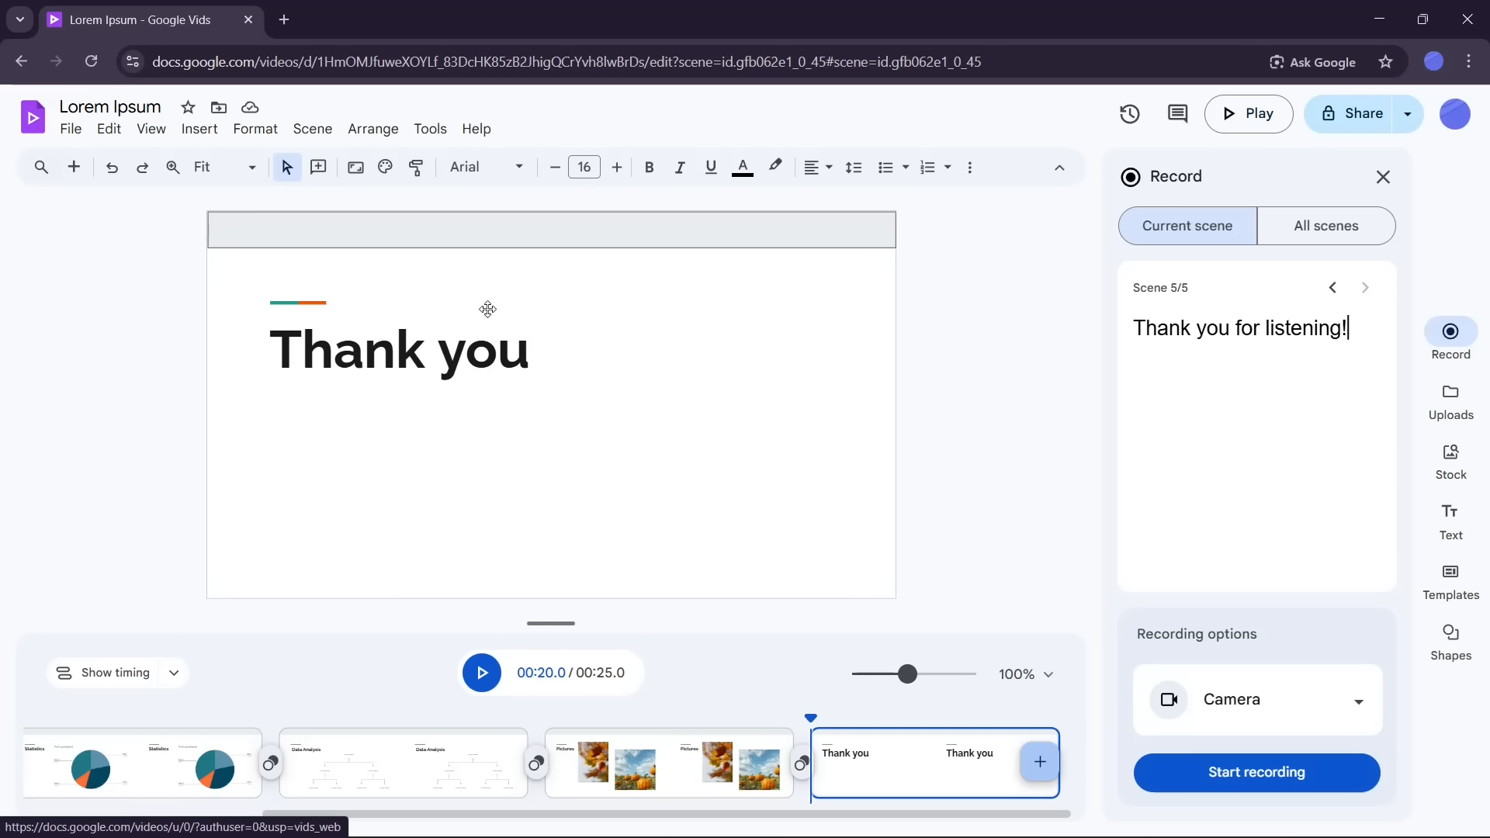
pyautogui.click(70, 130)
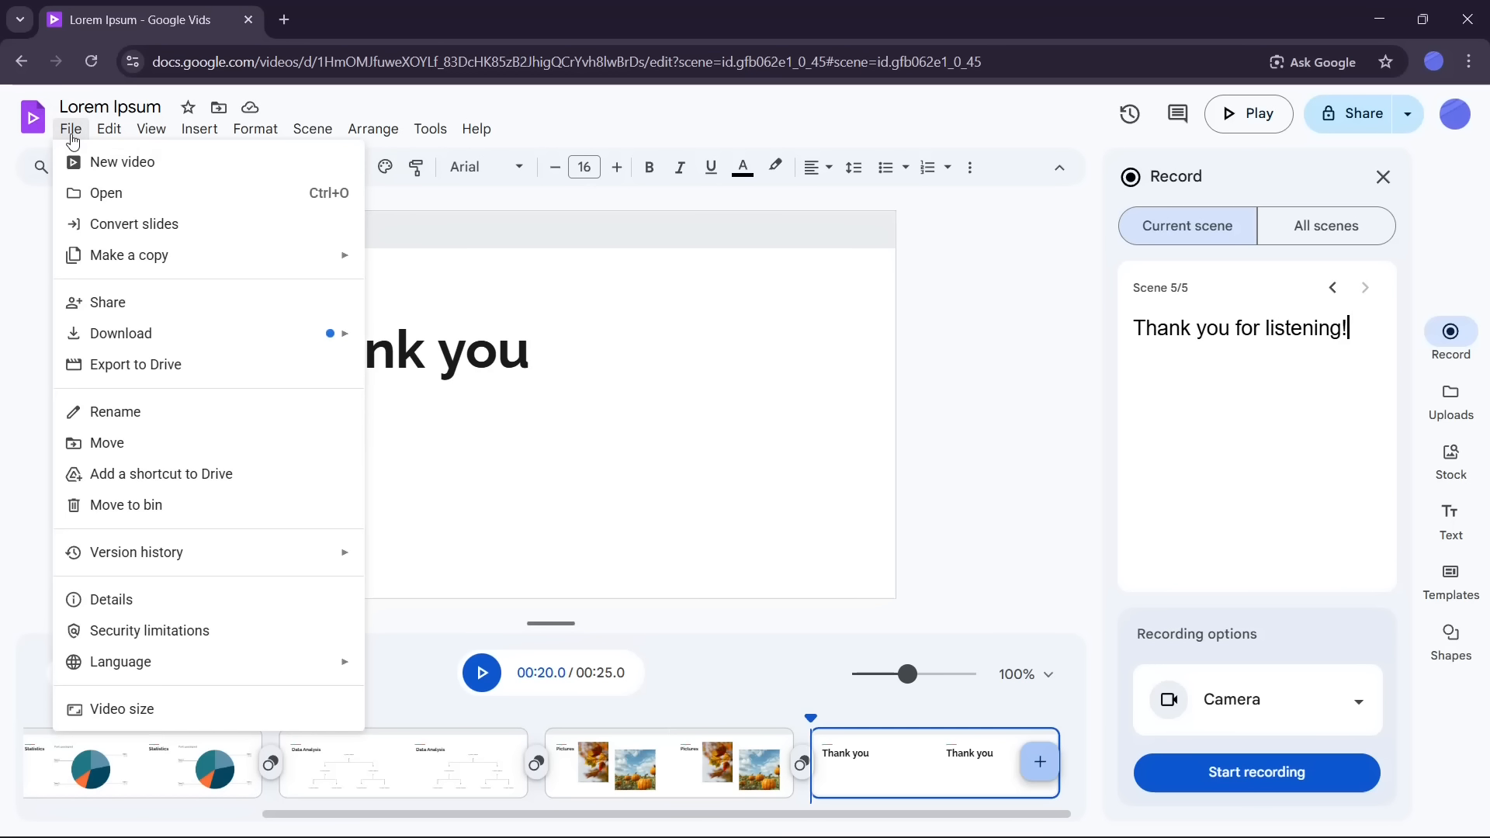
pyautogui.click(71, 133)
pyautogui.click(35, 134)
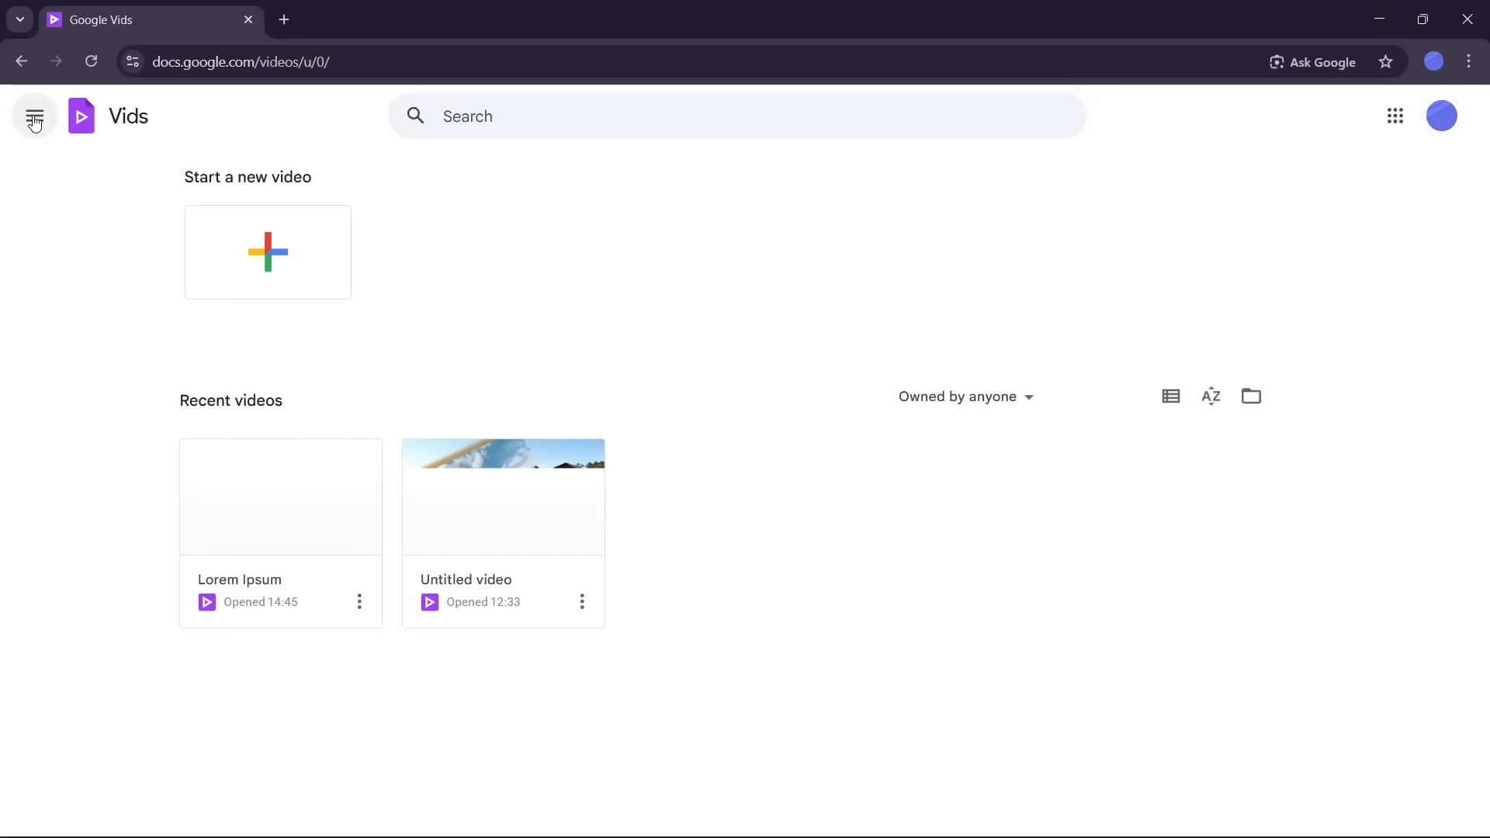
# Step: Open the Lorem Ipsum video from the Vids home page
pyautogui.click(35, 119)
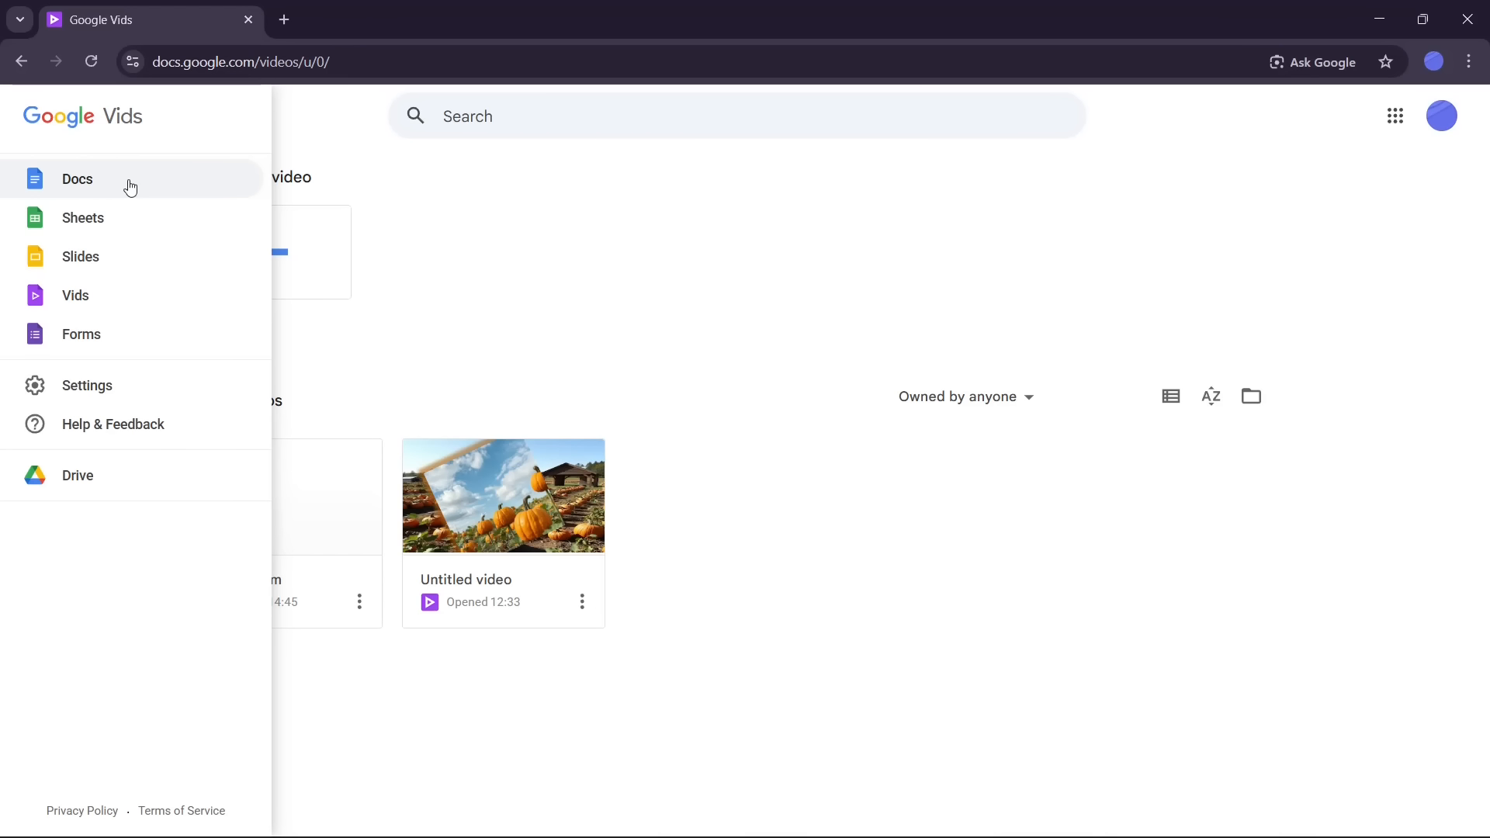
pyautogui.click(547, 300)
pyautogui.click(242, 599)
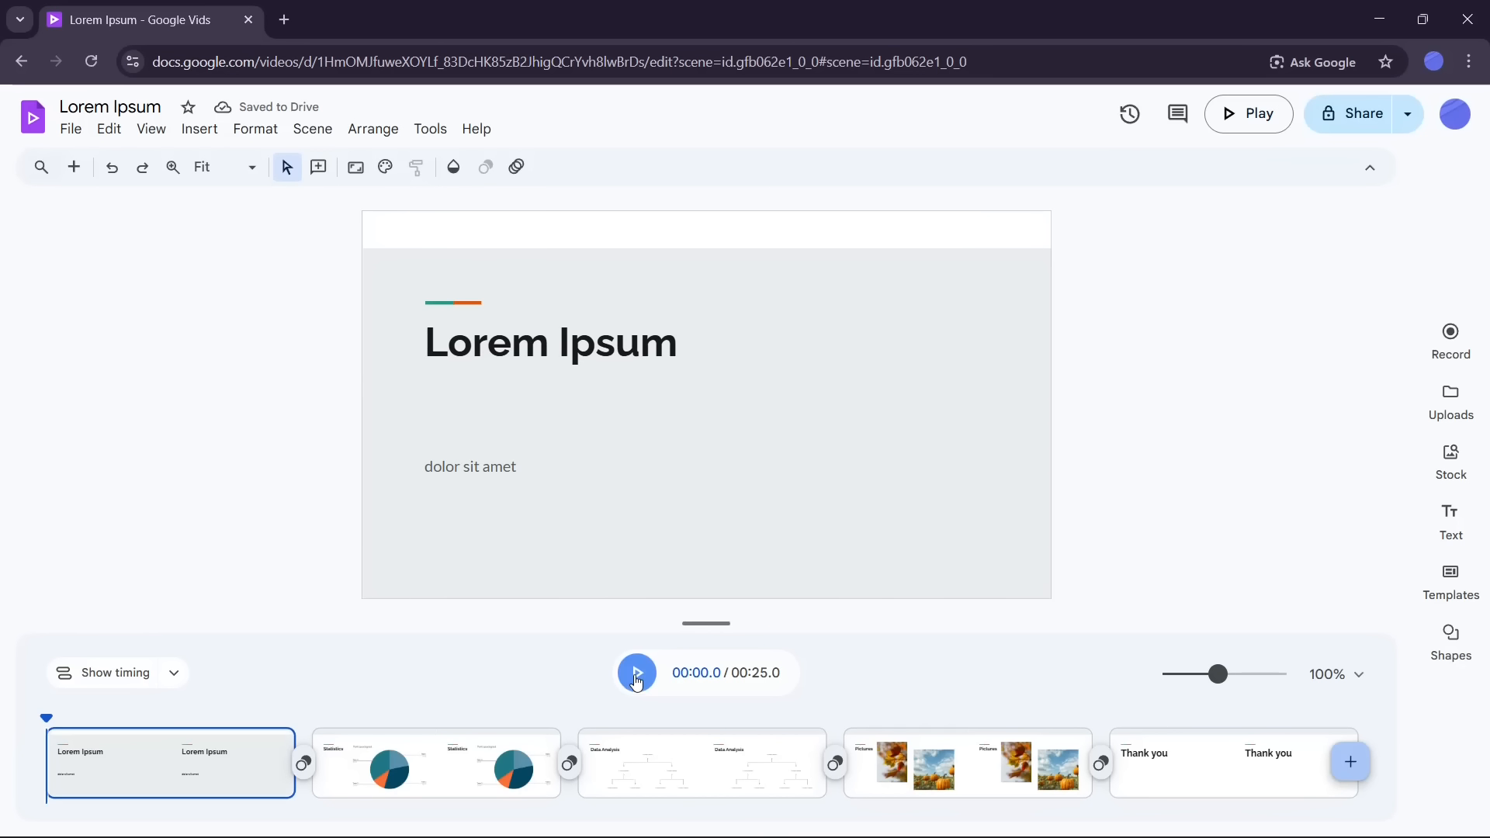
# Step: Open the recording panel and review the scene scripts, stepping through to the last scene and back to scene 1
pyautogui.click(1457, 342)
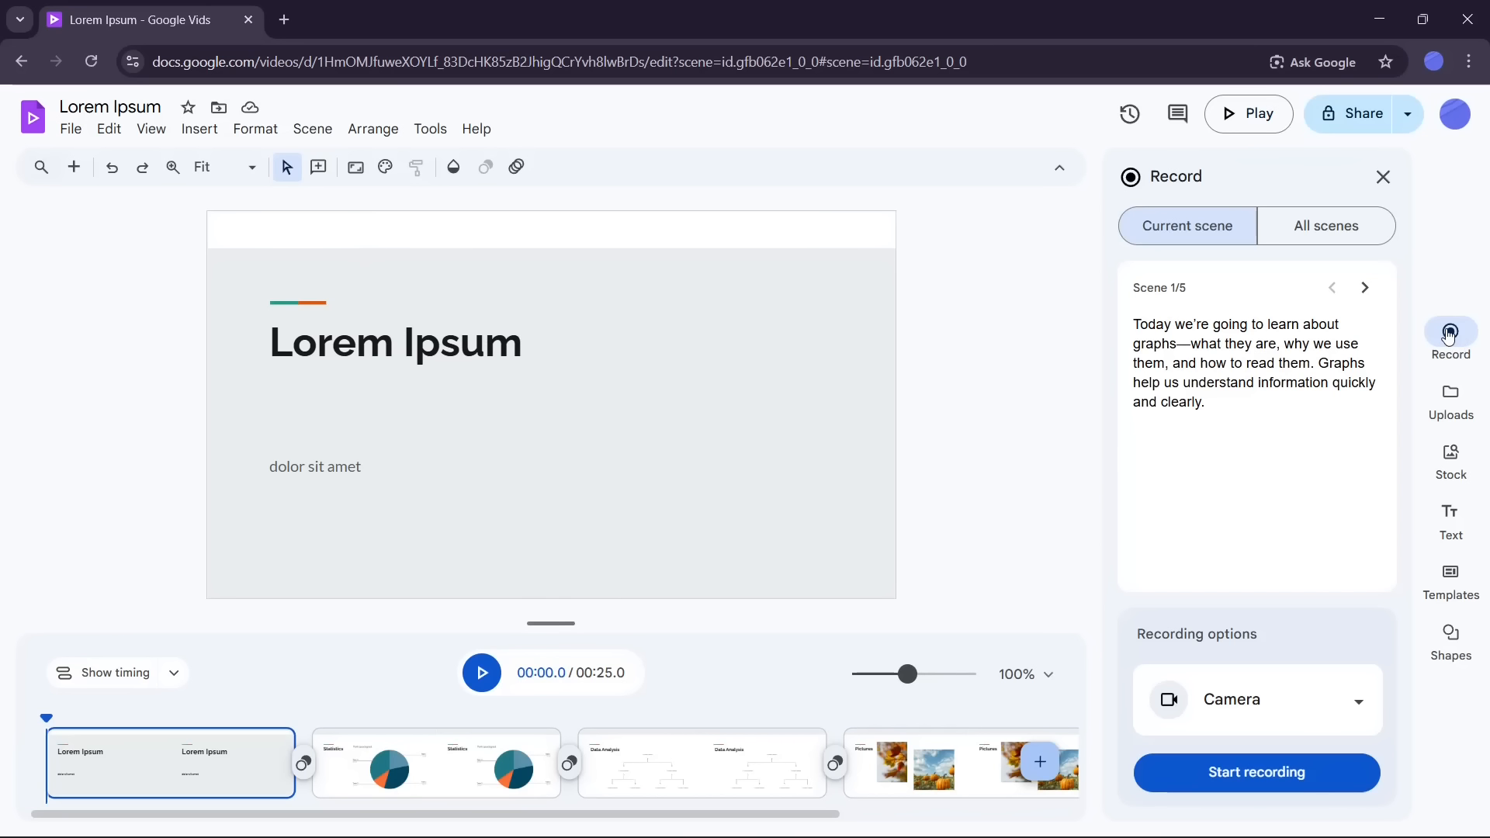
pyautogui.click(1365, 288)
pyautogui.click(1365, 289)
pyautogui.click(1366, 288)
pyautogui.click(1365, 289)
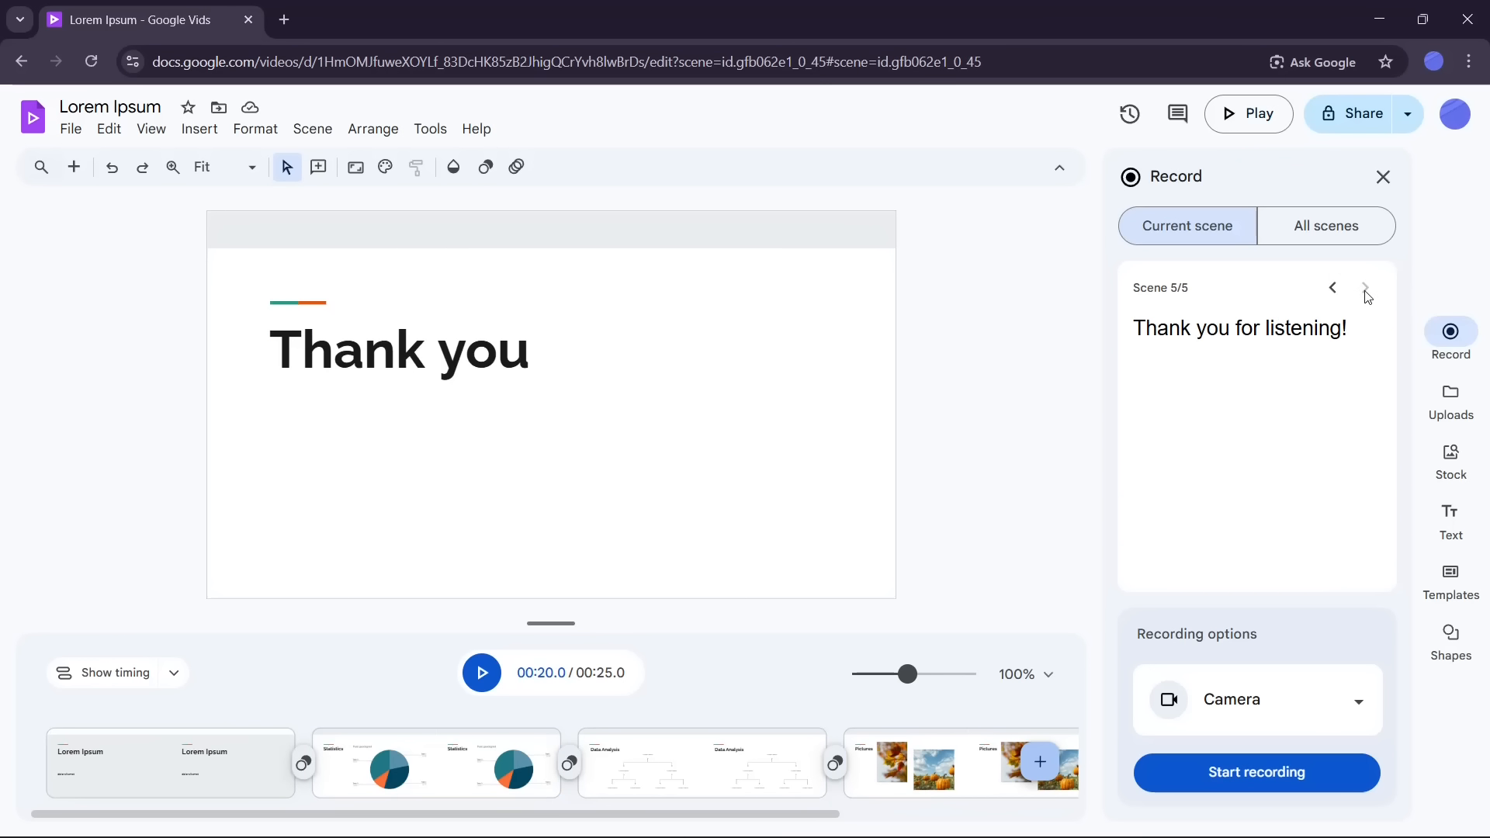
pyautogui.click(1333, 288)
pyautogui.click(1333, 288)
pyautogui.click(1333, 288)
pyautogui.click(1333, 288)
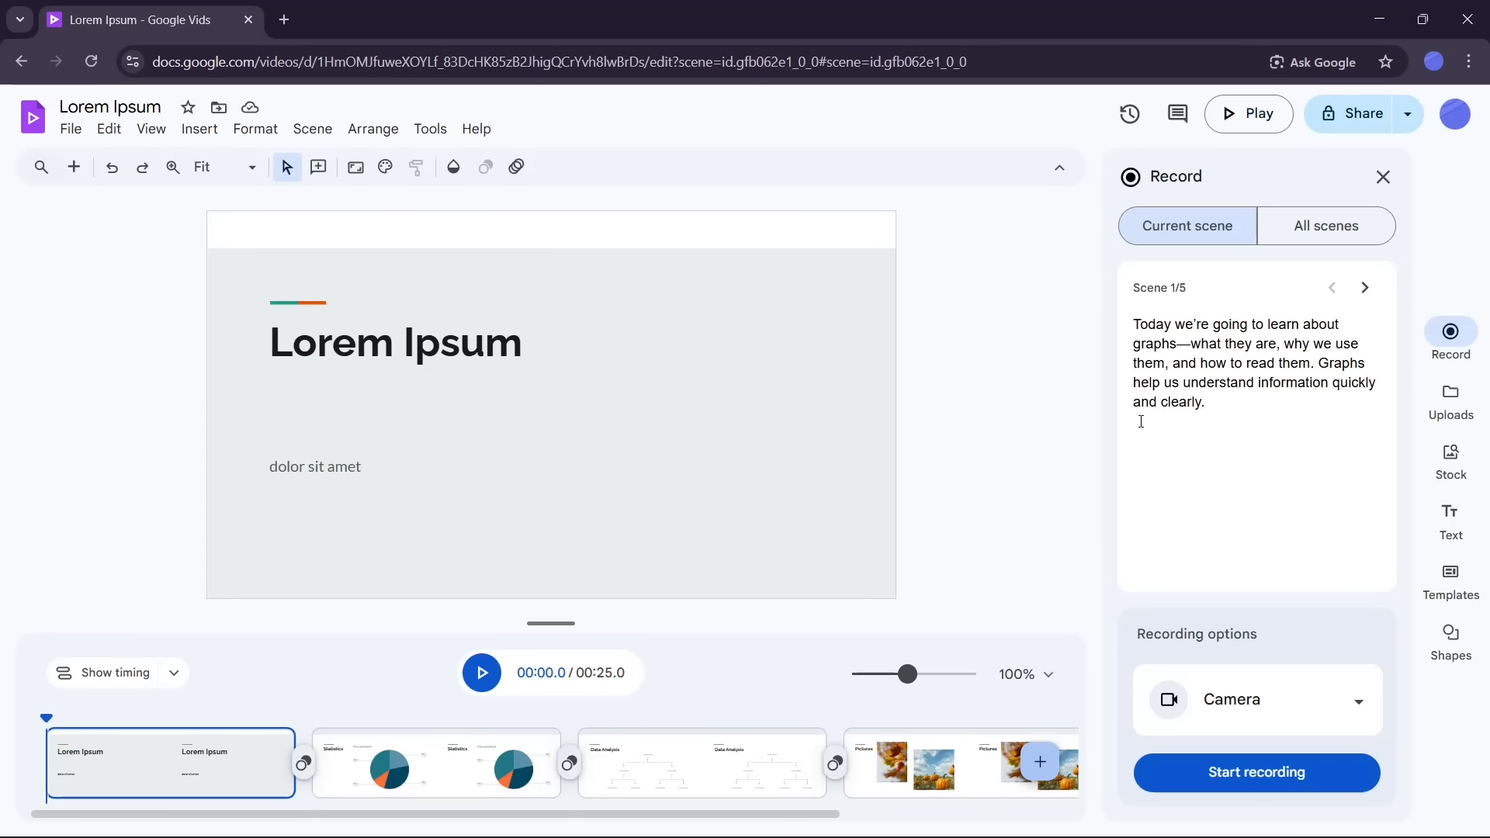
# Step: Lengthen scene 1 to about 15 seconds in the timeline
pyautogui.moveTo(291, 740)
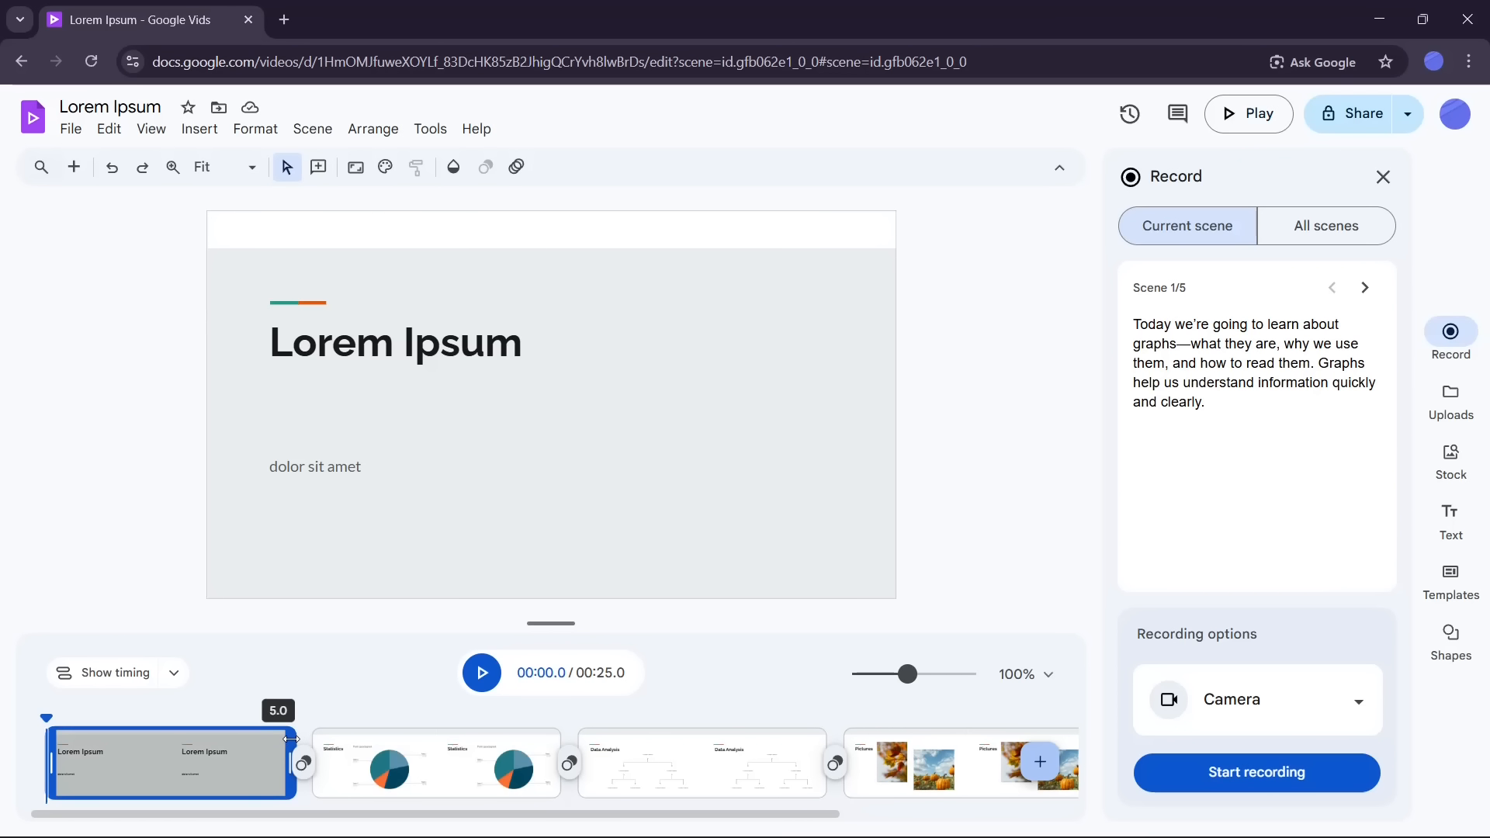
pyautogui.moveTo(291, 740); pyautogui.dragTo(792, 742)
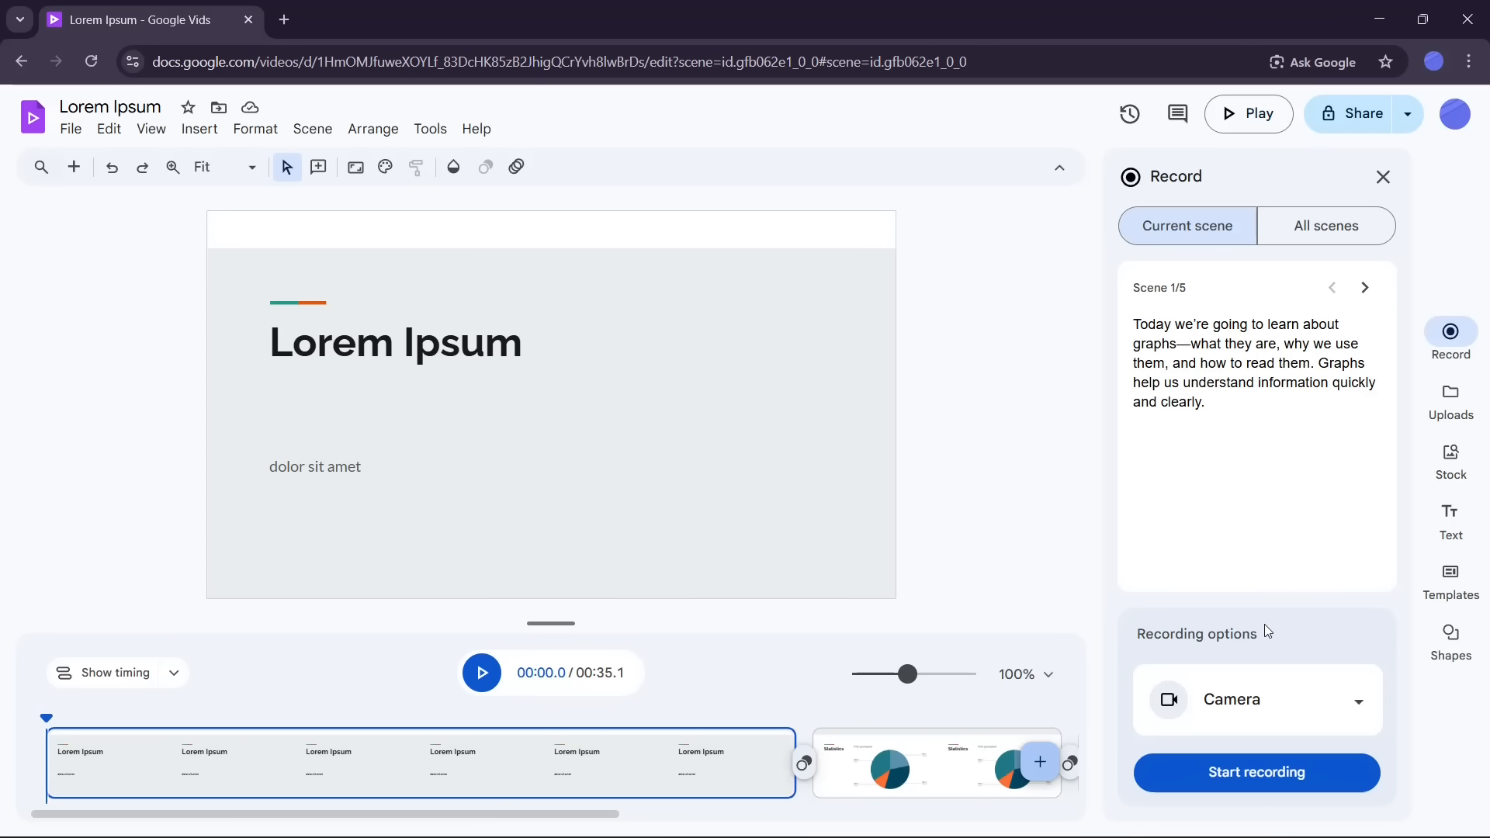
# Step: Set the recording option to Voiceover, start a recording and allow microphone access while visiting the site
pyautogui.click(1224, 709)
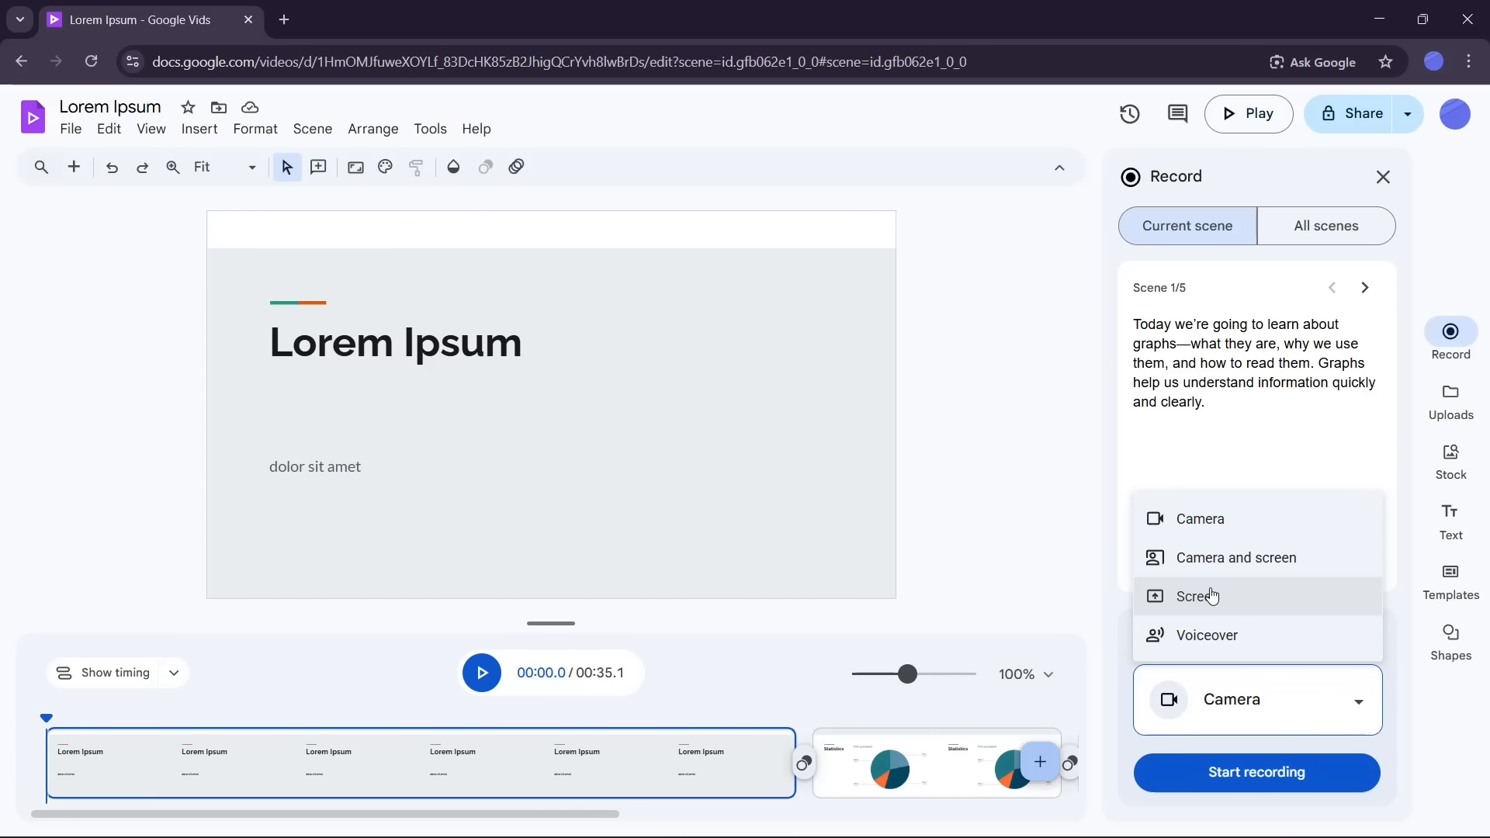
pyautogui.click(1238, 645)
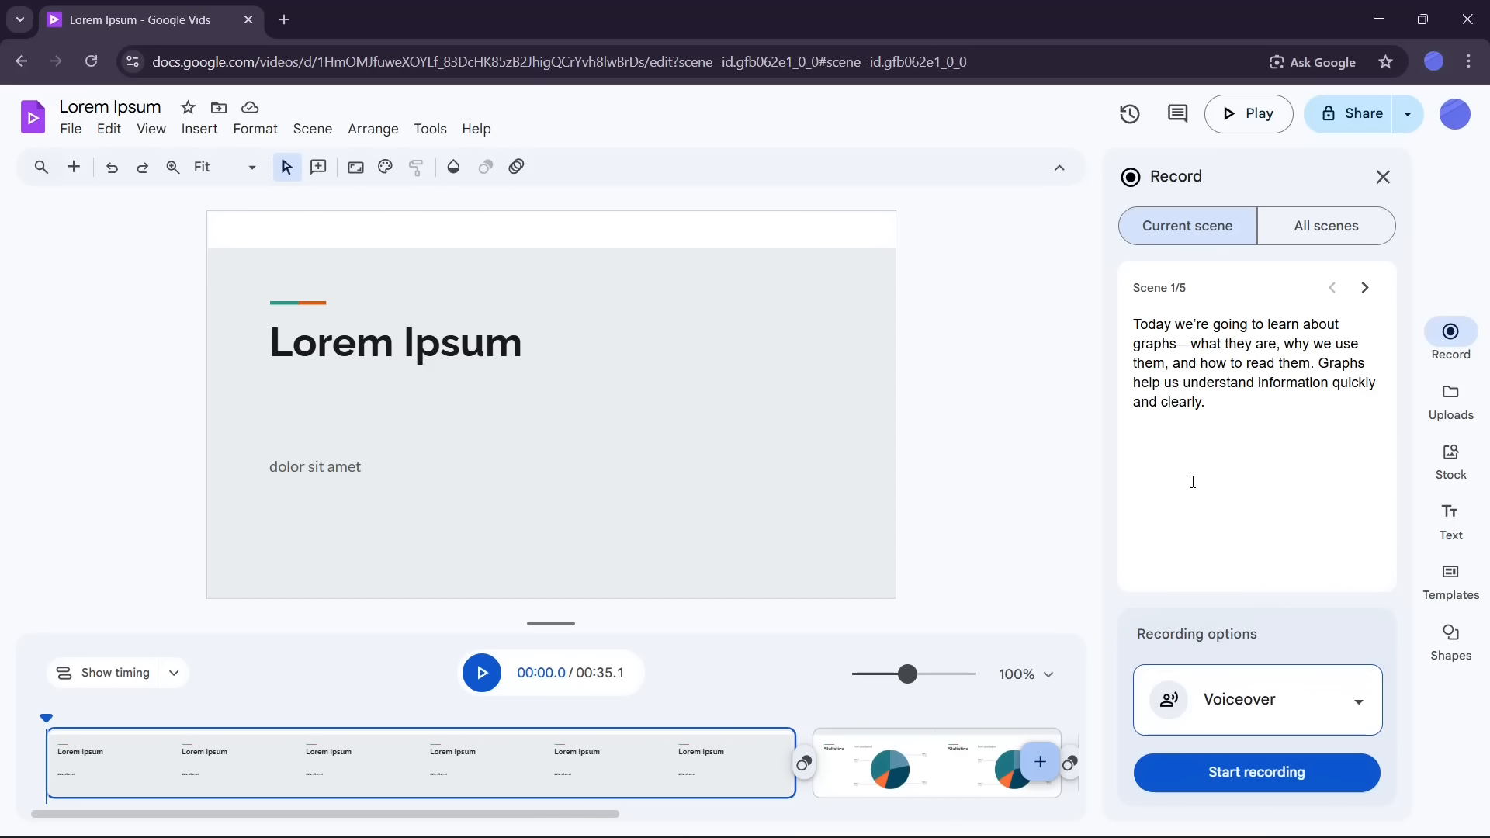
pyautogui.click(1293, 775)
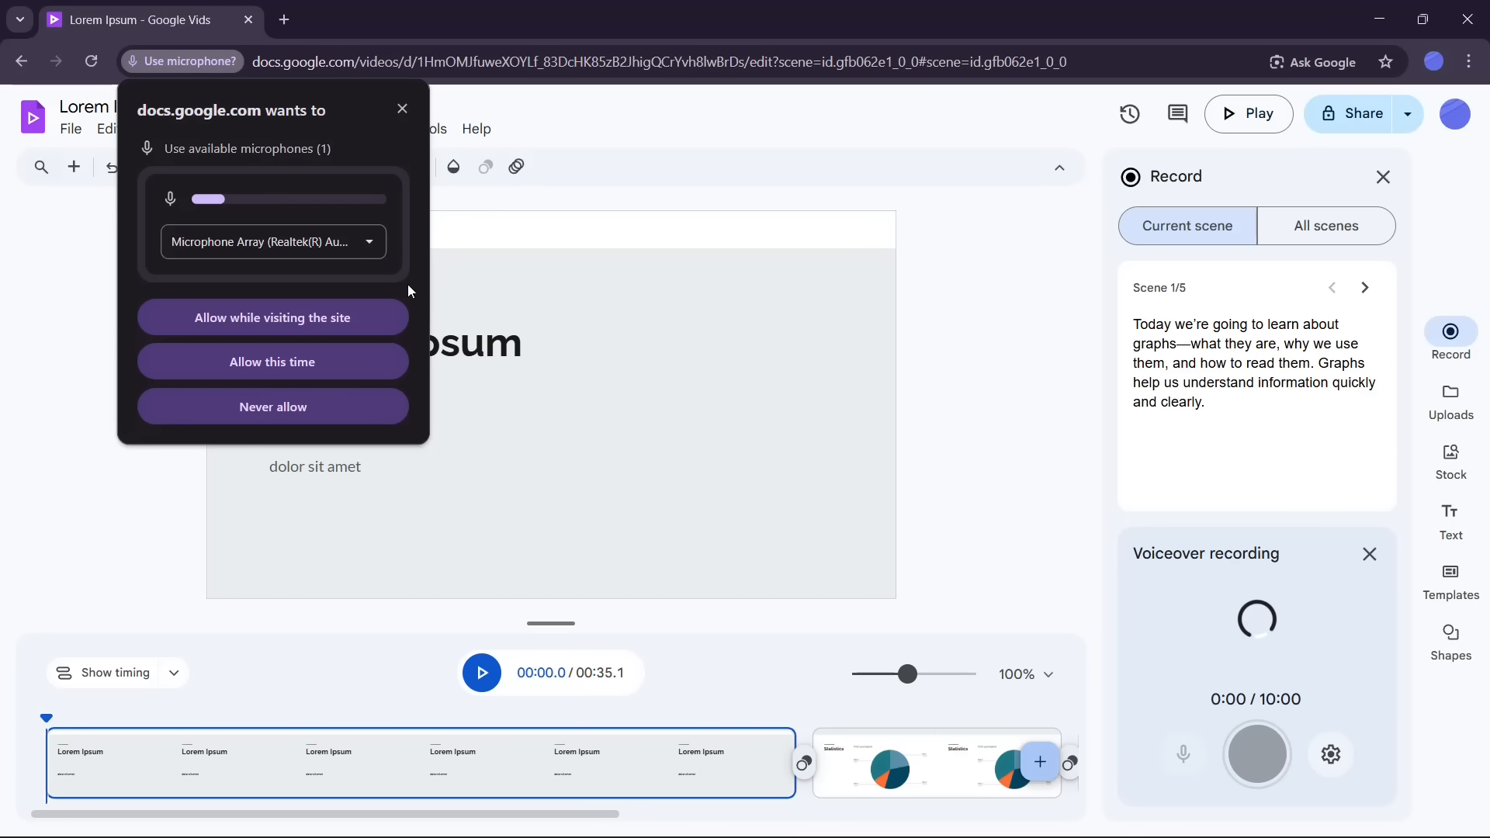
pyautogui.click(296, 323)
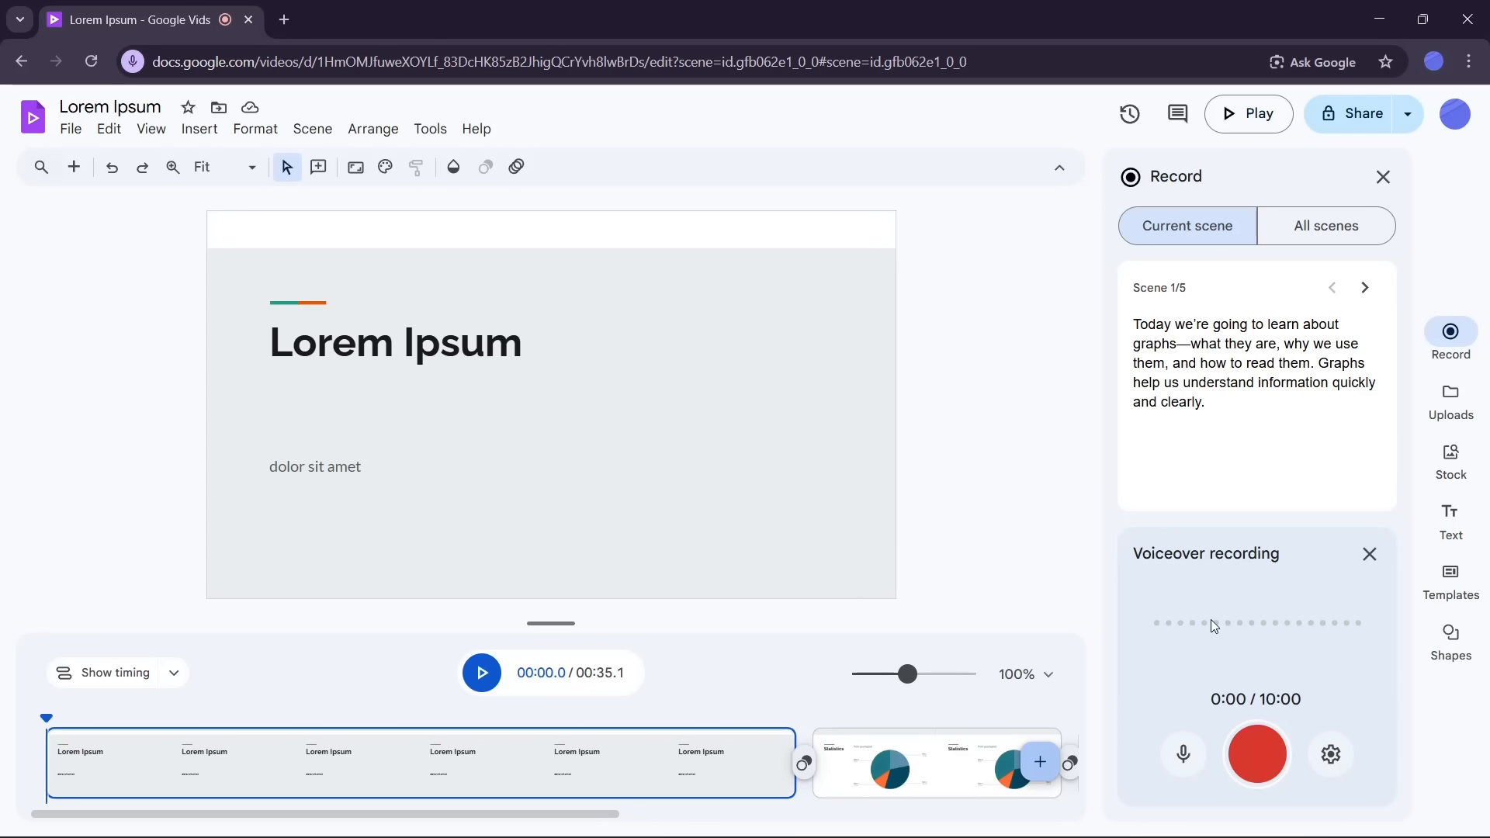
# Step: Record a voiceover of about 10 seconds reading scene 1's script, preview it and insert it
pyautogui.click(1267, 756)
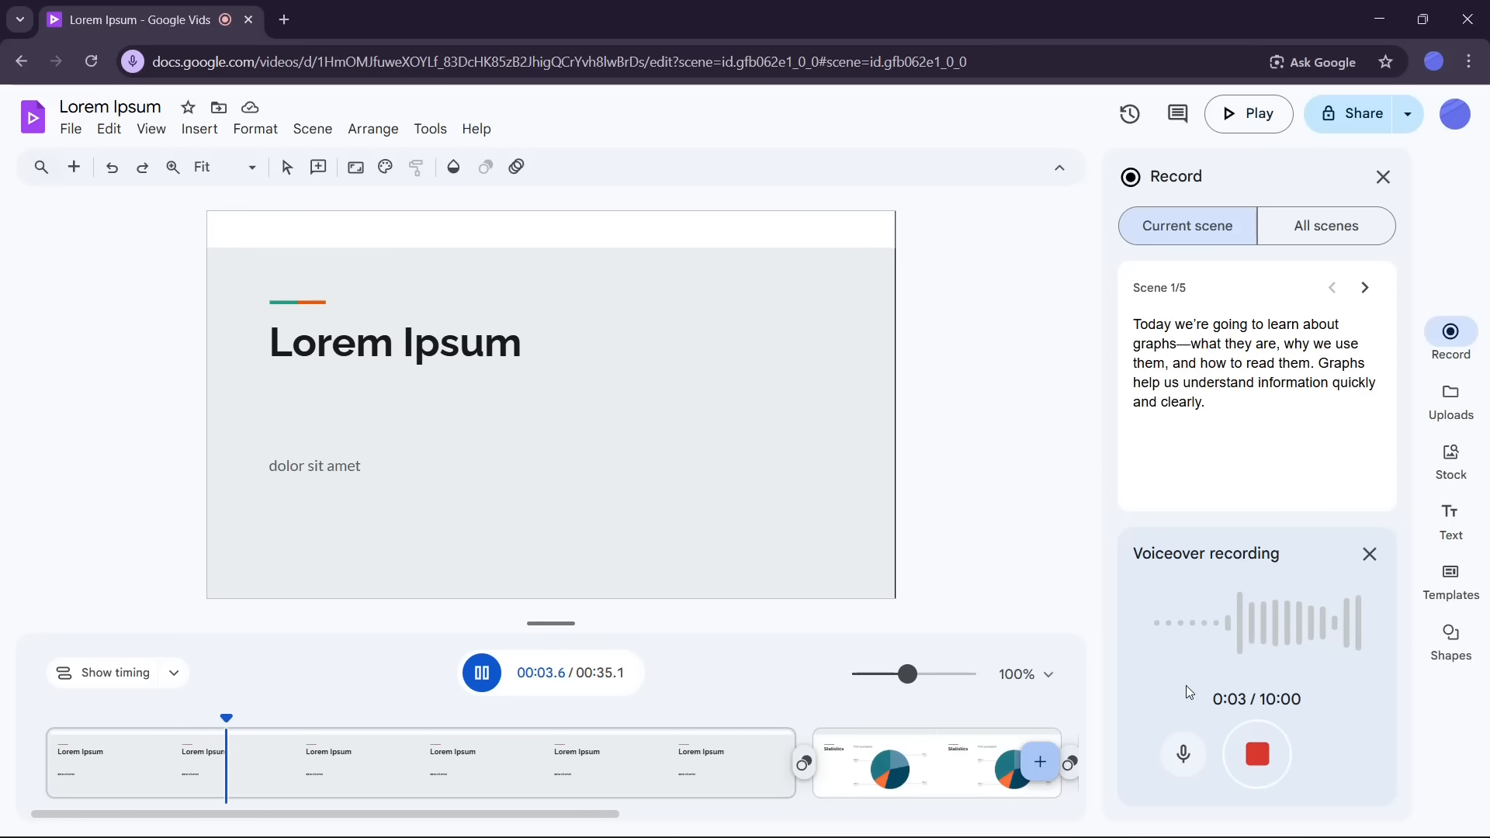
pyautogui.click(1258, 754)
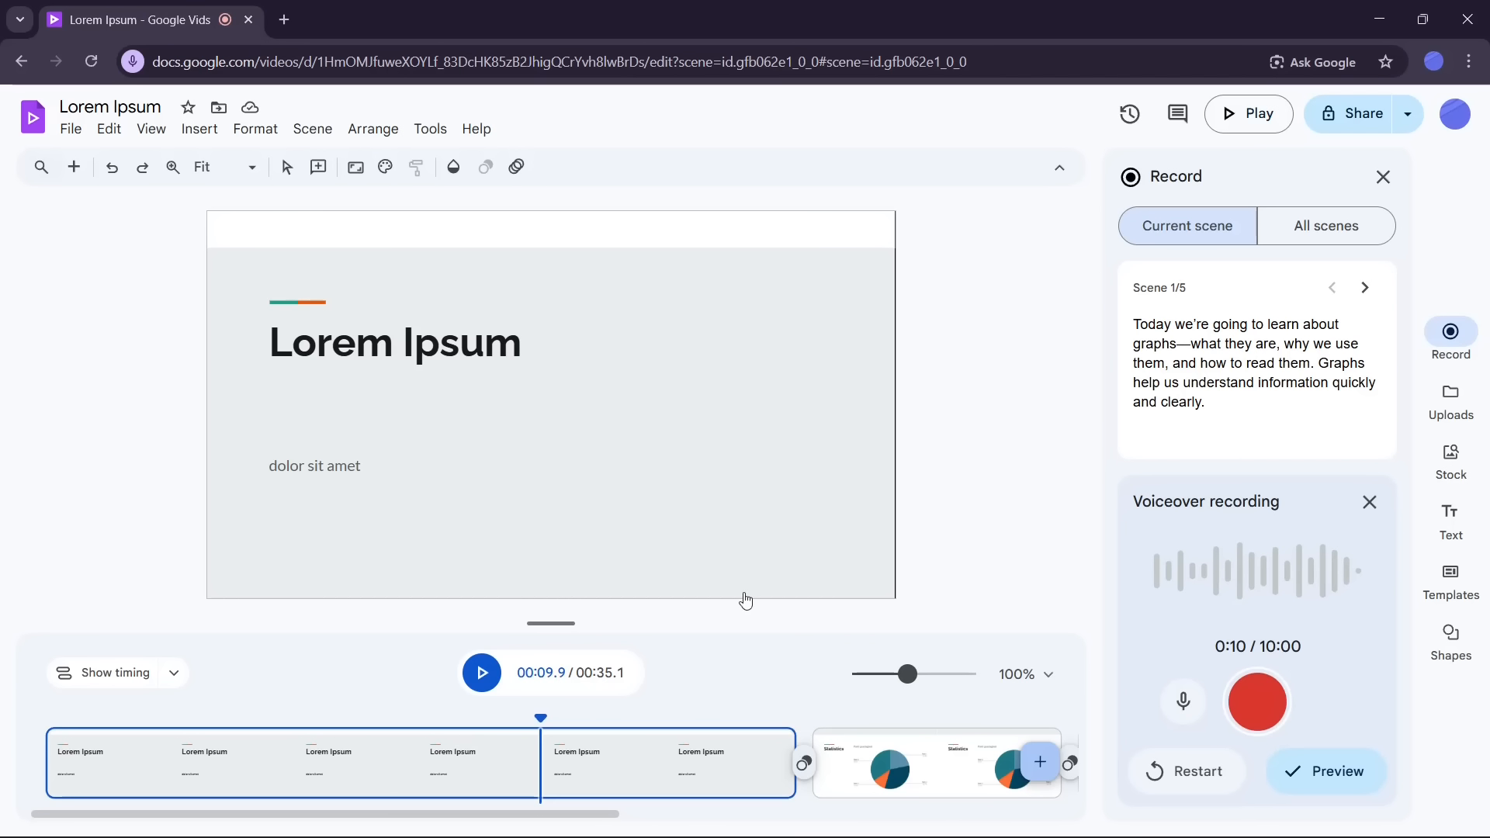
pyautogui.click(1335, 762)
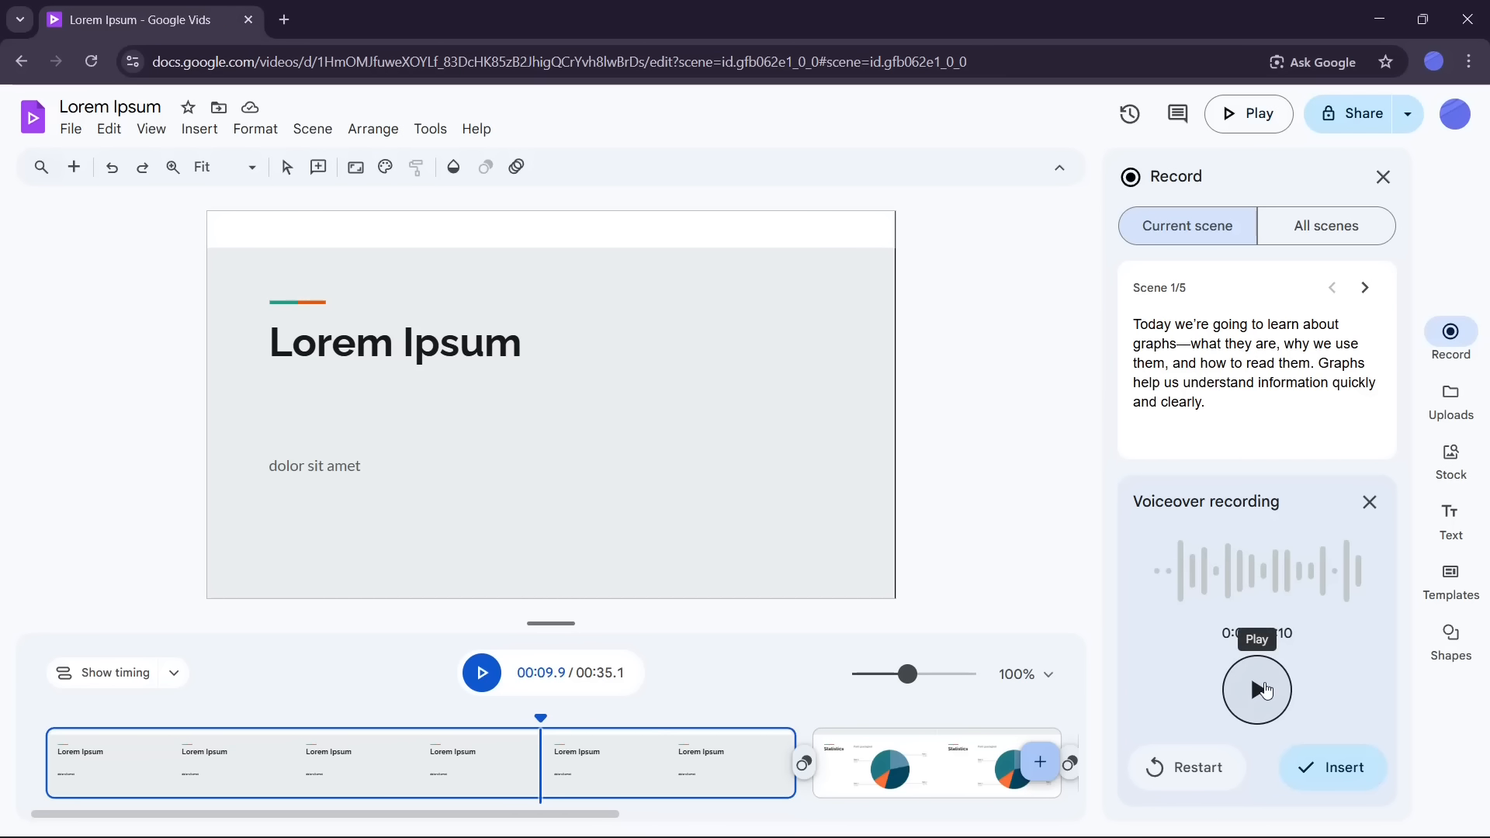
pyautogui.click(1263, 690)
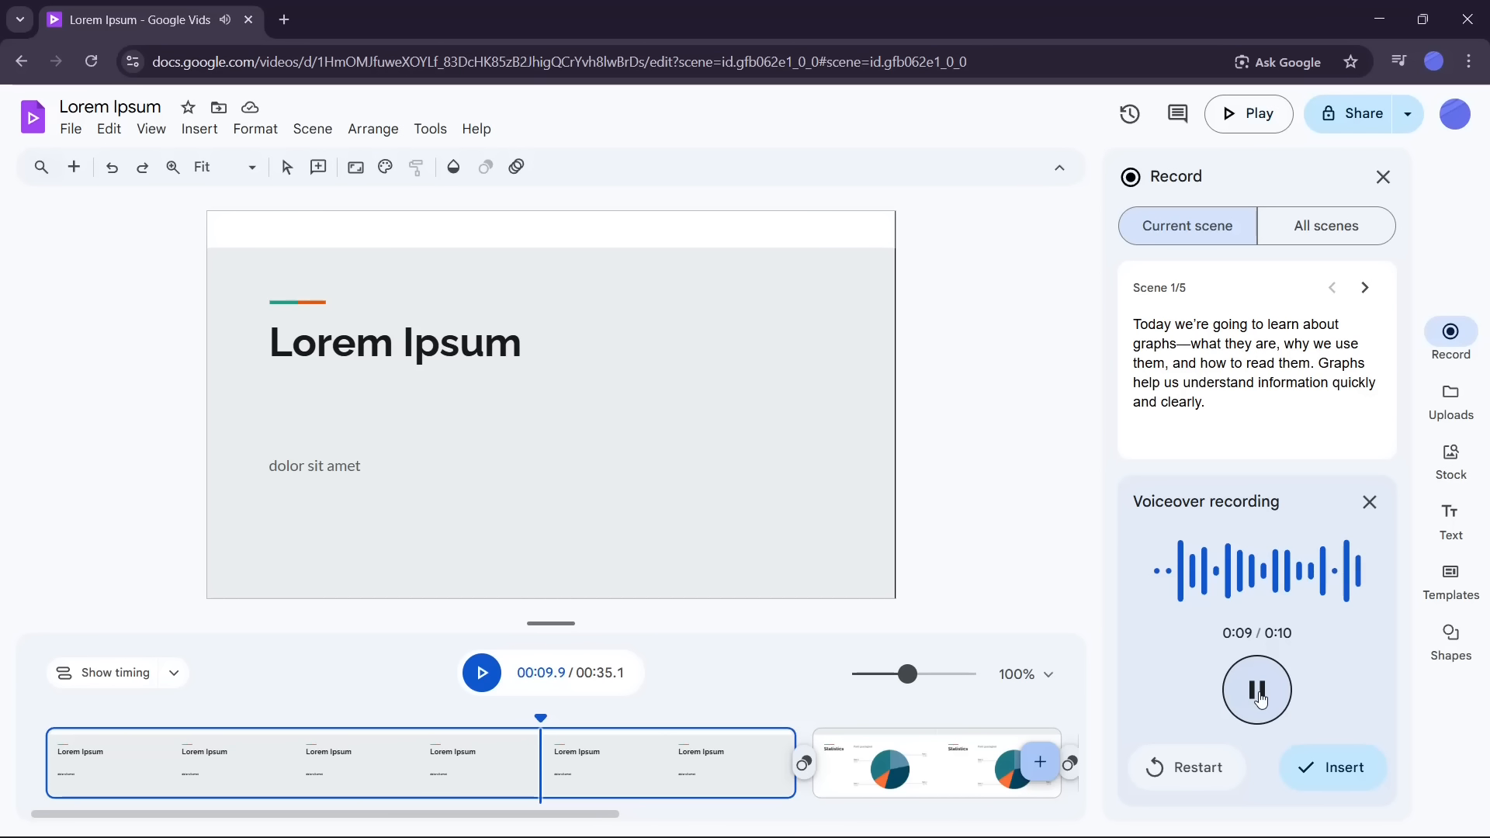
pyautogui.click(1330, 768)
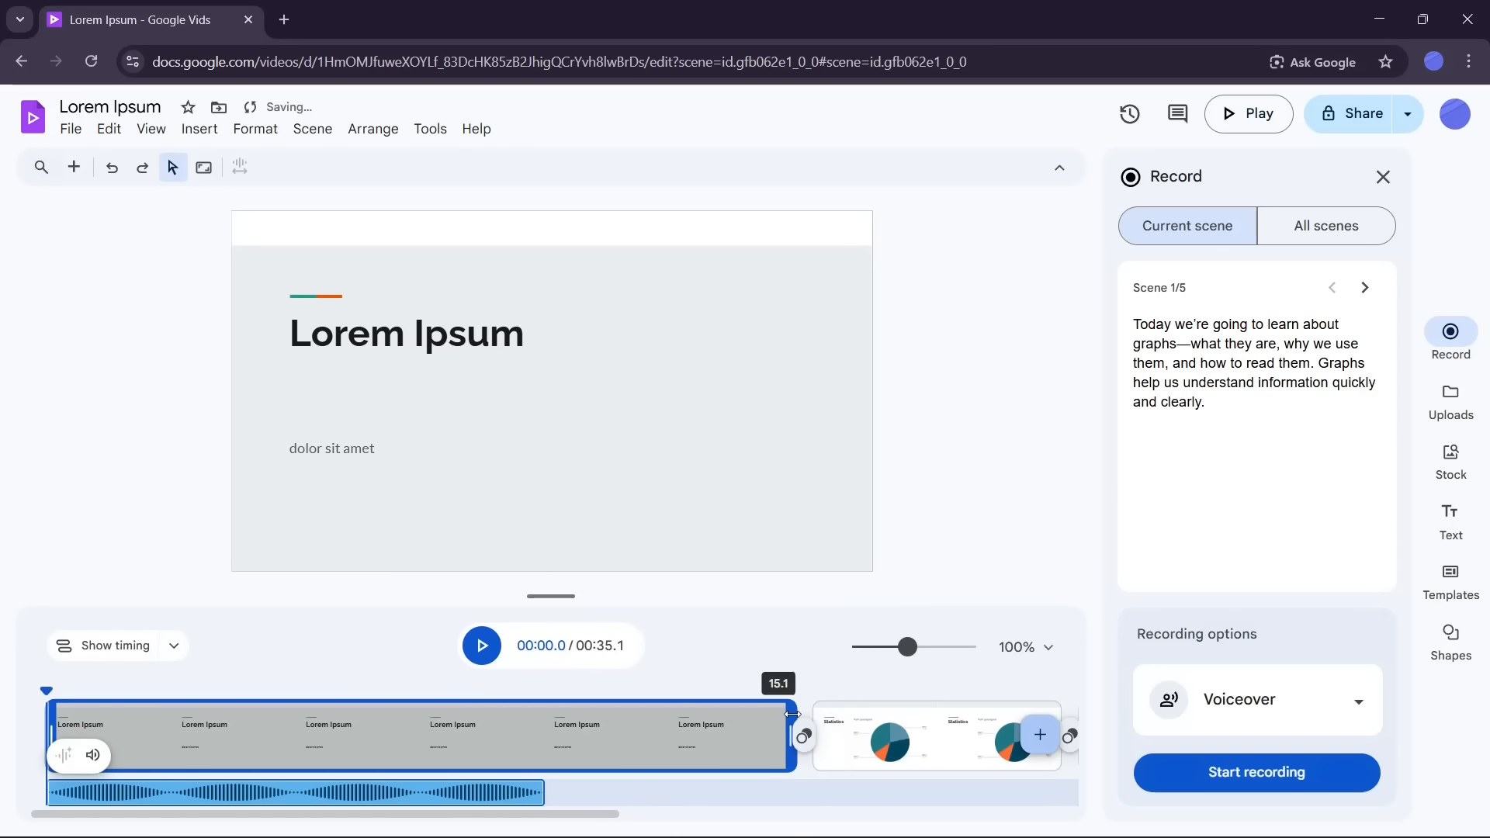
# Step: Shorten scene 1 to end with the voiceover at about 10 seconds and close the recording panel
pyautogui.moveTo(749, 713); pyautogui.dragTo(546, 763)
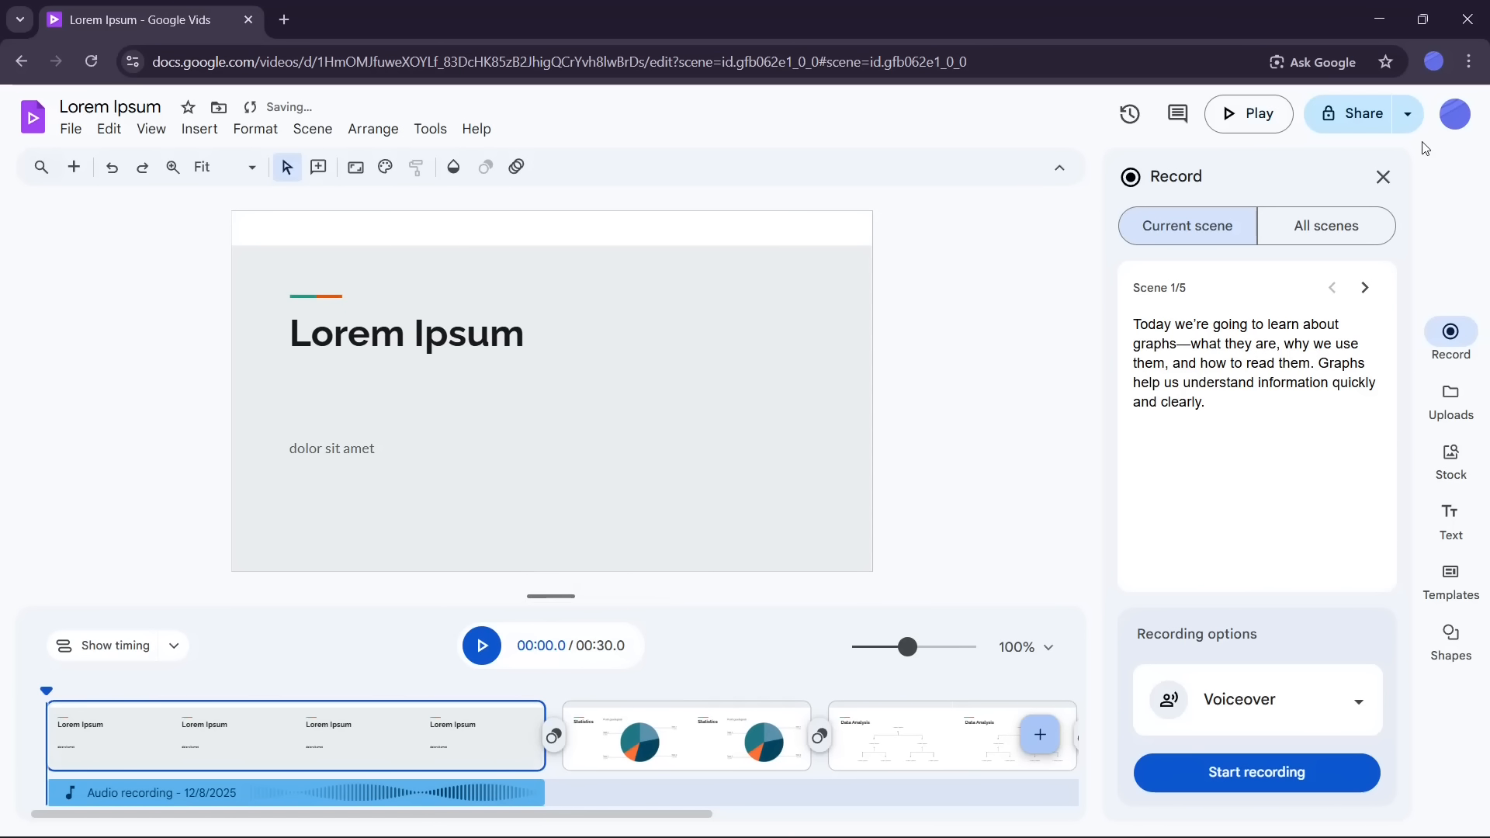
pyautogui.click(1383, 177)
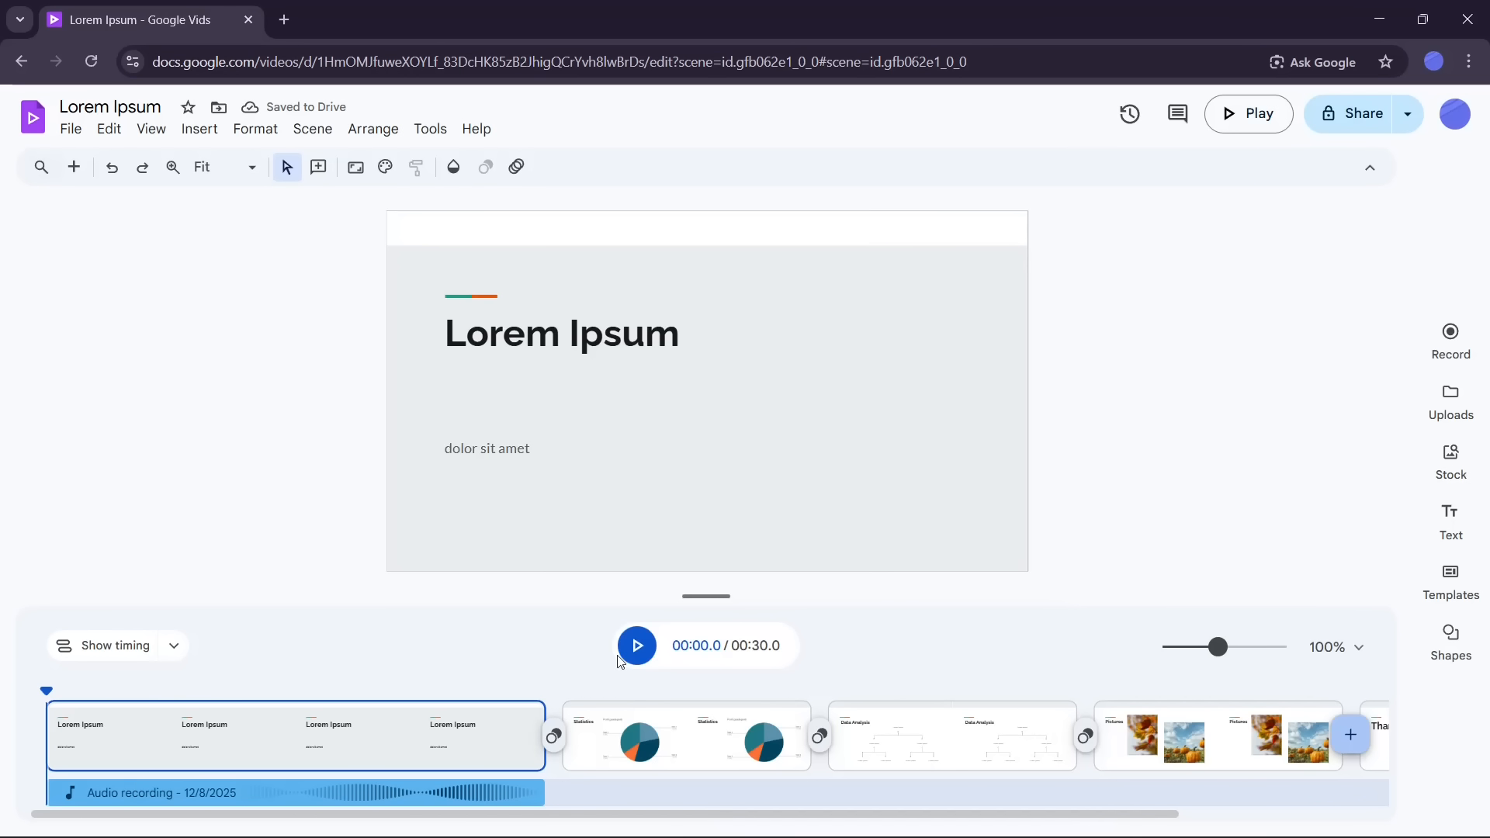
# Step: Play back the opening of the video and move the playhead within scene 1 to check the voiceover
pyautogui.click(651, 651)
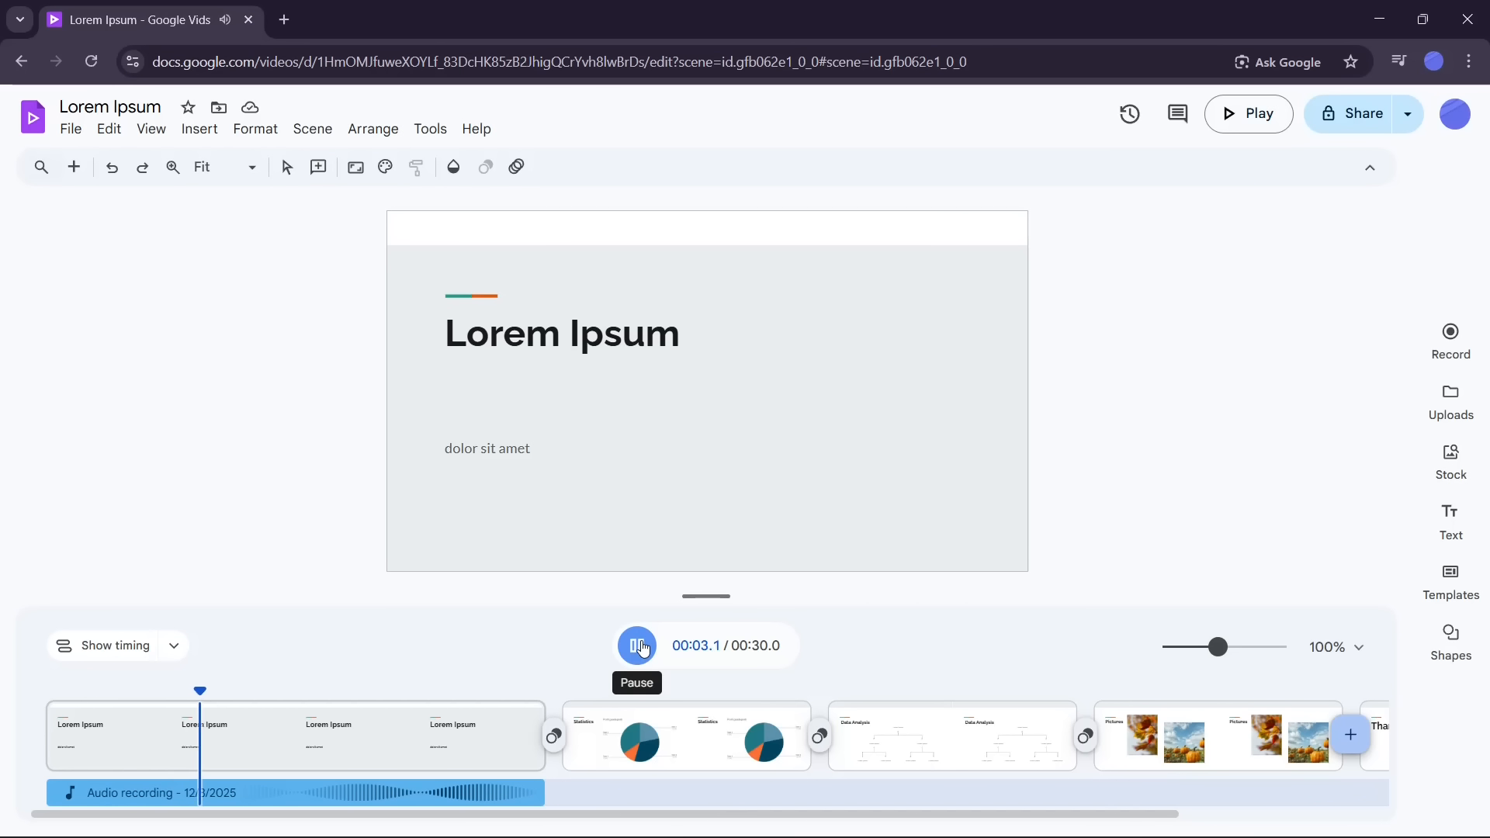
pyautogui.click(638, 646)
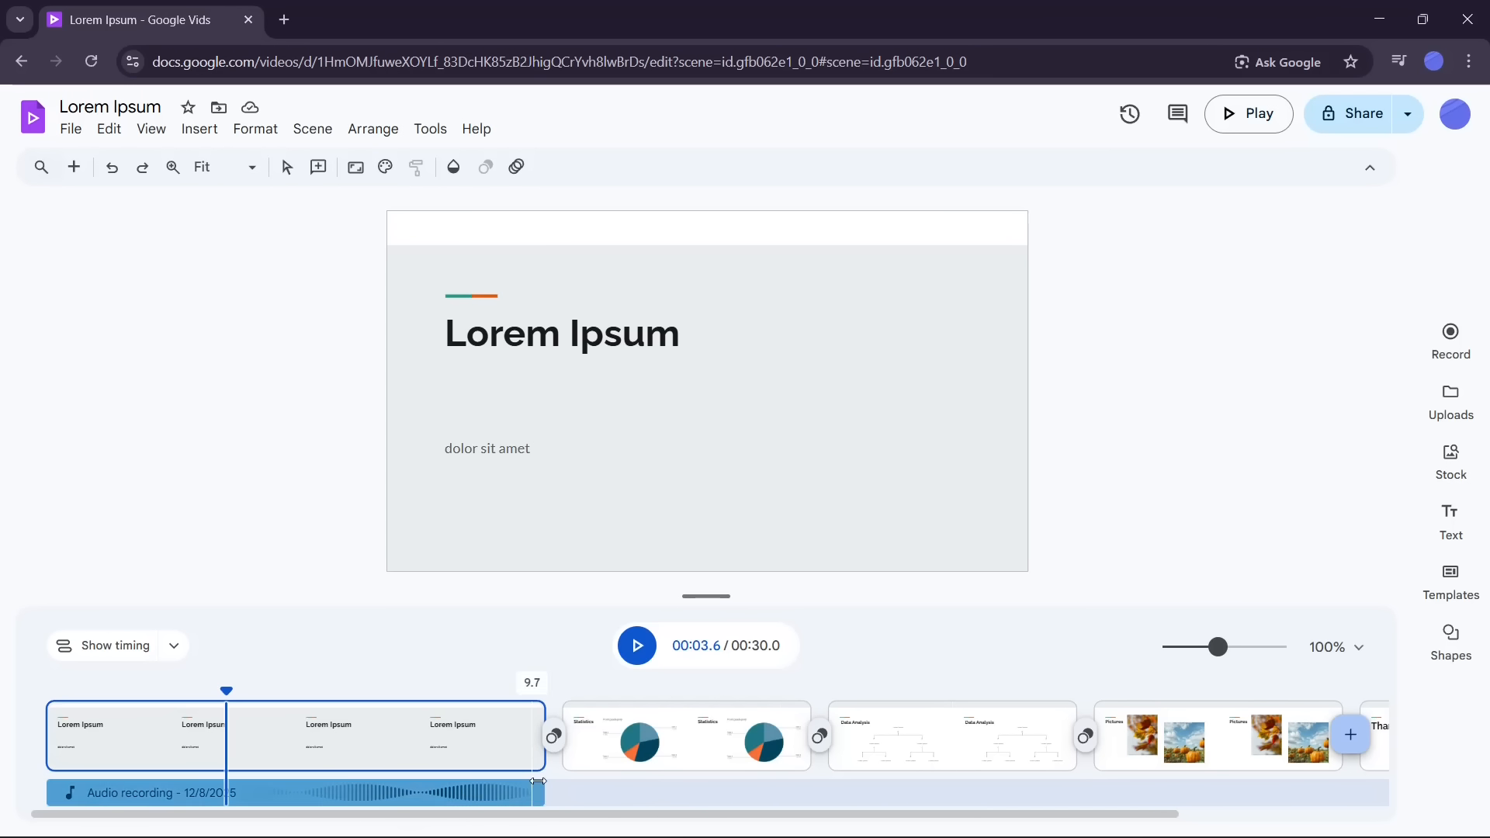
pyautogui.moveTo(915, 814); pyautogui.dragTo(519, 814)
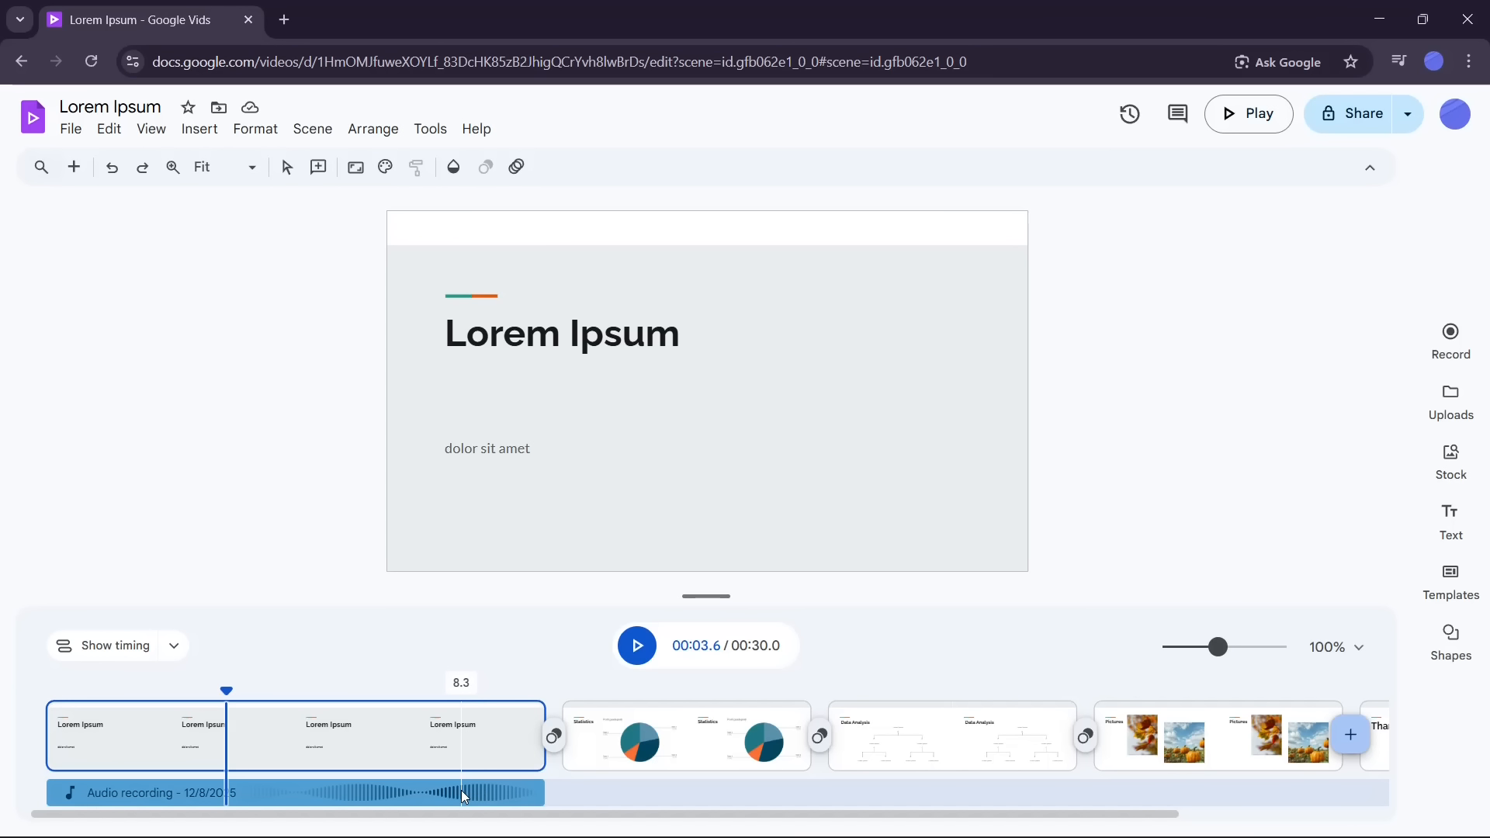
pyautogui.moveTo(226, 690); pyautogui.dragTo(176, 690)
pyautogui.click(248, 733)
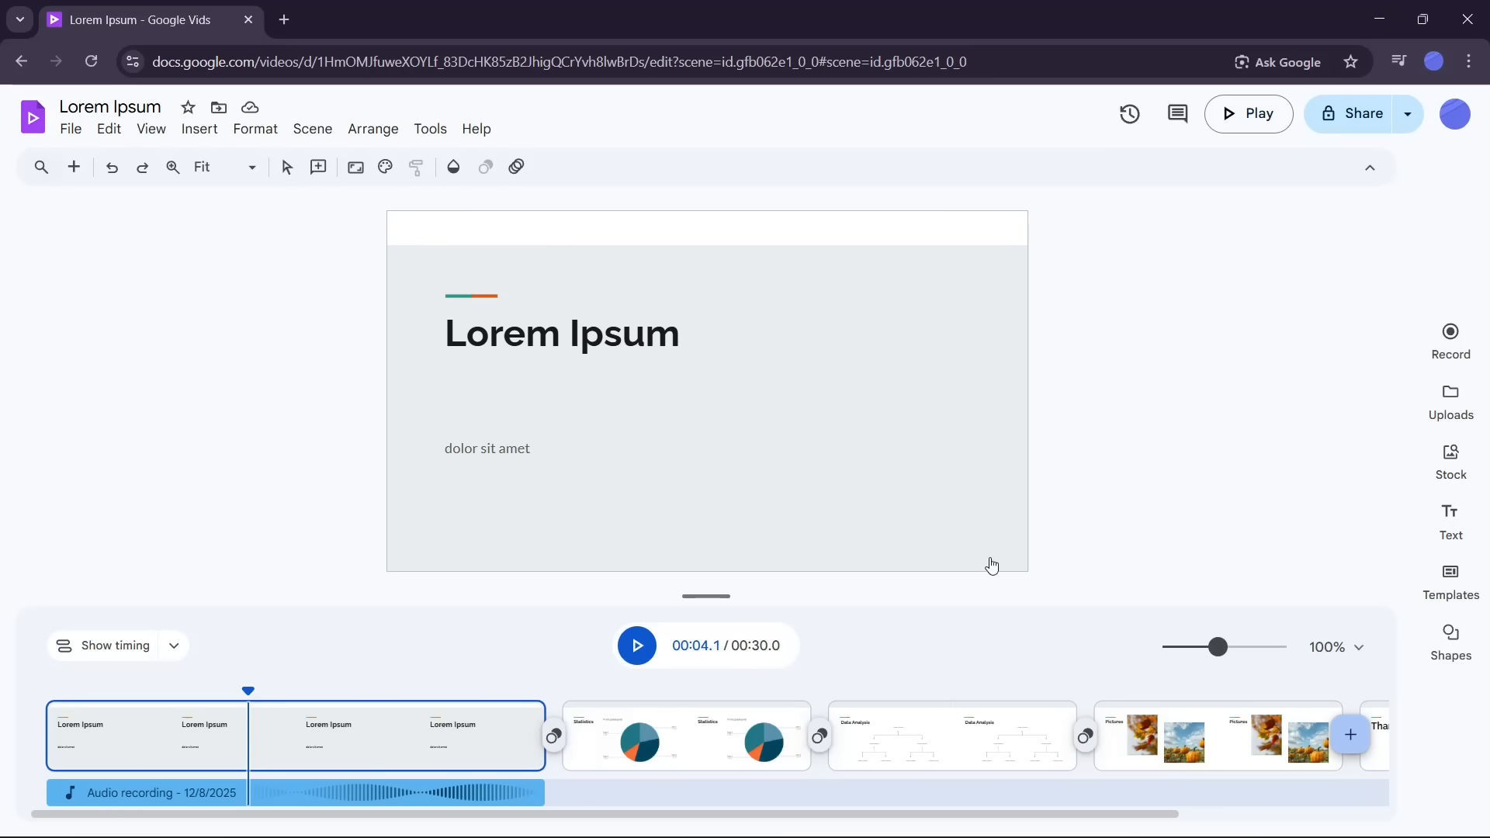
# Step: Open scene 1's animation settings and try the Classic, Playful and Soft moods
pyautogui.rightClick(385, 739)
pyautogui.moveTo(439, 618)
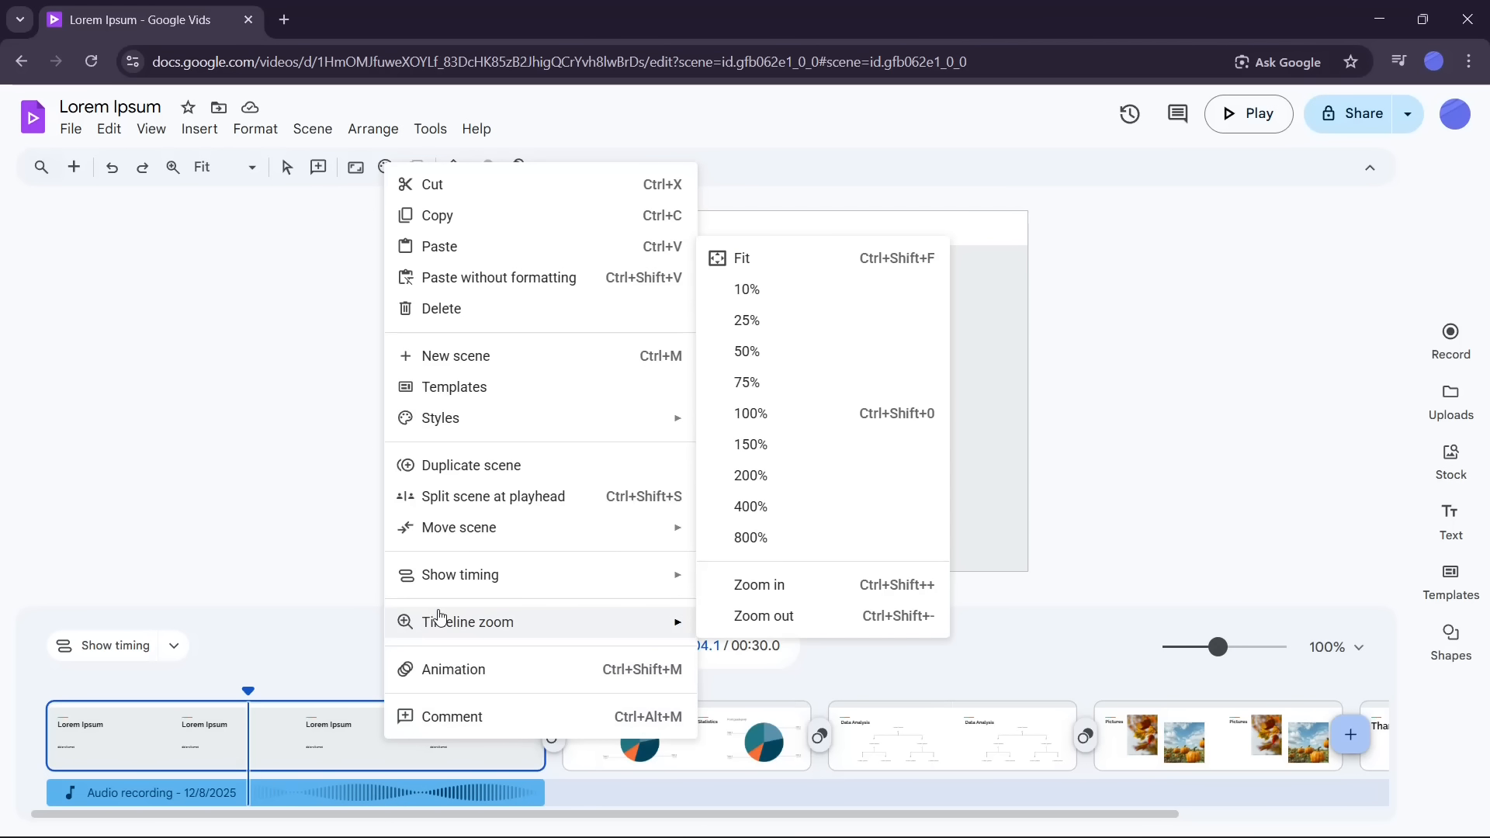
pyautogui.click(458, 670)
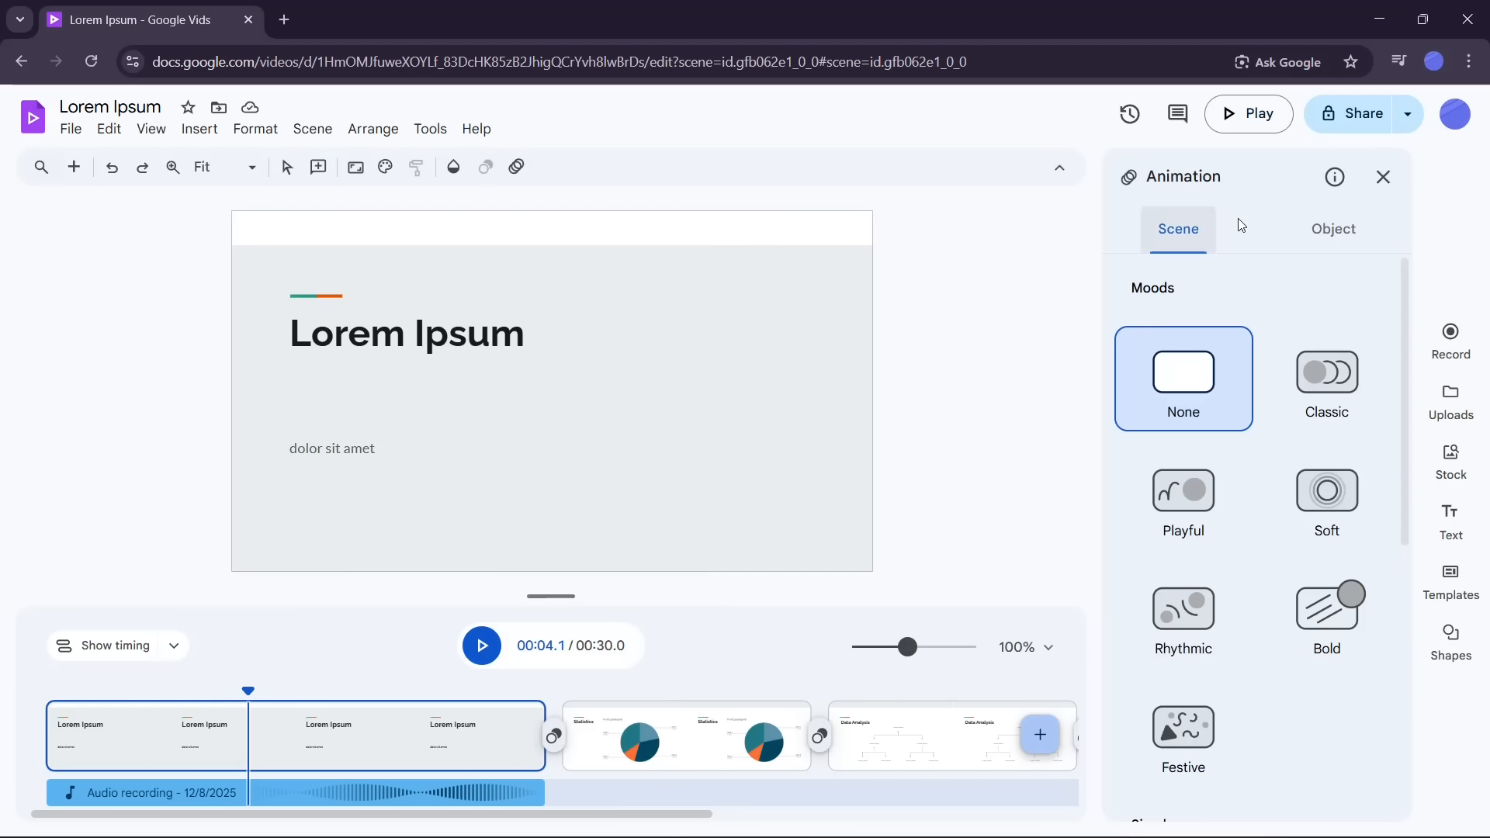
pyautogui.click(1320, 409)
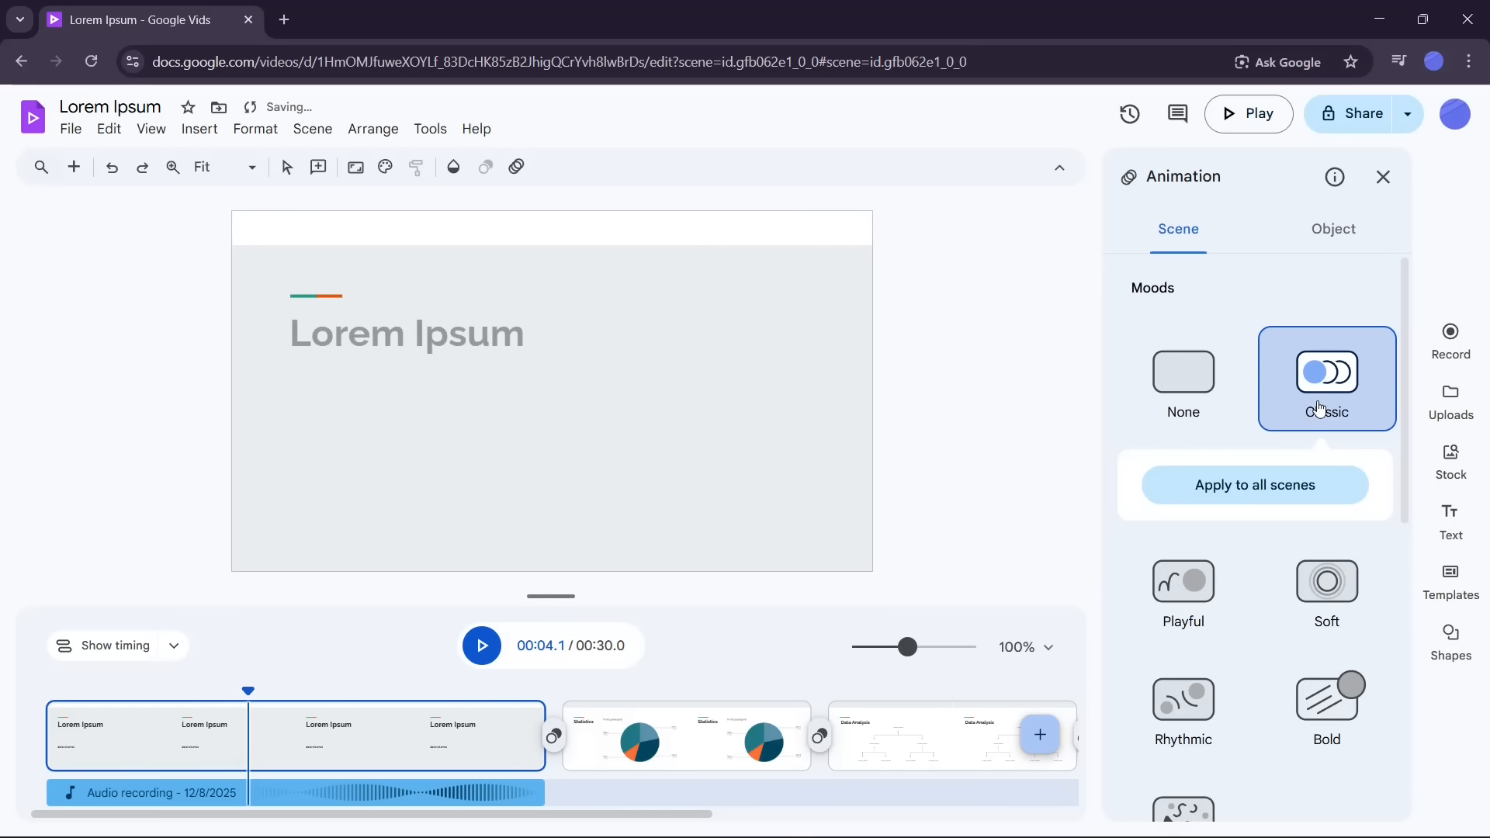
pyautogui.click(1200, 585)
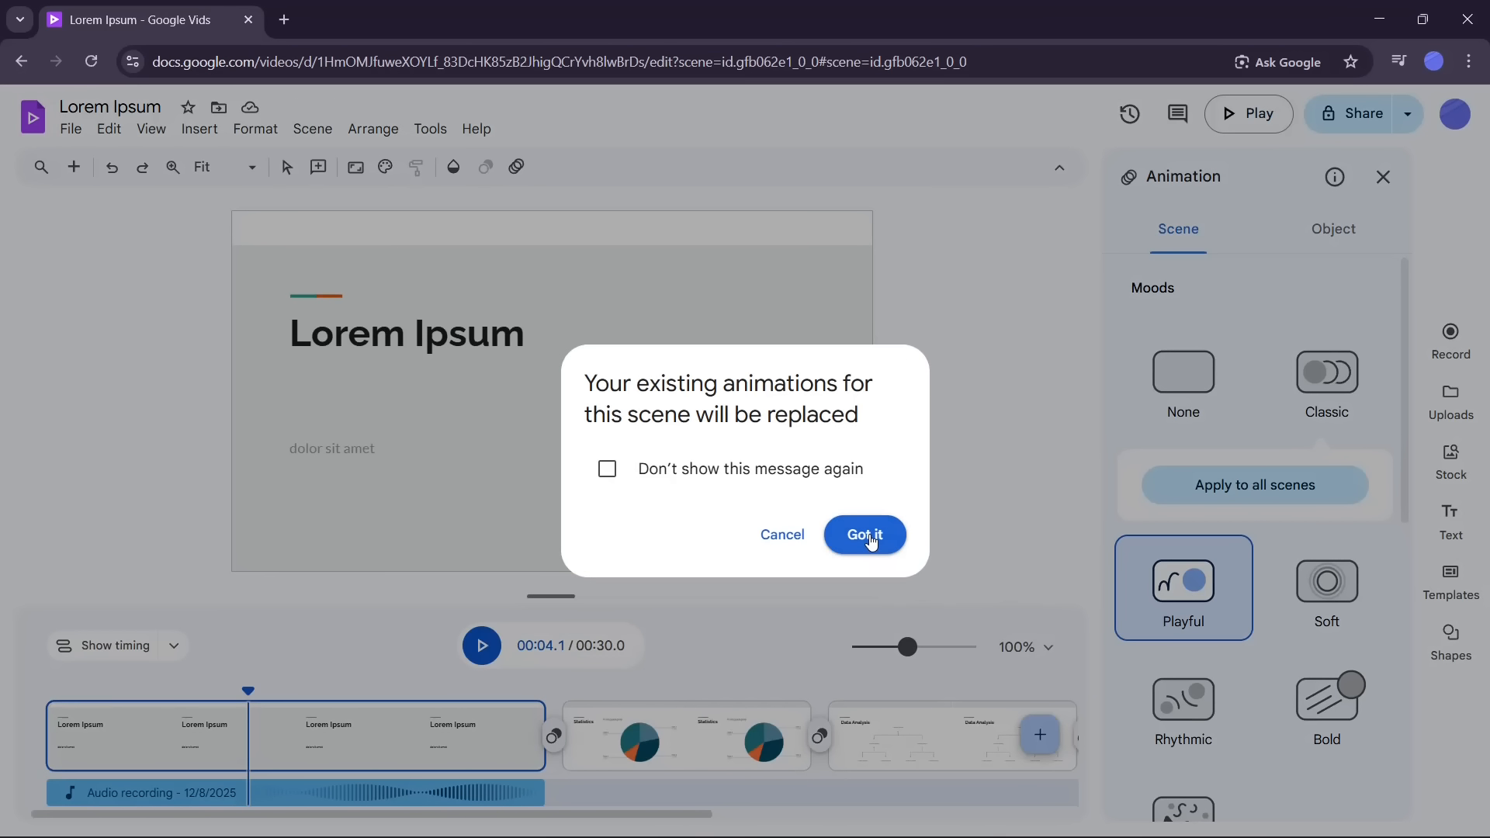
pyautogui.click(865, 534)
pyautogui.click(1318, 503)
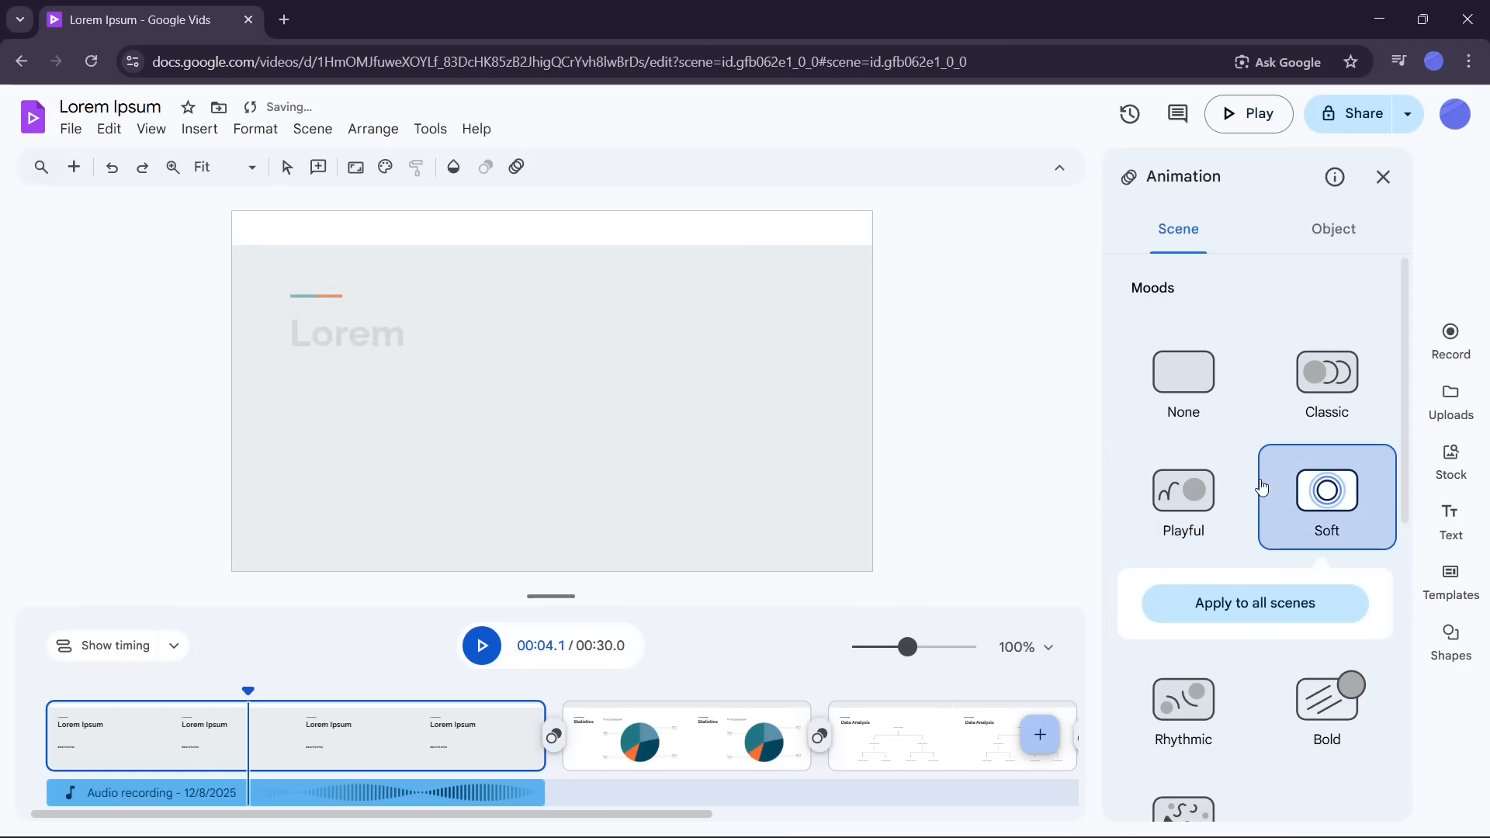
# Step: Try the Rhythmic, Bold and Festive animation moods on scene 1
pyautogui.scroll(-3, 1227, 621)
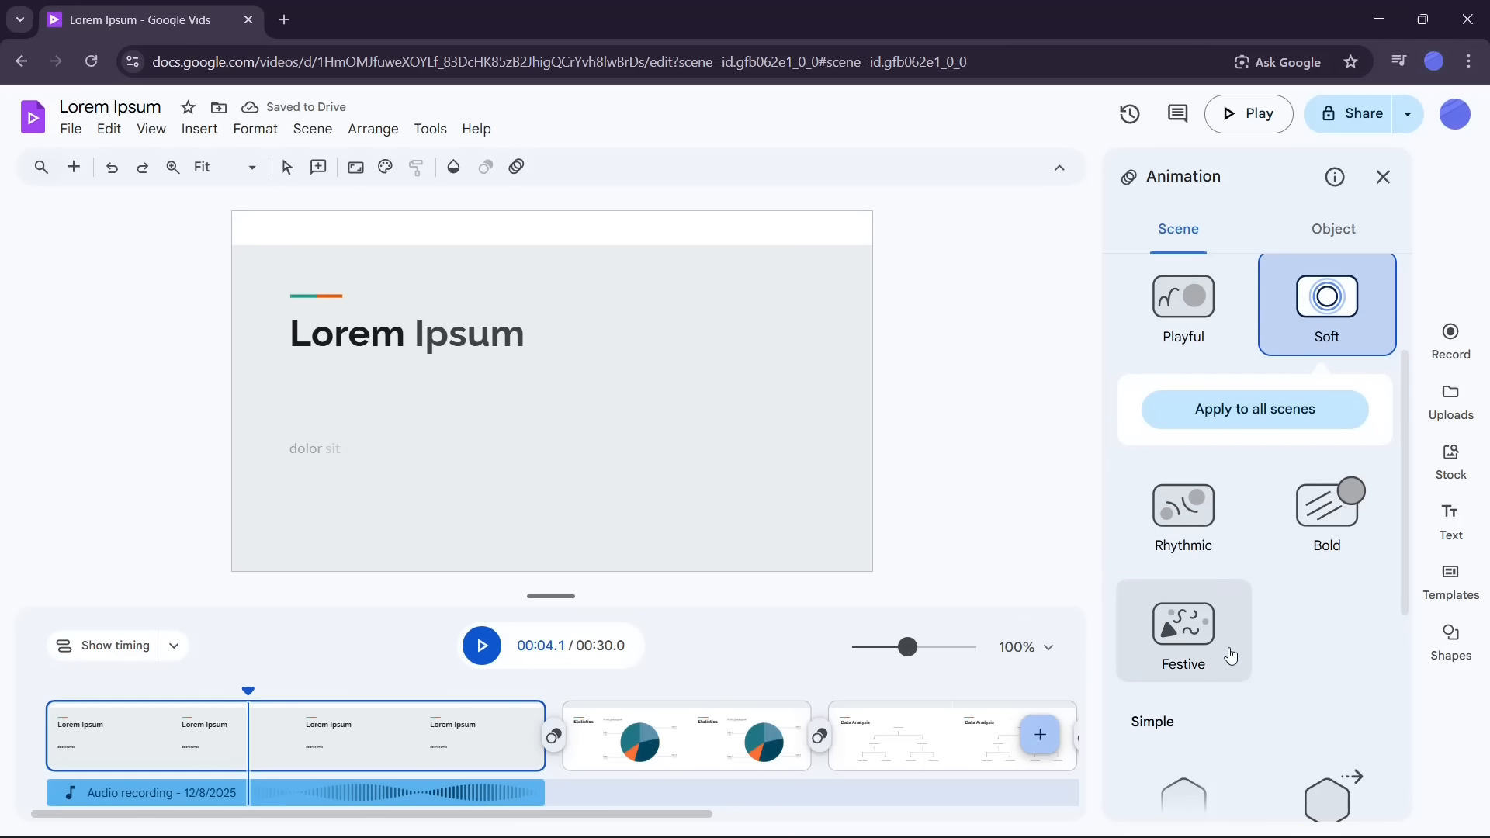
pyautogui.click(1190, 522)
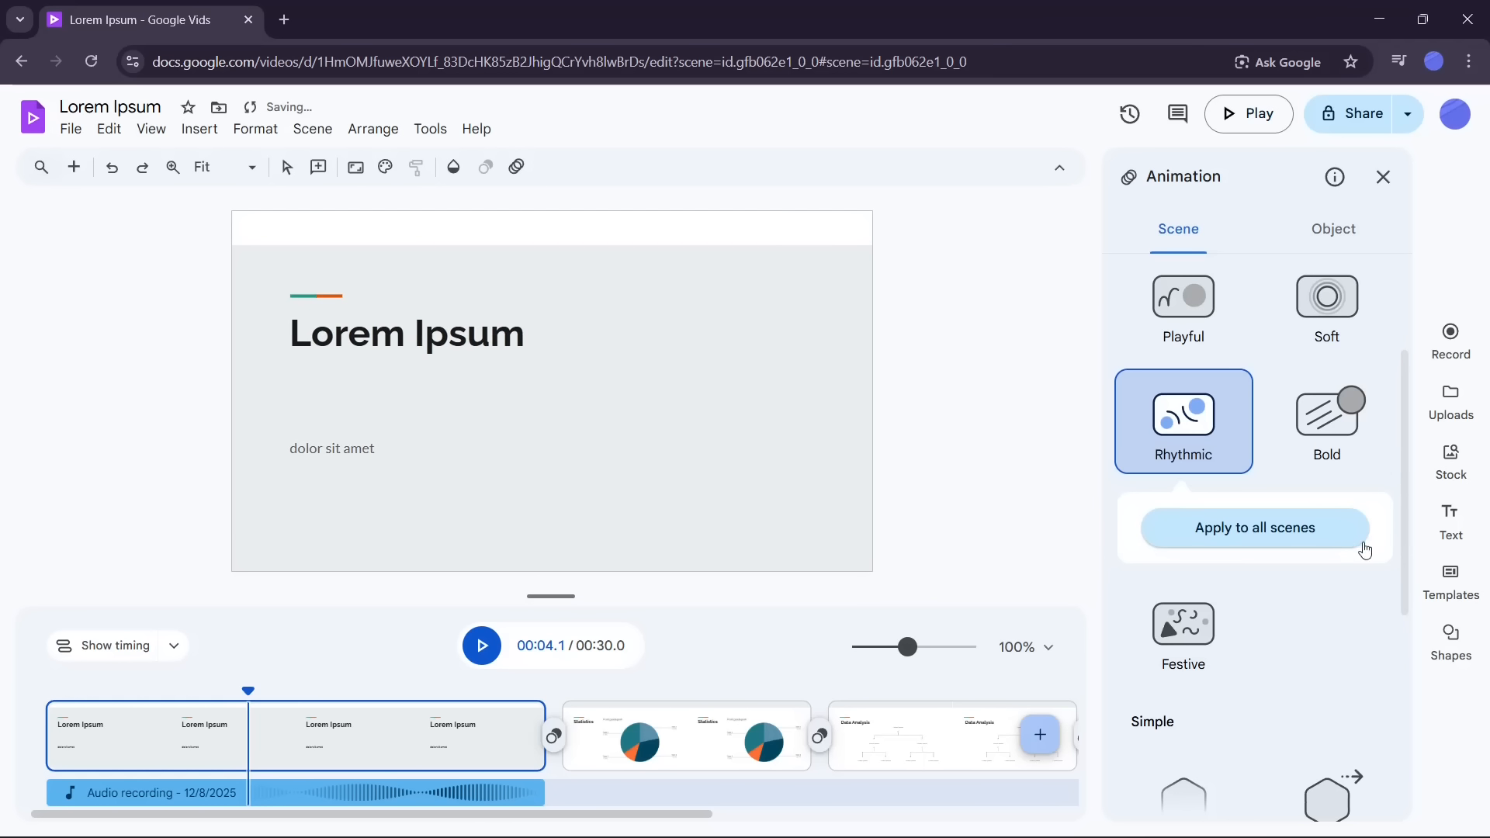
pyautogui.click(1325, 444)
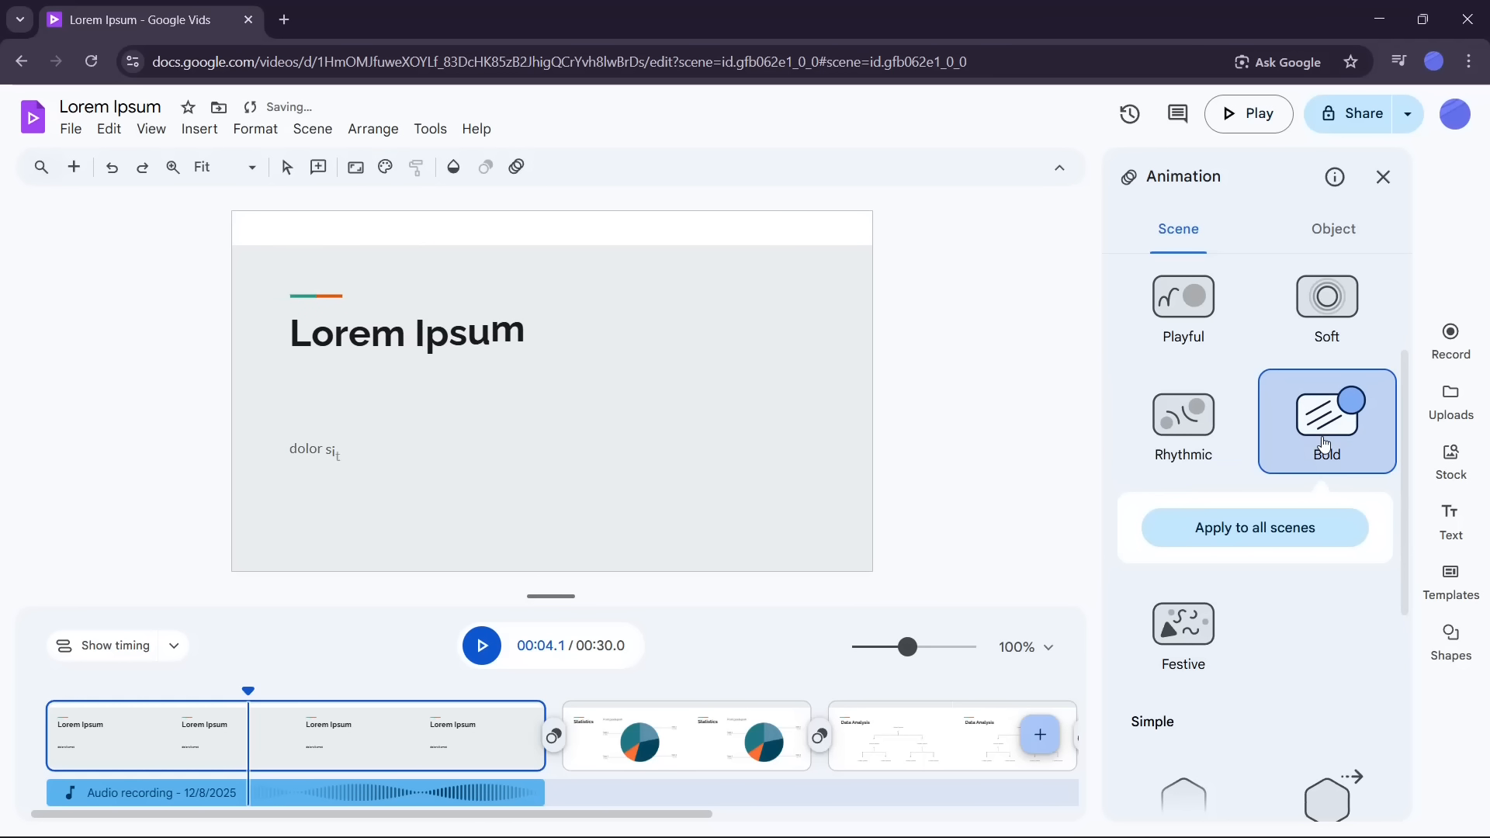
pyautogui.click(1183, 621)
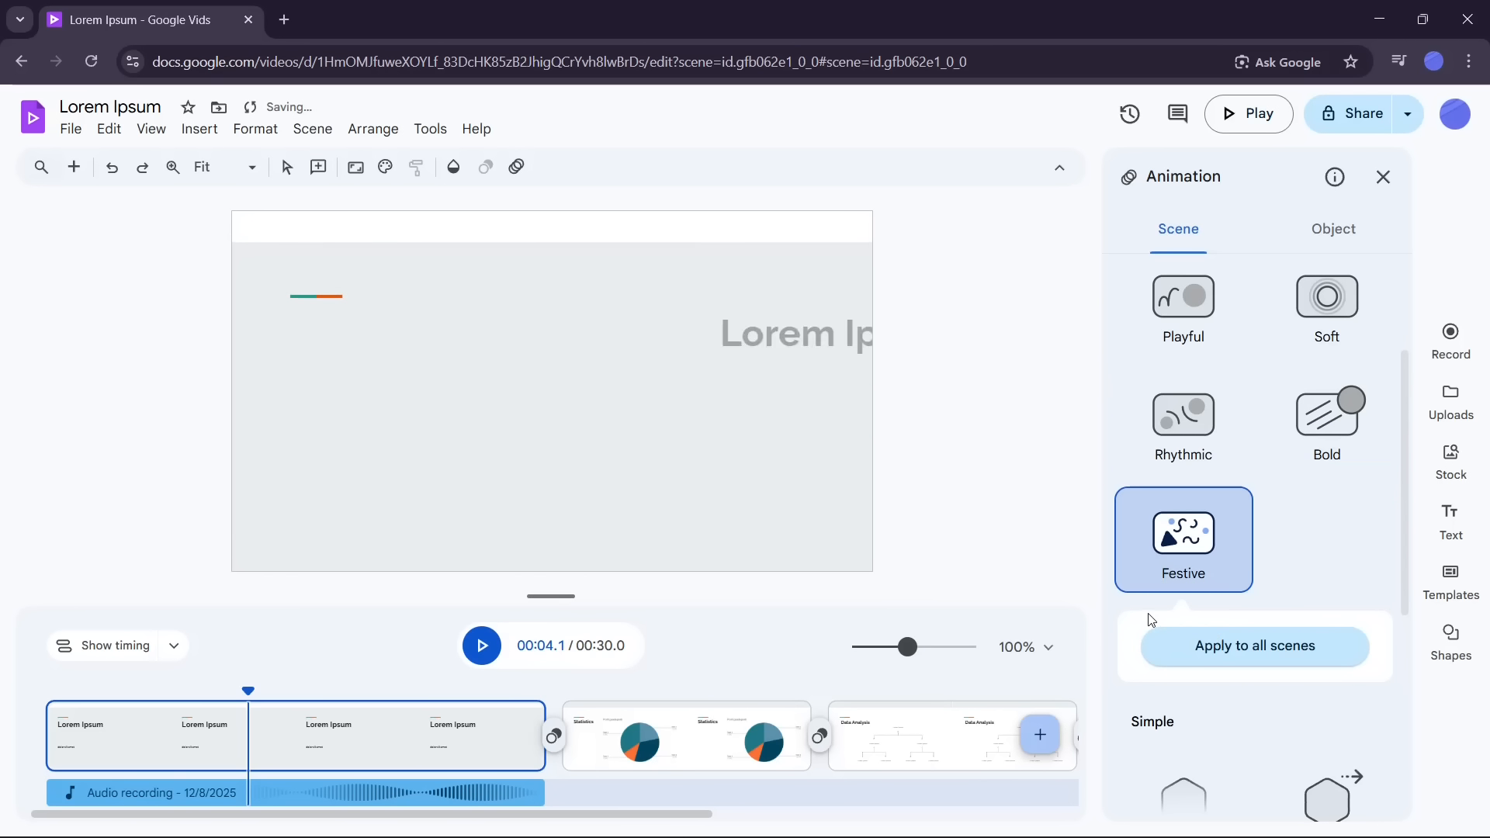
pyautogui.scroll(-3, 1249, 474)
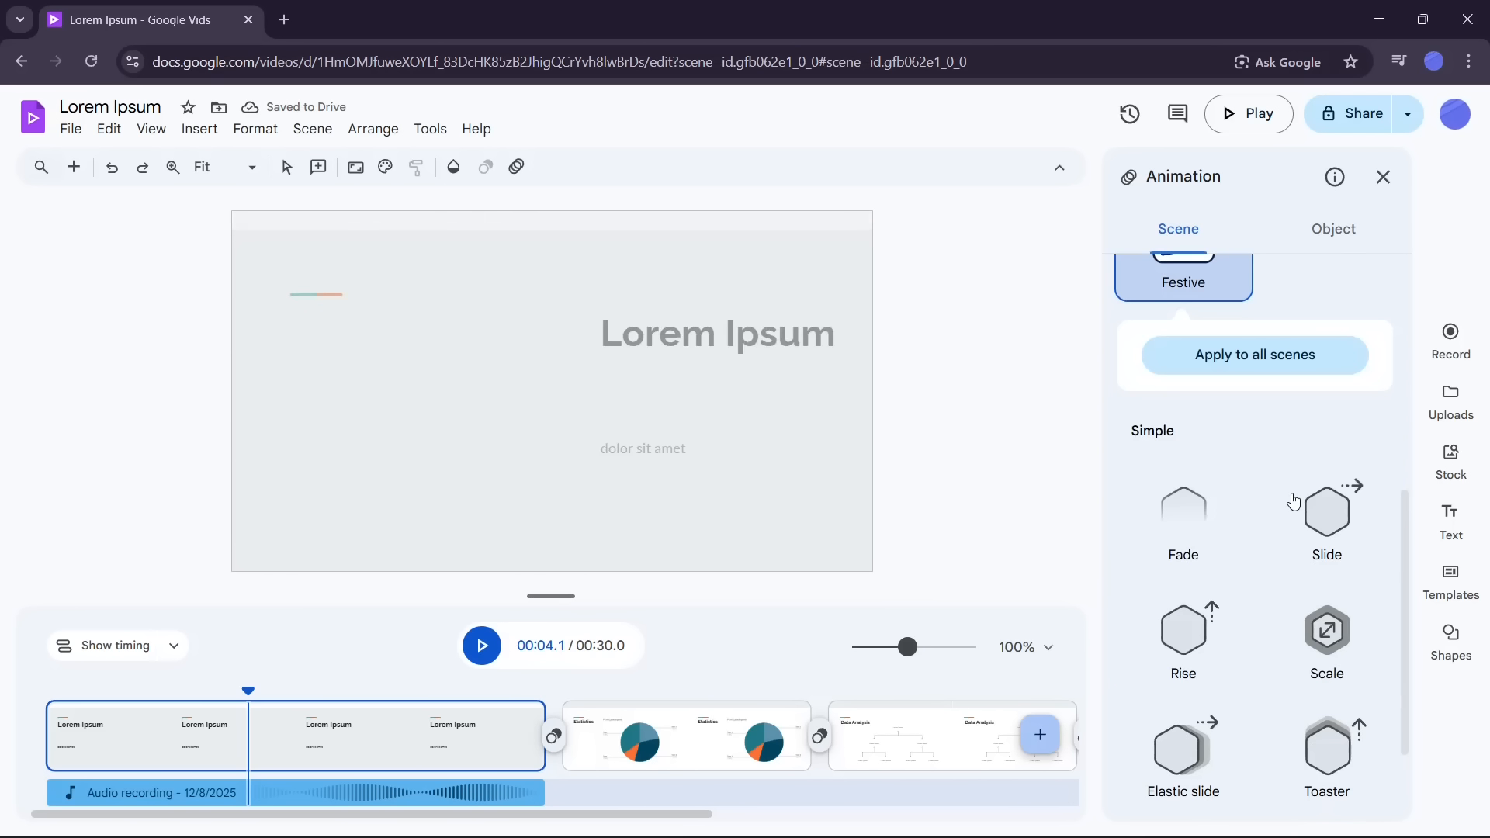
pyautogui.scroll(-1, 1284, 502)
# Step: Apply the Rise simple animation to scene 1 after trying Fade and Slide
pyautogui.click(1200, 432)
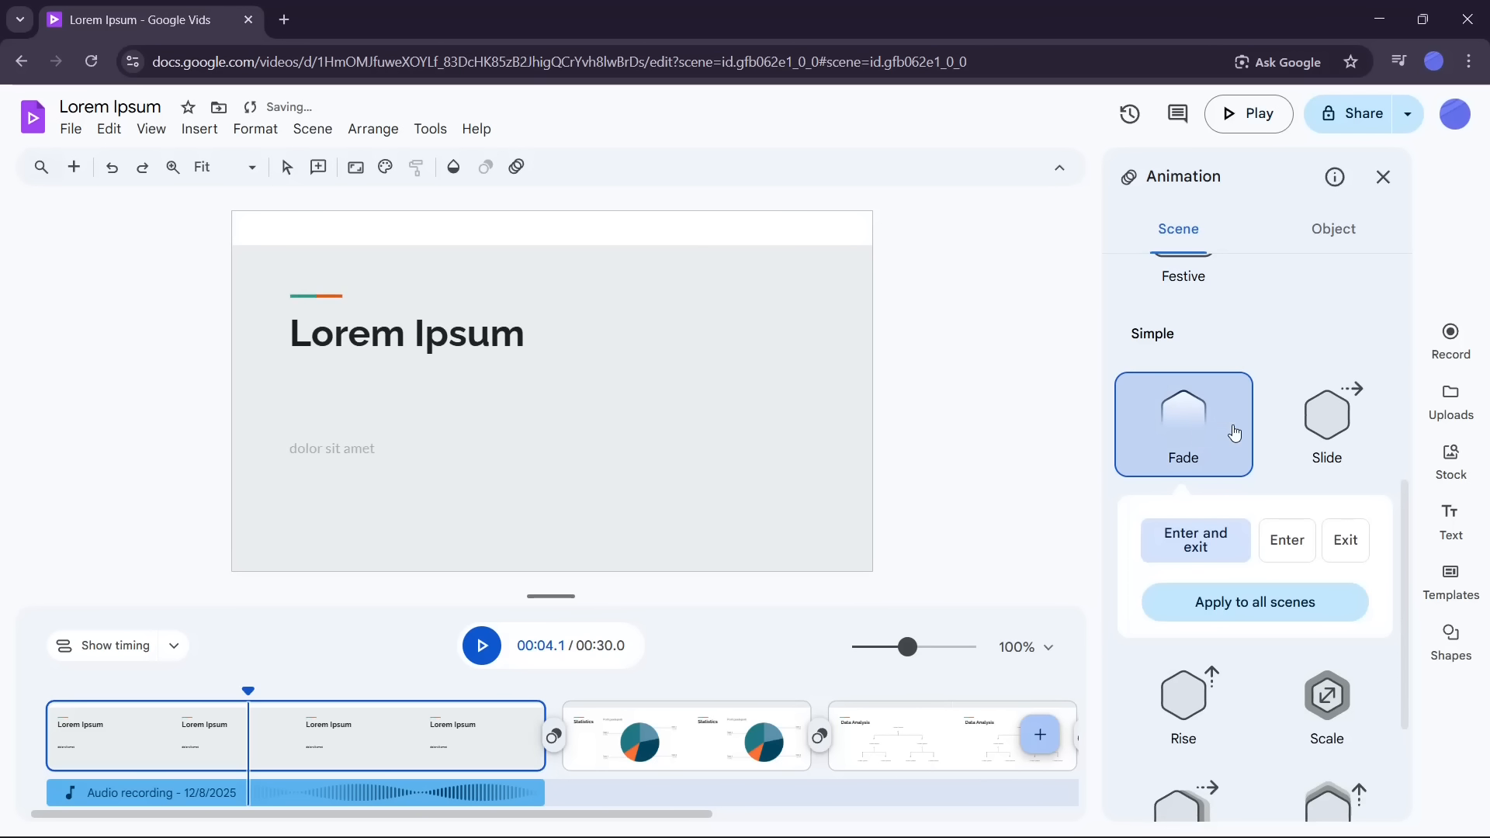
pyautogui.click(1312, 429)
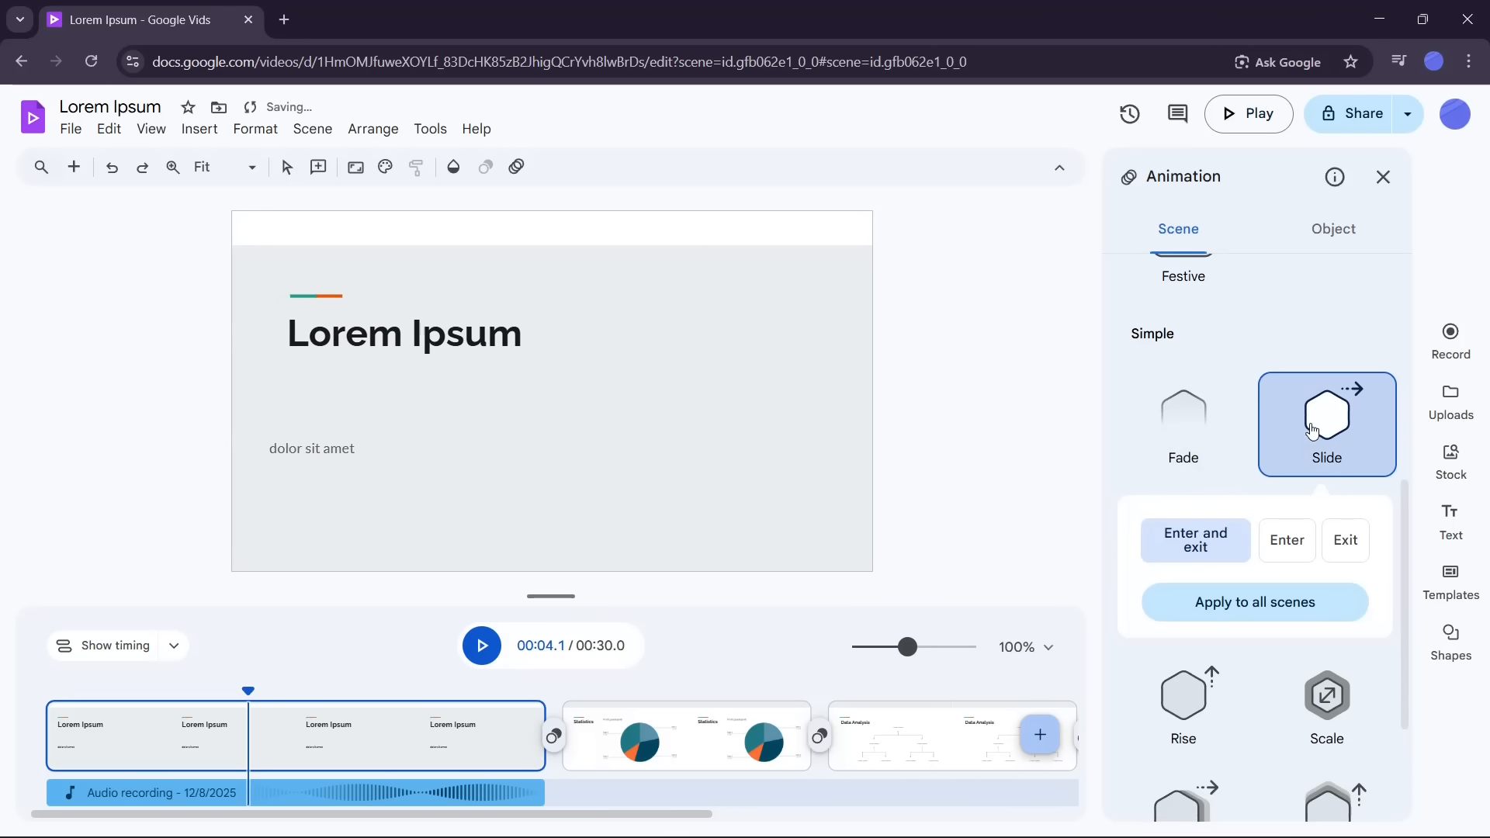
pyautogui.click(1186, 702)
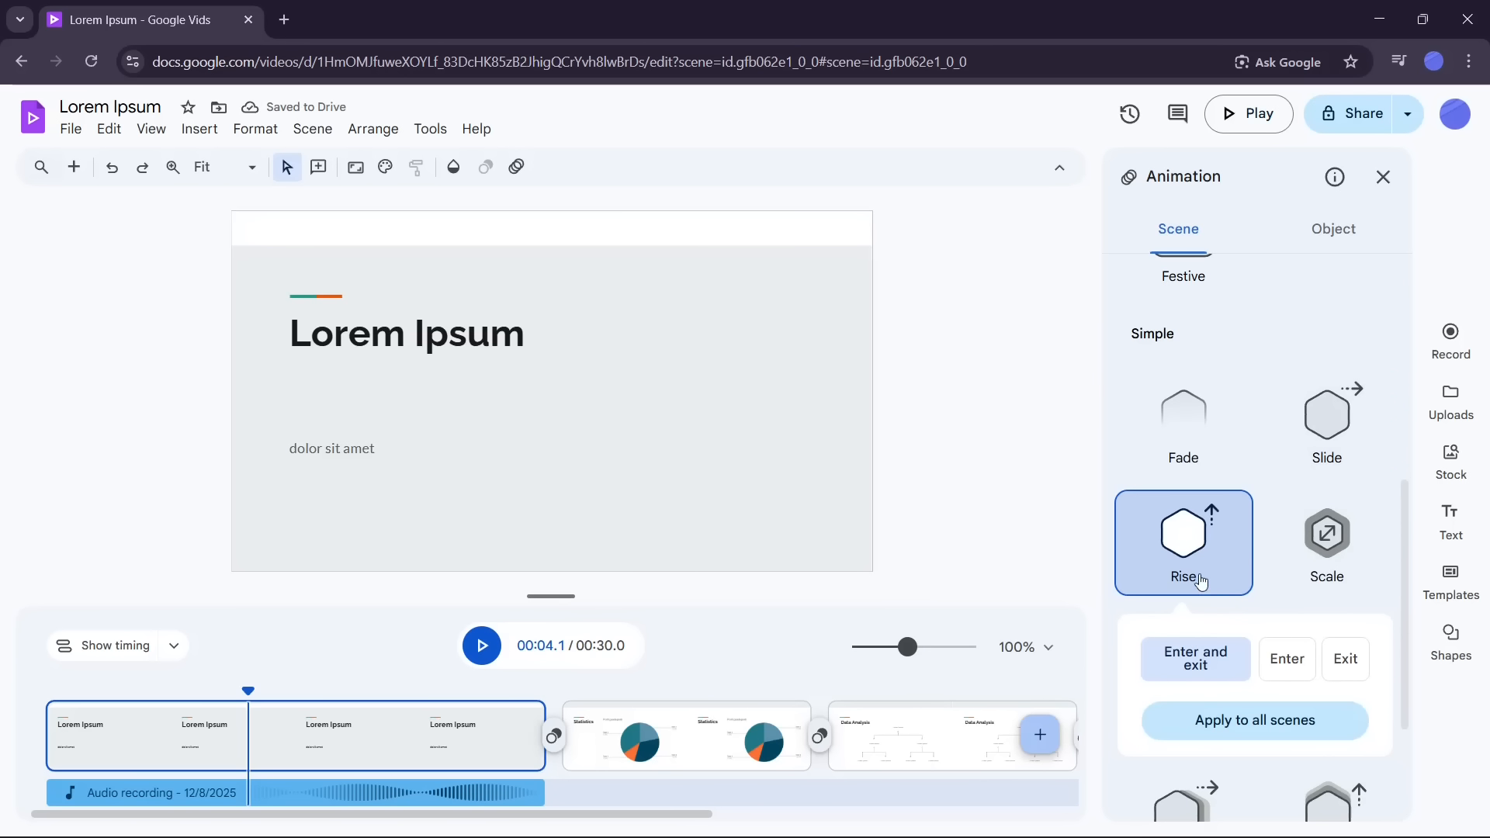
# Step: Apply the Classic mood to scene 1 after trying the Scale, Elastic slide, Toaster, Pop and Stomp animations
pyautogui.click(1334, 549)
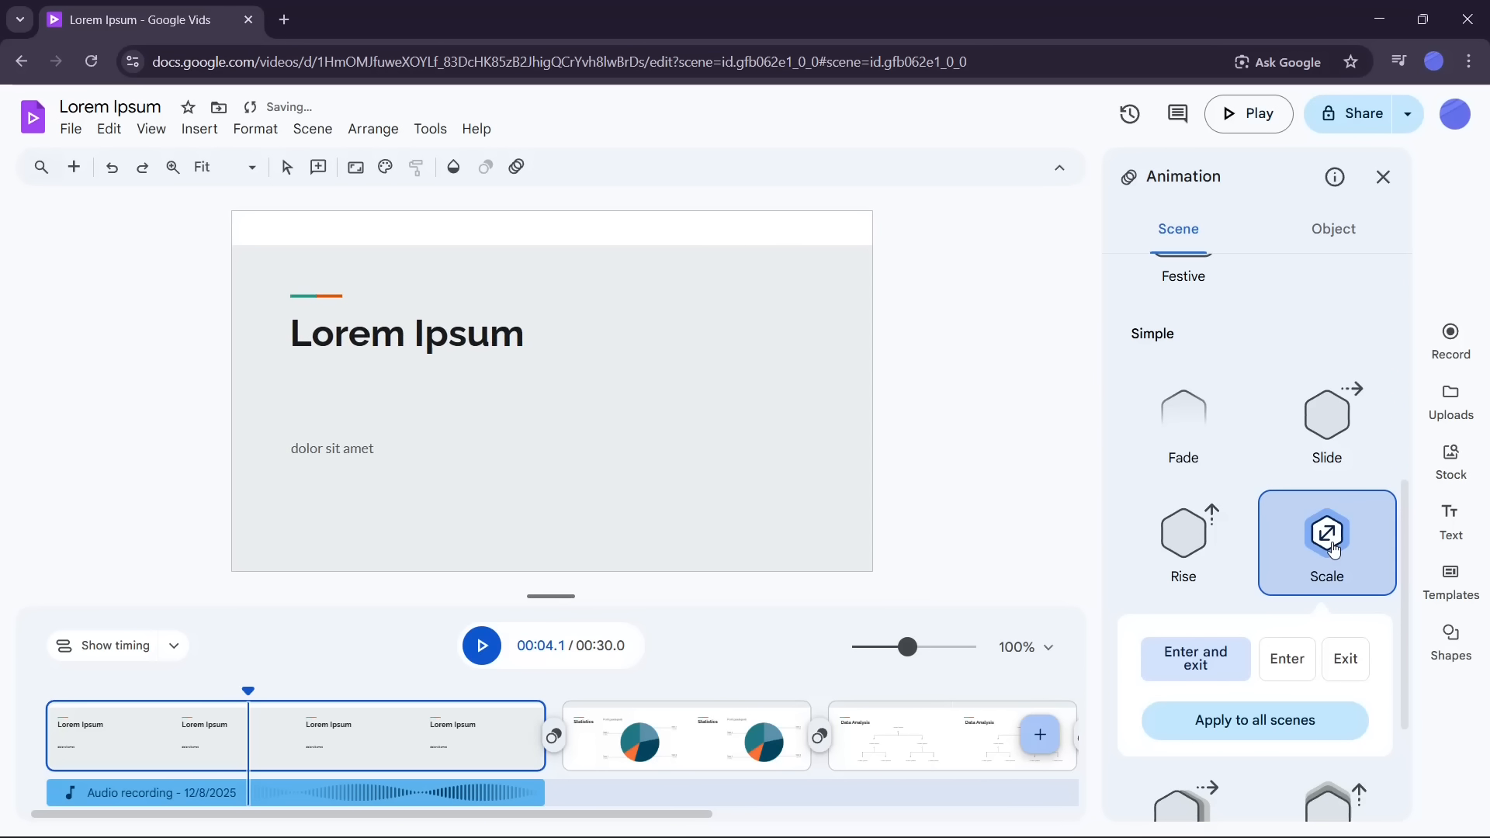
pyautogui.scroll(-3, 1334, 549)
pyautogui.click(1197, 623)
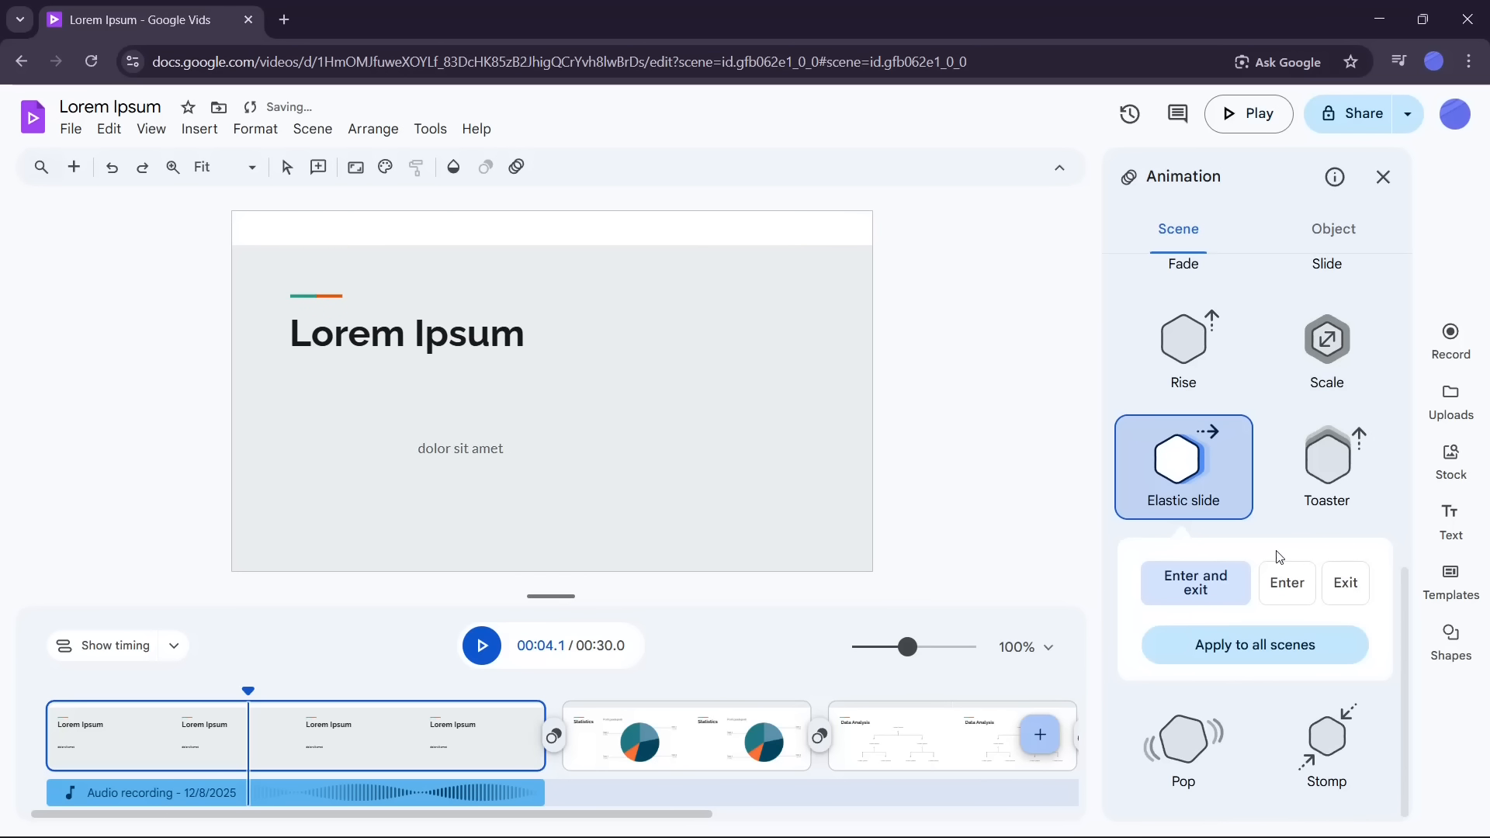
pyautogui.click(1334, 474)
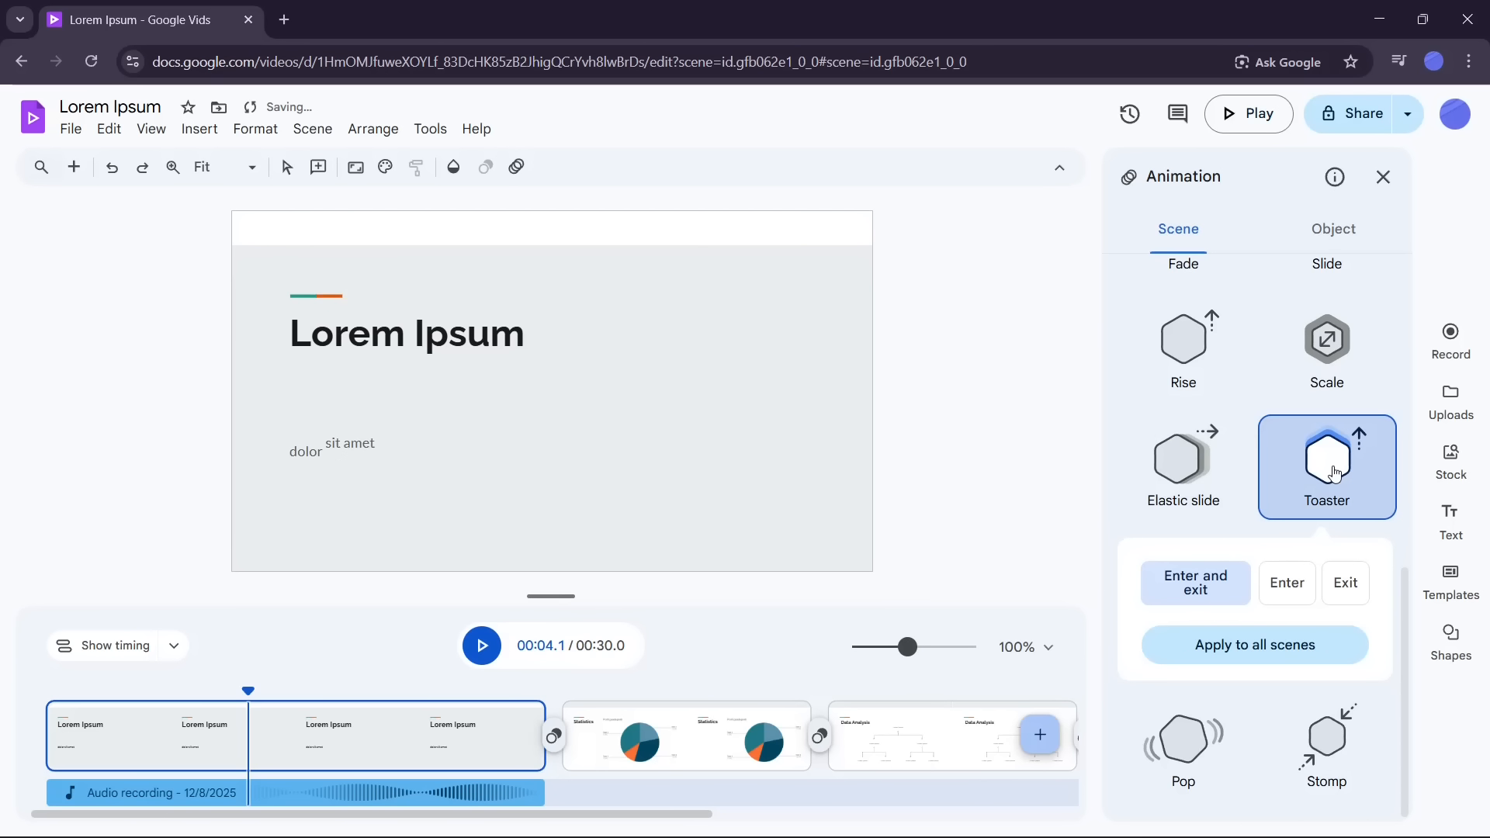
pyautogui.click(1186, 741)
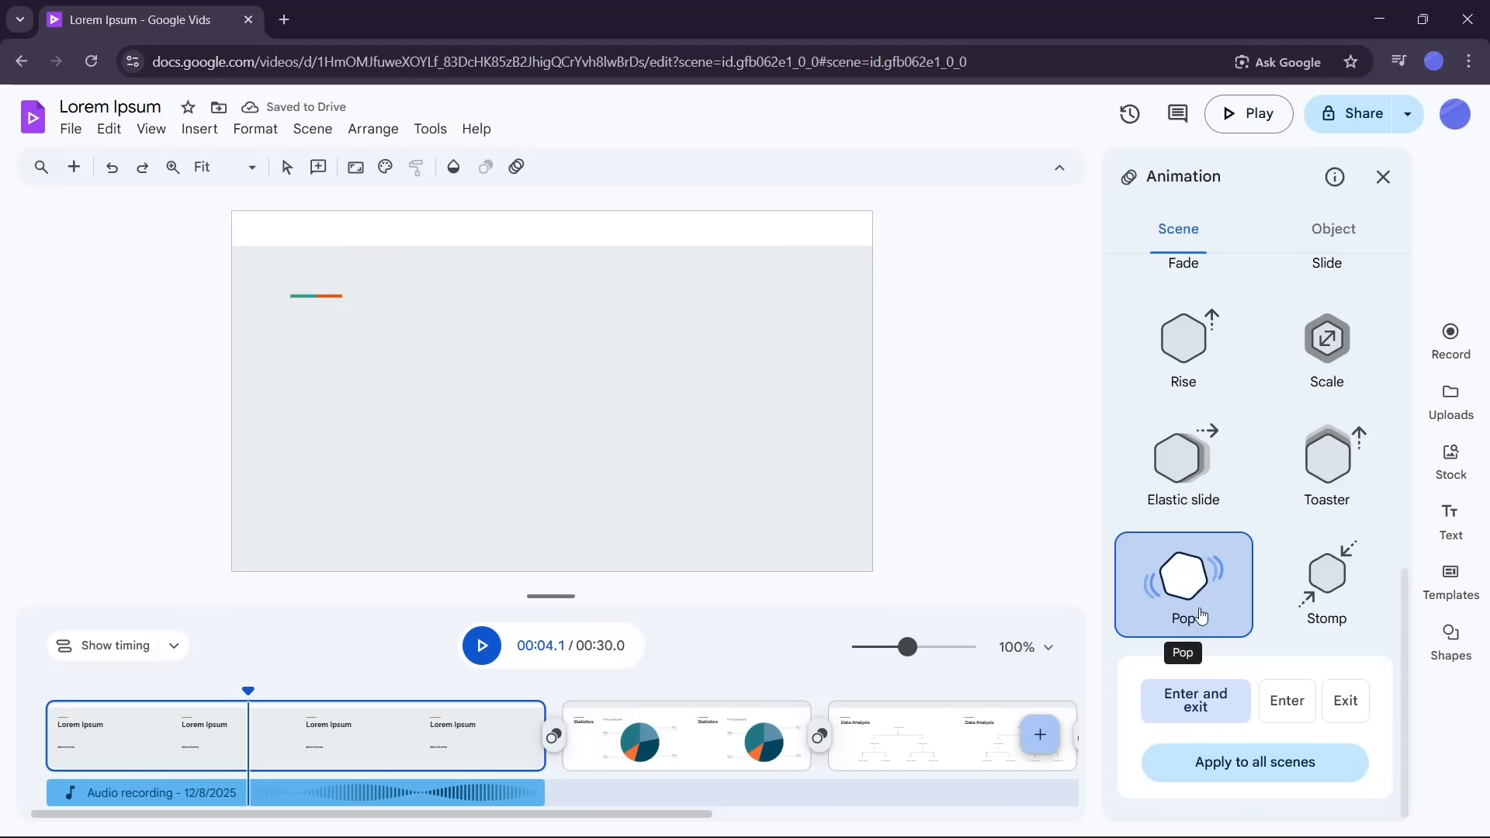
pyautogui.click(1333, 587)
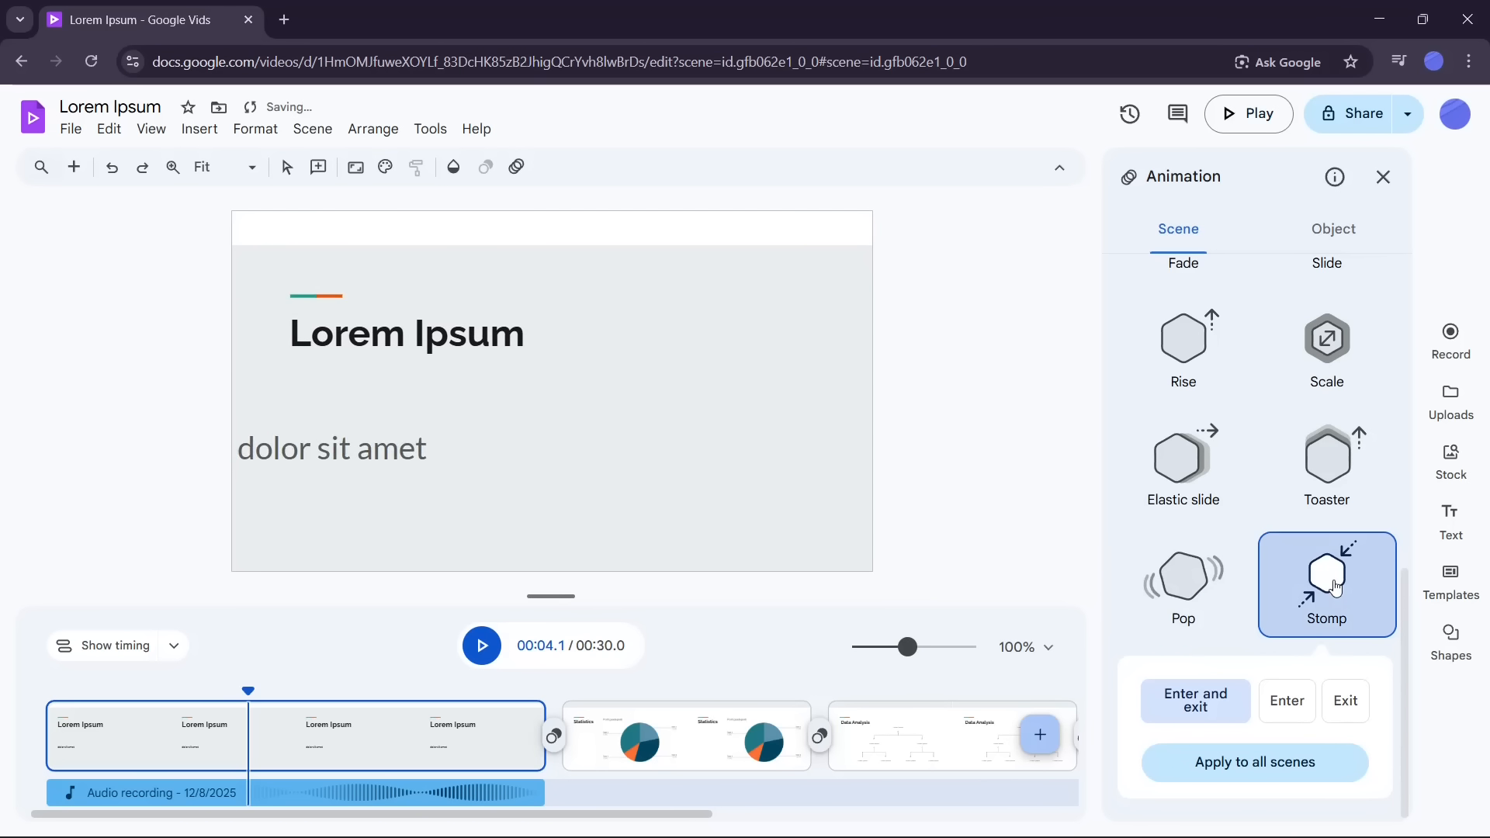
pyautogui.scroll(9, 1288, 466)
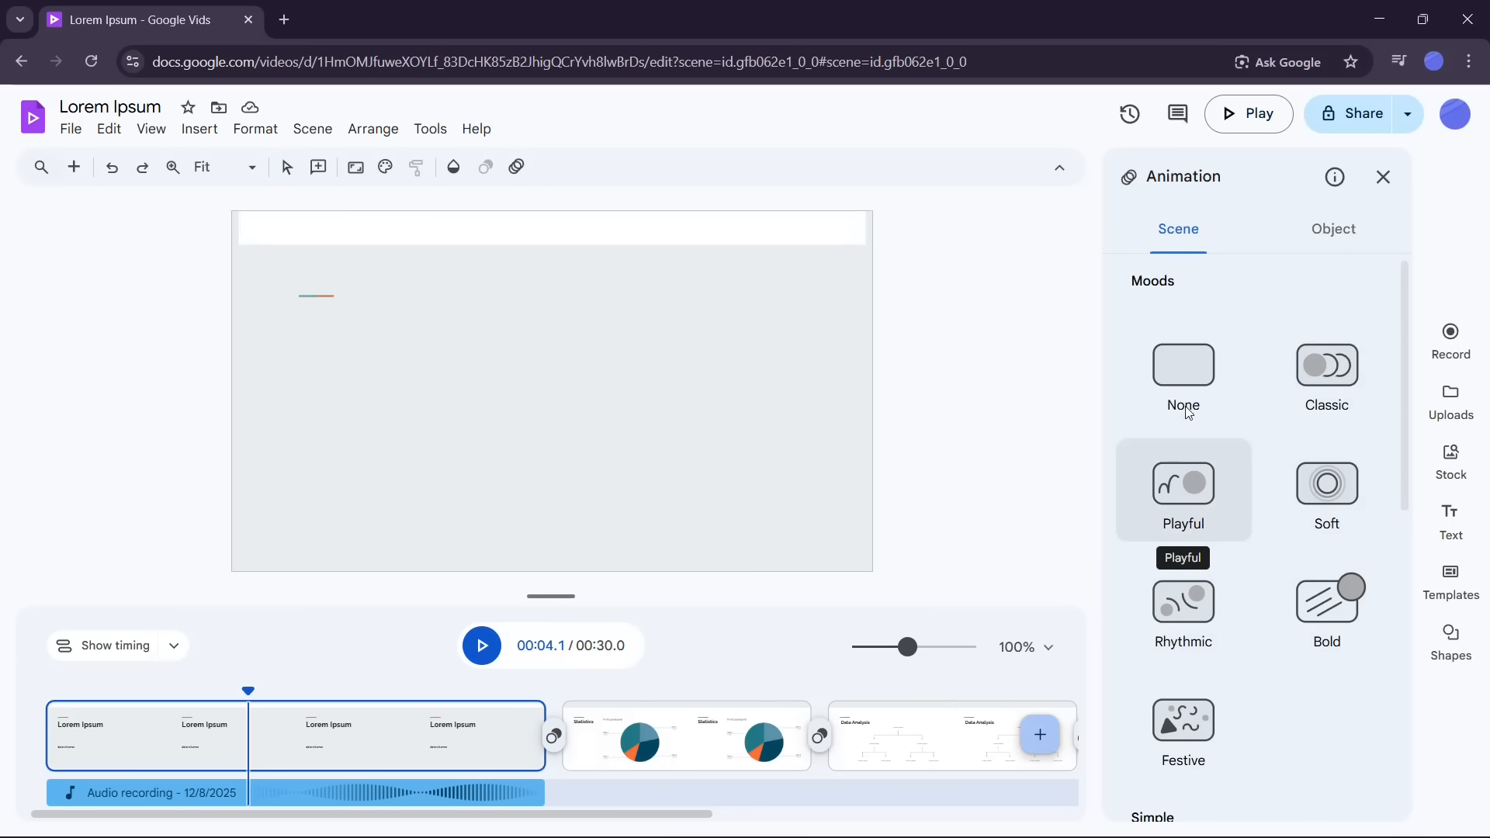
pyautogui.click(1303, 386)
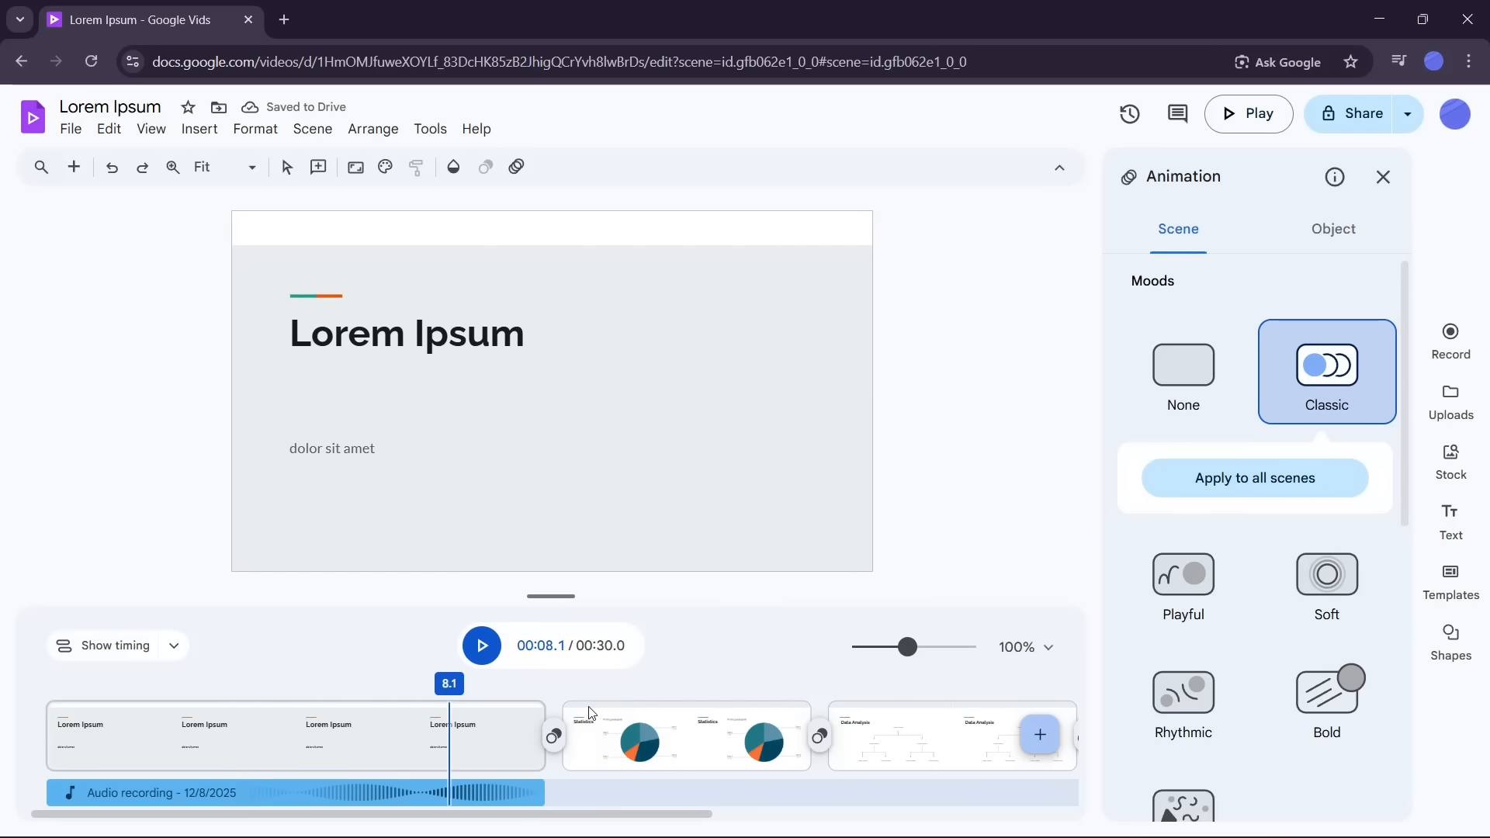
# Step: Apply the Playful animation mood to the Statistics scene
pyautogui.click(635, 741)
pyautogui.click(680, 749)
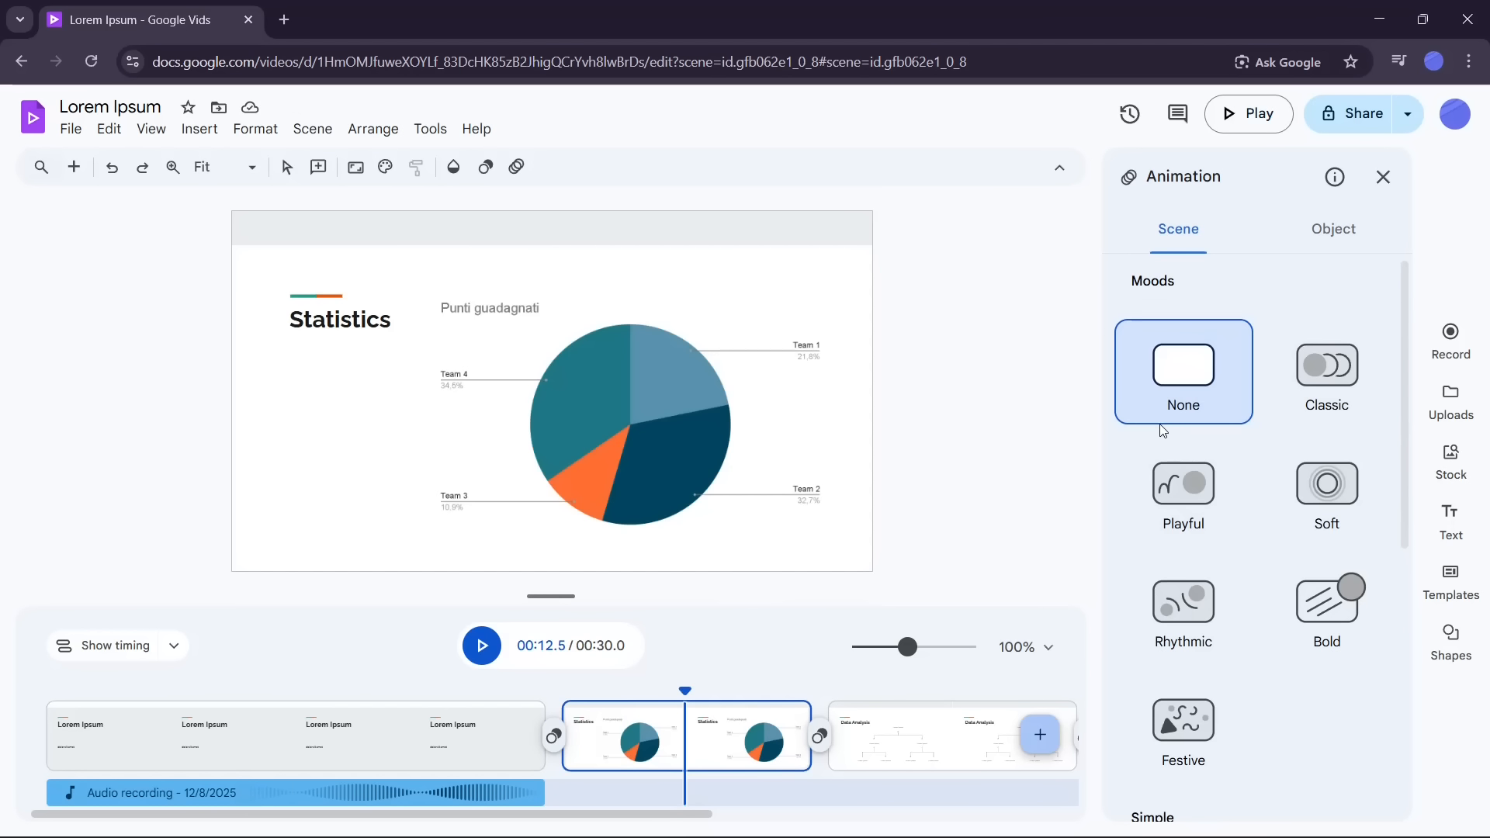
pyautogui.click(1190, 532)
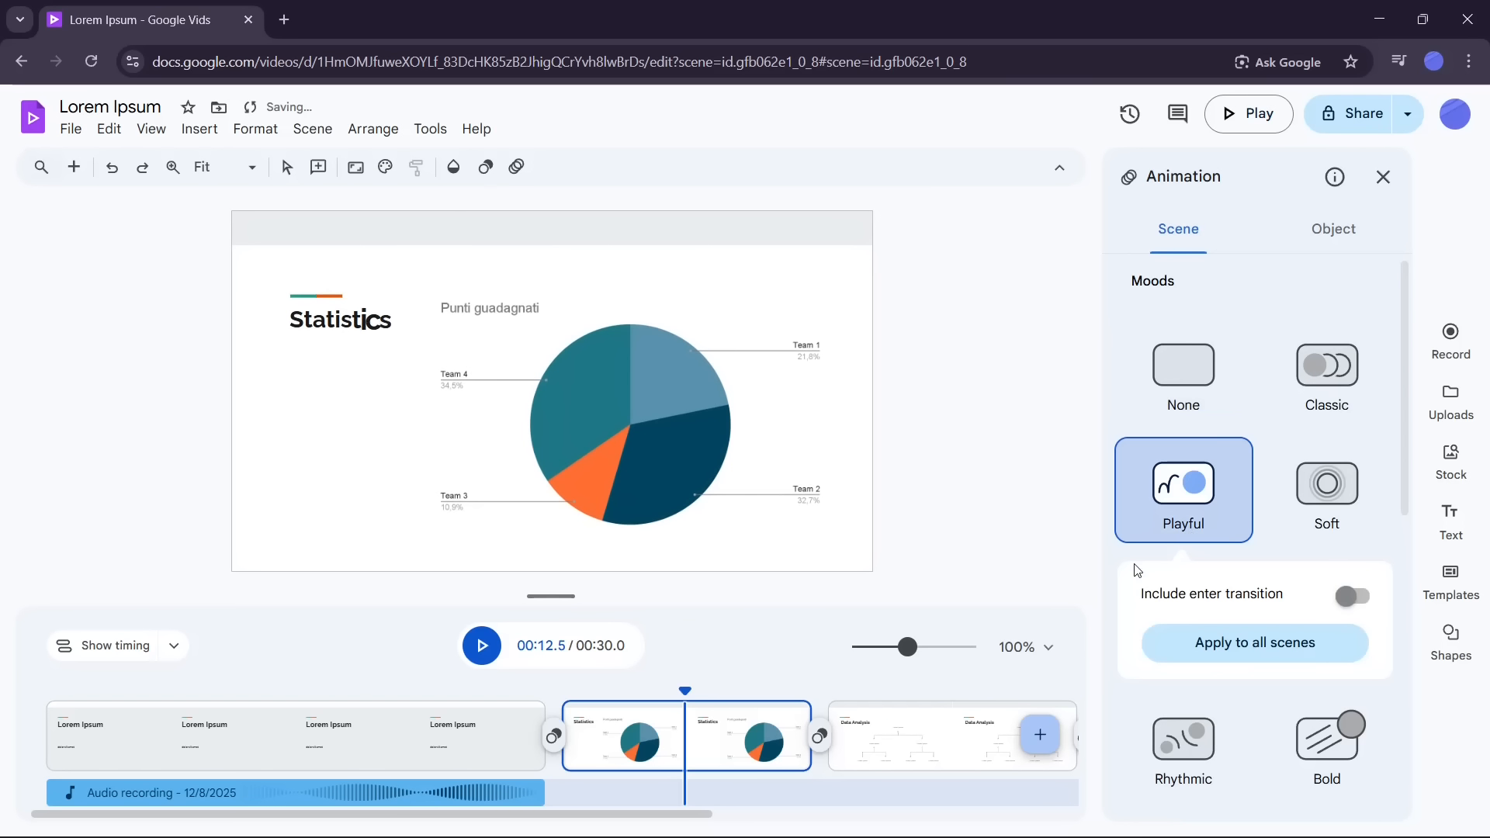
# Step: Apply the Rhythmic animation mood to the Data Analysis scene
pyautogui.click(925, 745)
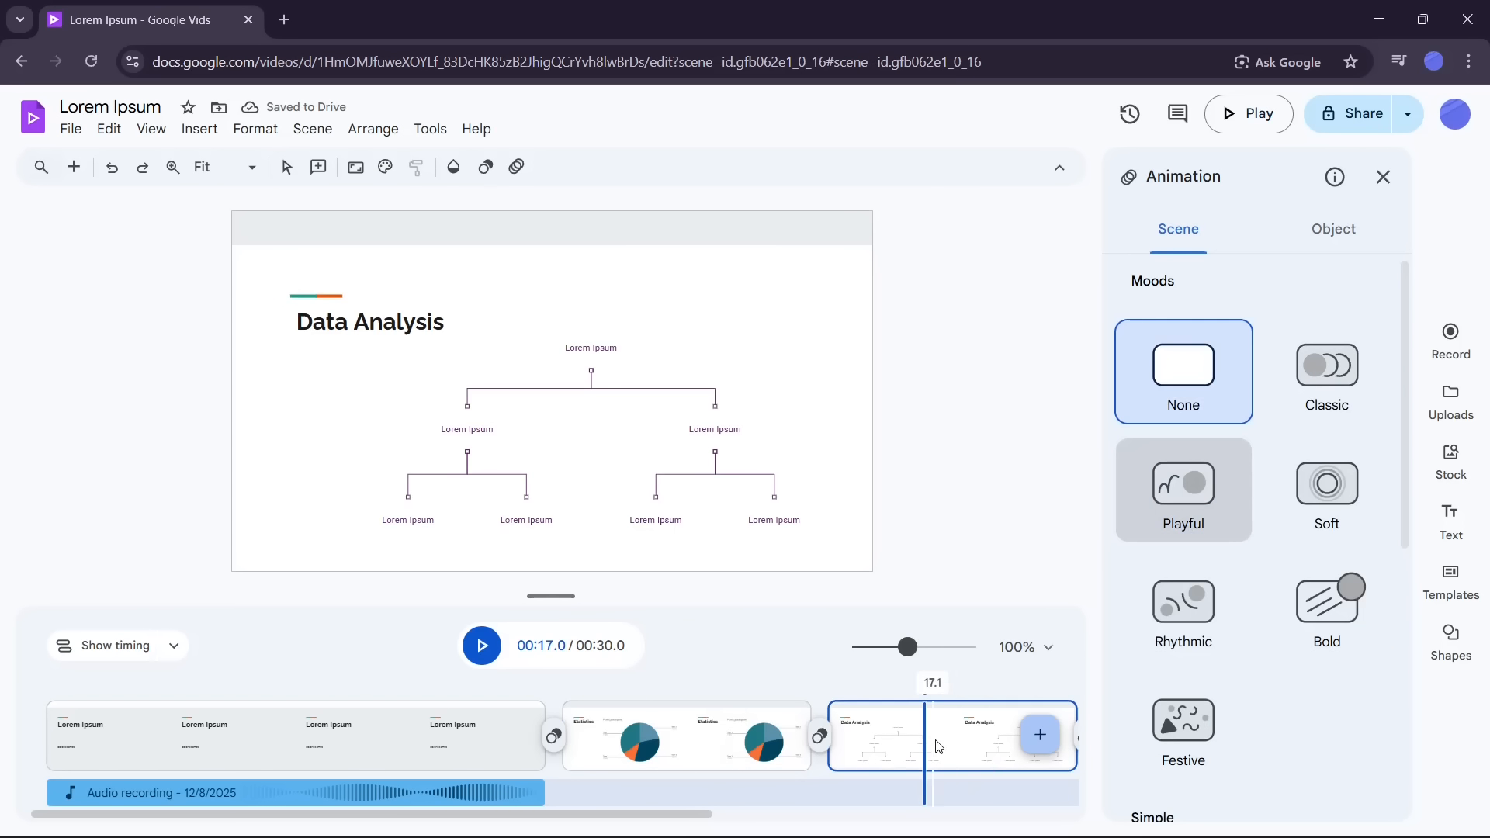
pyautogui.click(1183, 605)
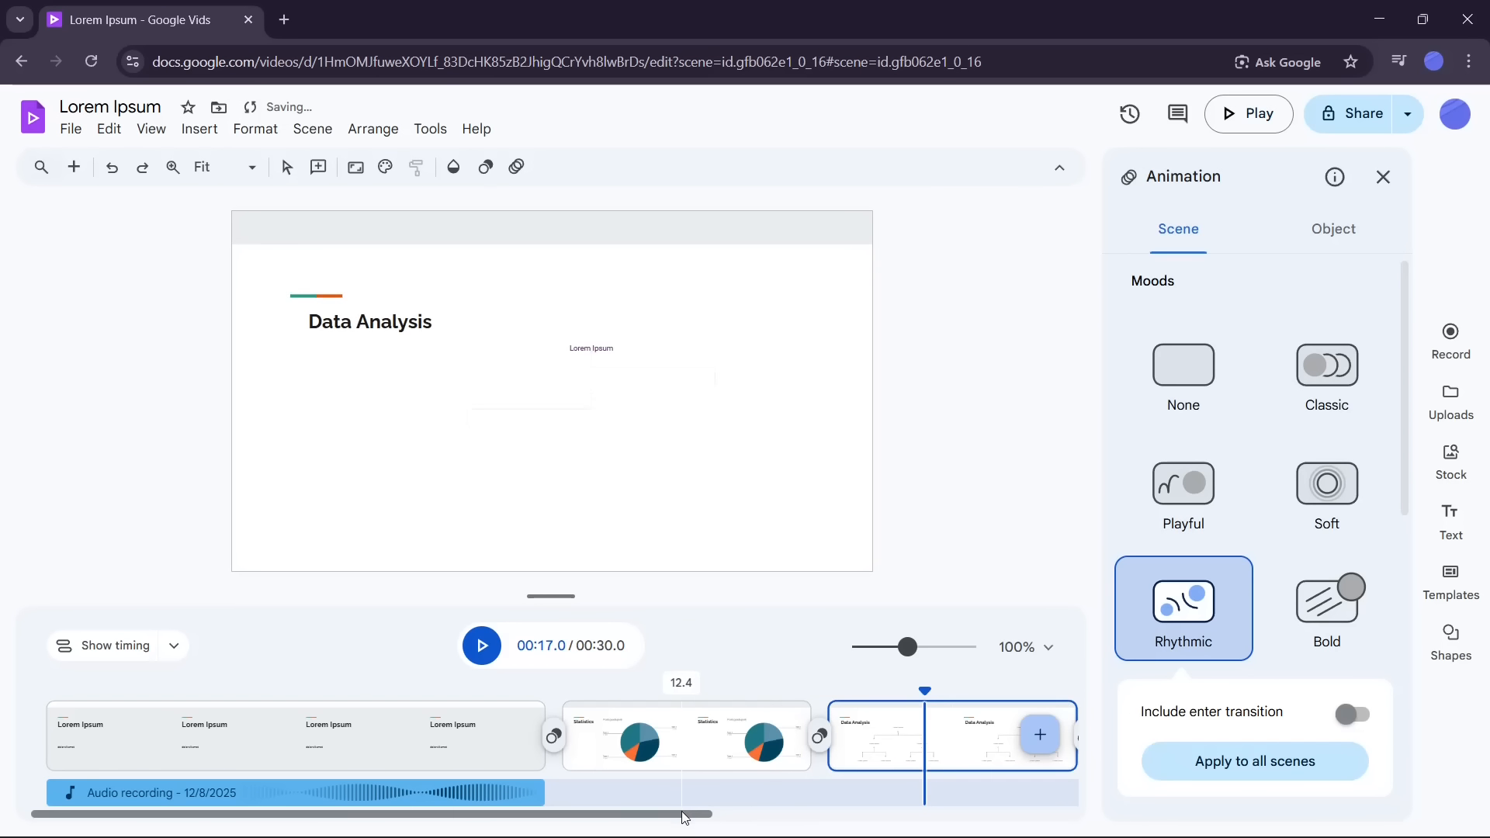
# Step: Apply the Festive animation mood to the Pictures scene
pyautogui.moveTo(697, 815); pyautogui.dragTo(827, 831)
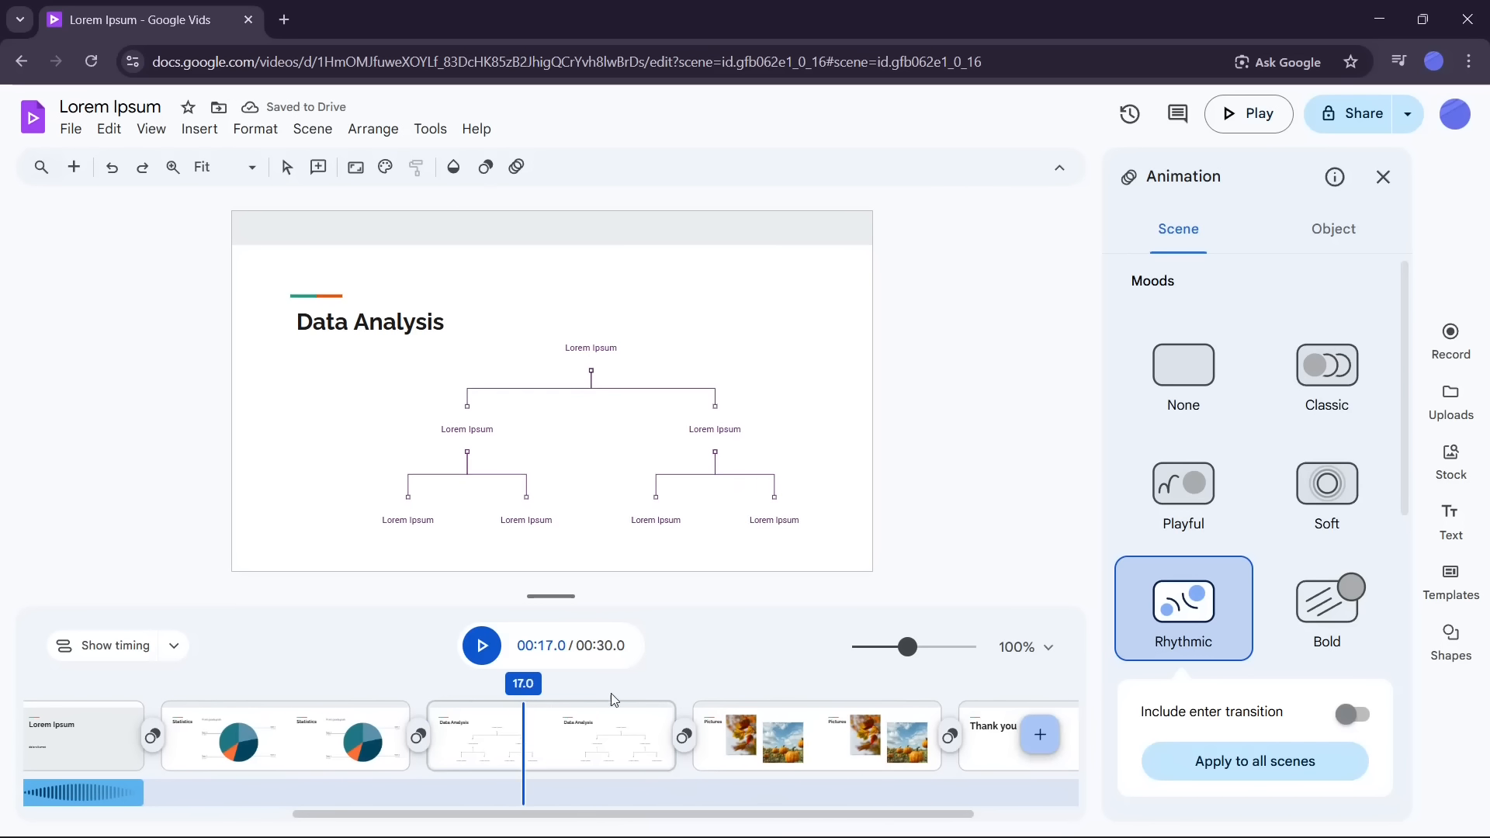
pyautogui.click(858, 711)
pyautogui.click(1184, 726)
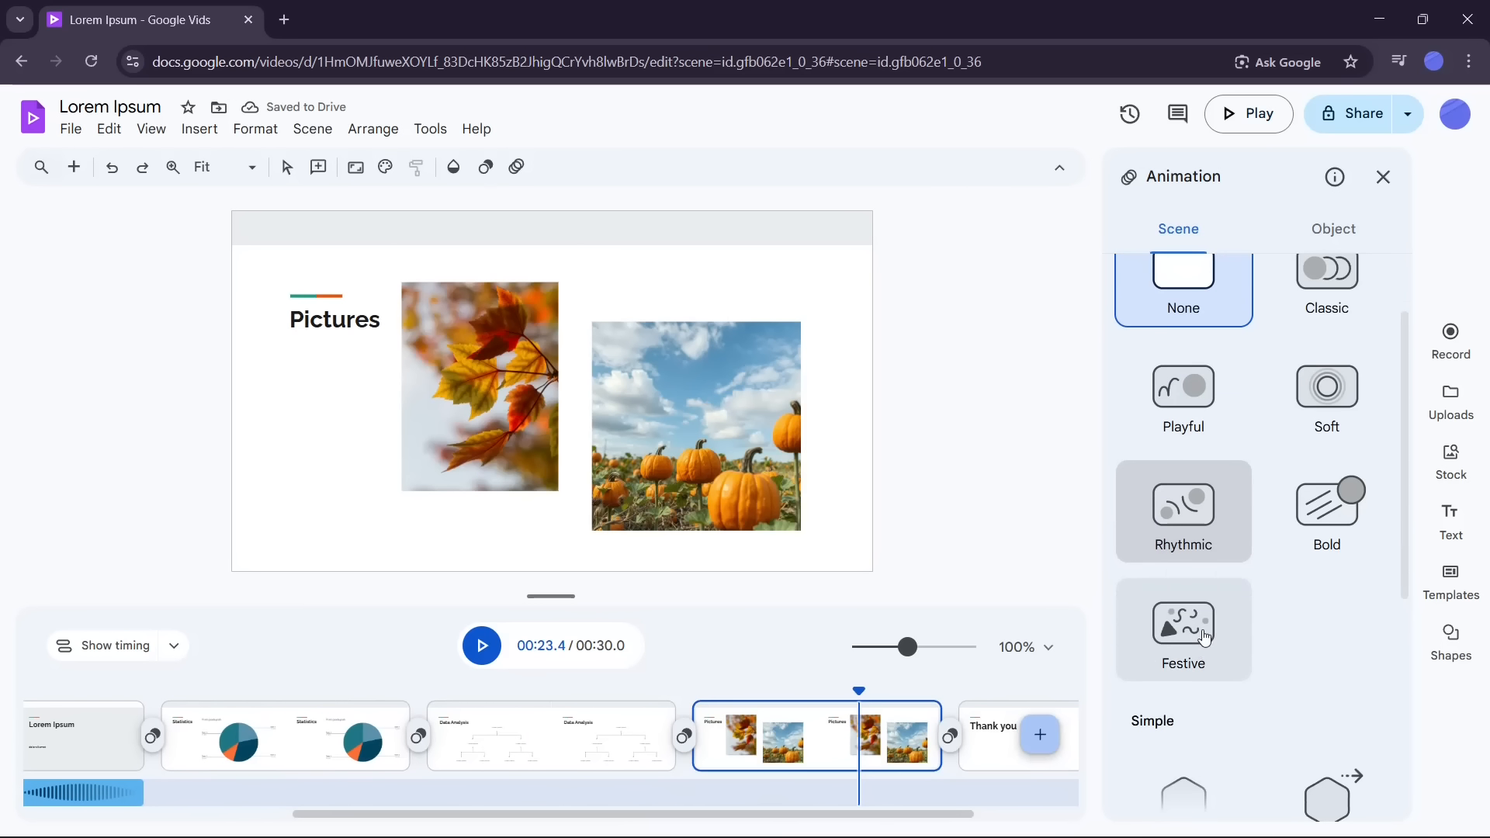
# Step: Apply the Rise simple animation to the Thank you scene
pyautogui.moveTo(718, 812); pyautogui.dragTo(816, 813)
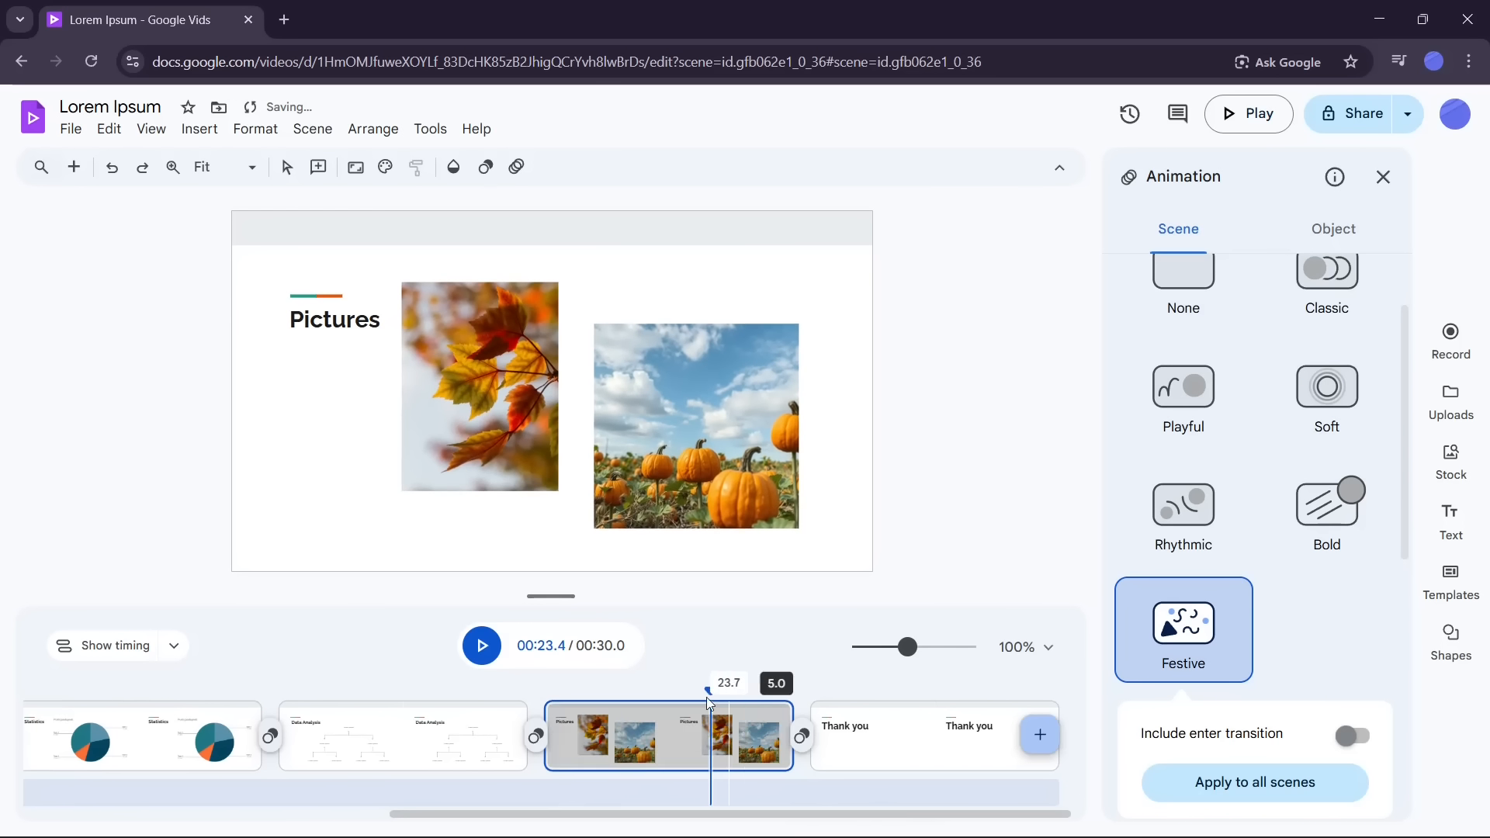
pyautogui.moveTo(710, 688); pyautogui.dragTo(897, 691)
pyautogui.click(961, 741)
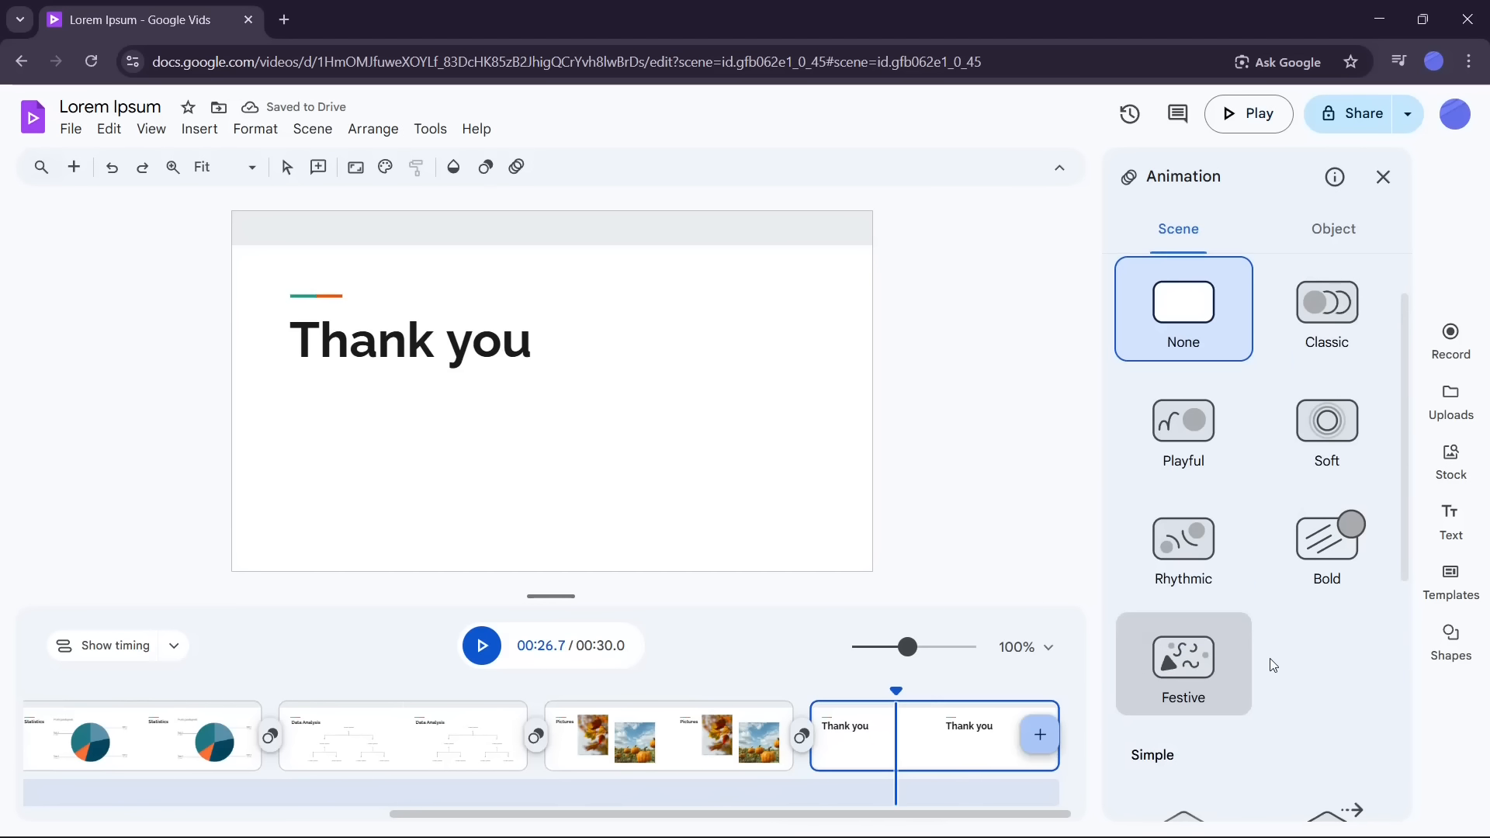
pyautogui.scroll(-2, 1280, 658)
pyautogui.scroll(-2, 1302, 652)
pyautogui.click(1187, 644)
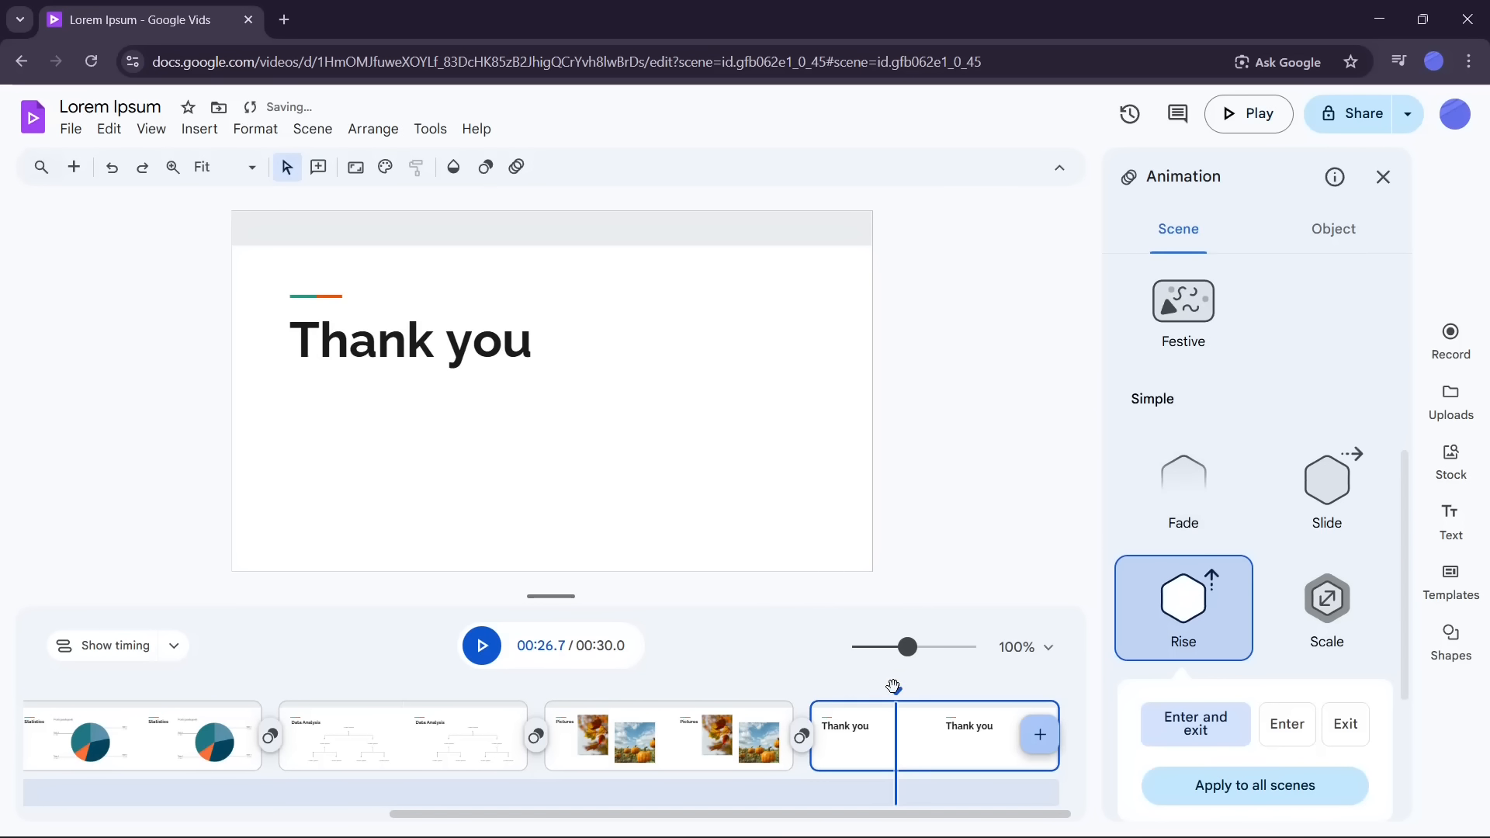
# Step: Play back the whole video from the start to review the scene animations
pyautogui.moveTo(896, 693); pyautogui.dragTo(4, 730)
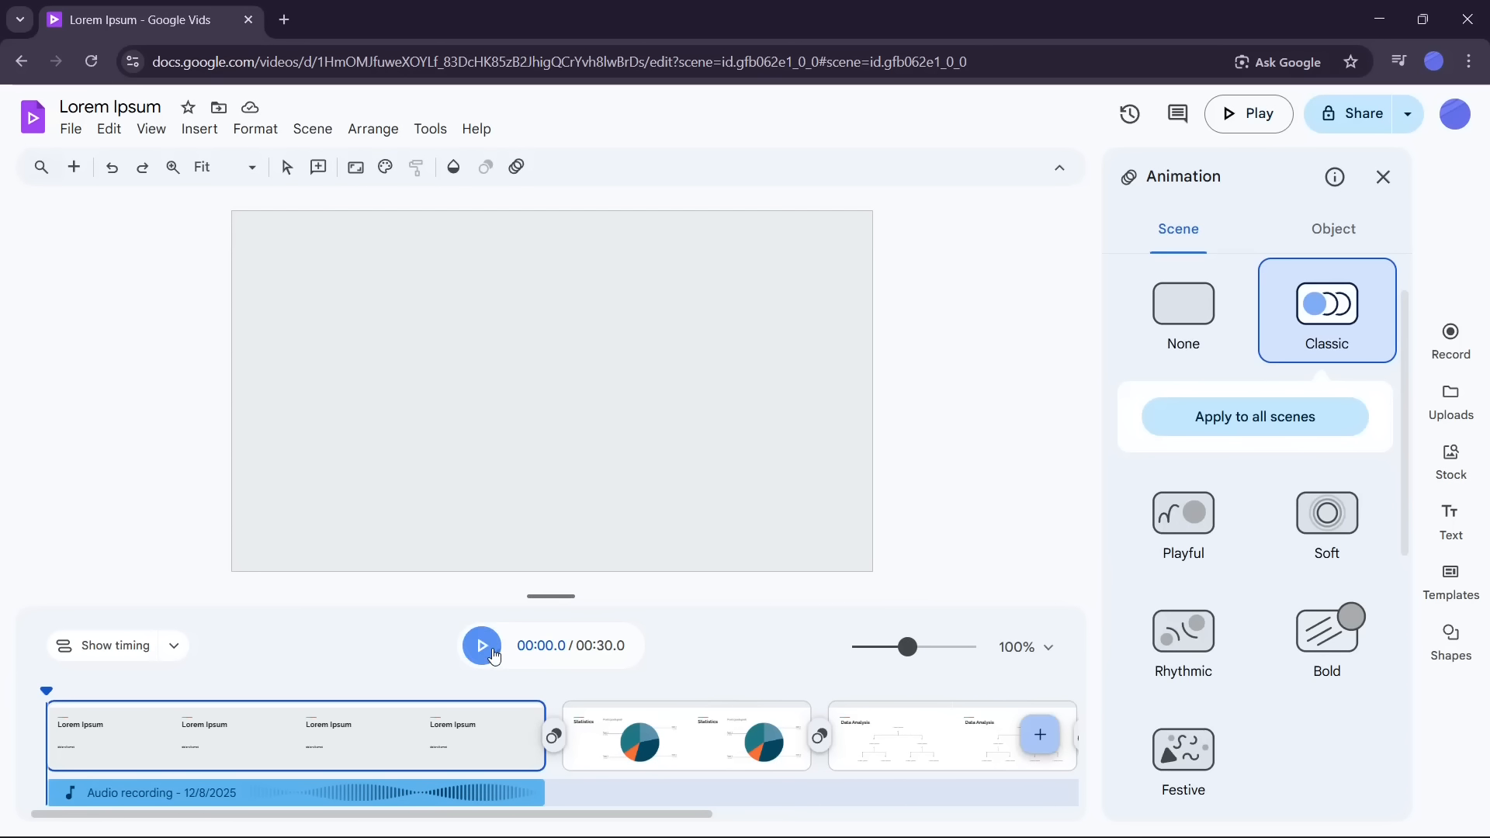
pyautogui.click(482, 647)
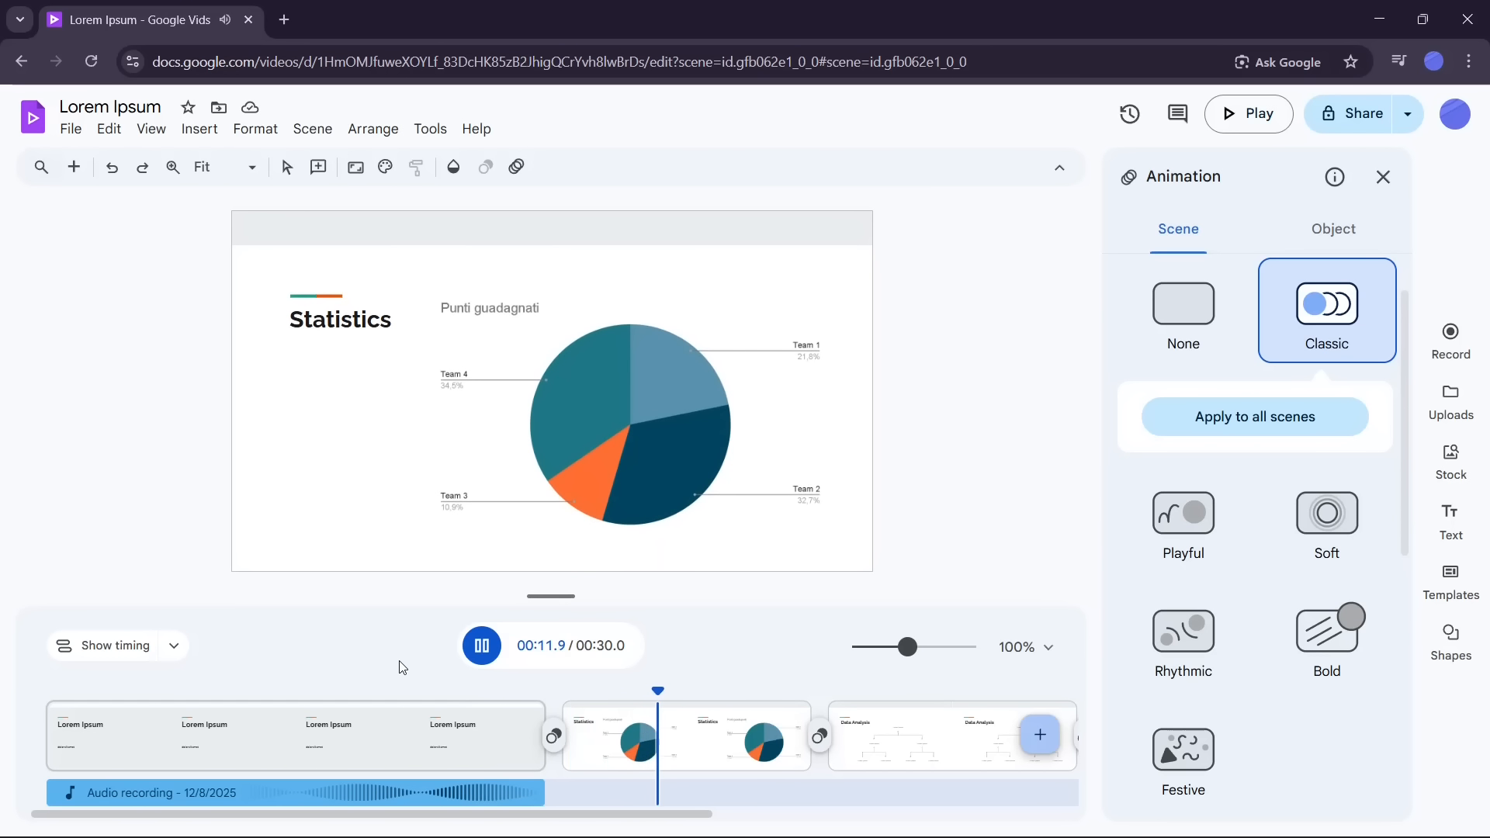
pyautogui.moveTo(644, 815); pyautogui.dragTo(953, 837)
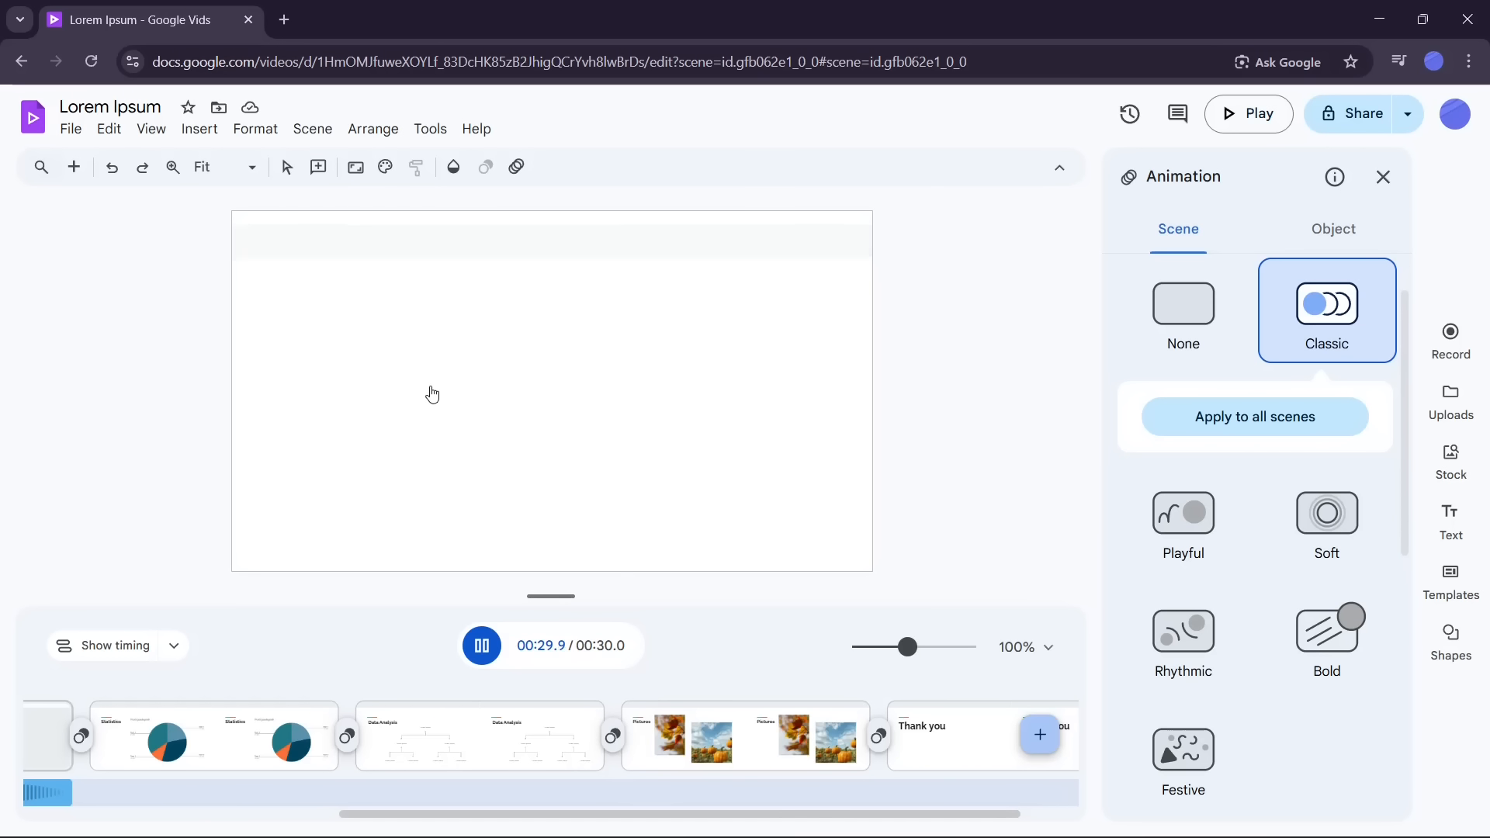
pyautogui.moveTo(947, 815); pyautogui.dragTo(1018, 817)
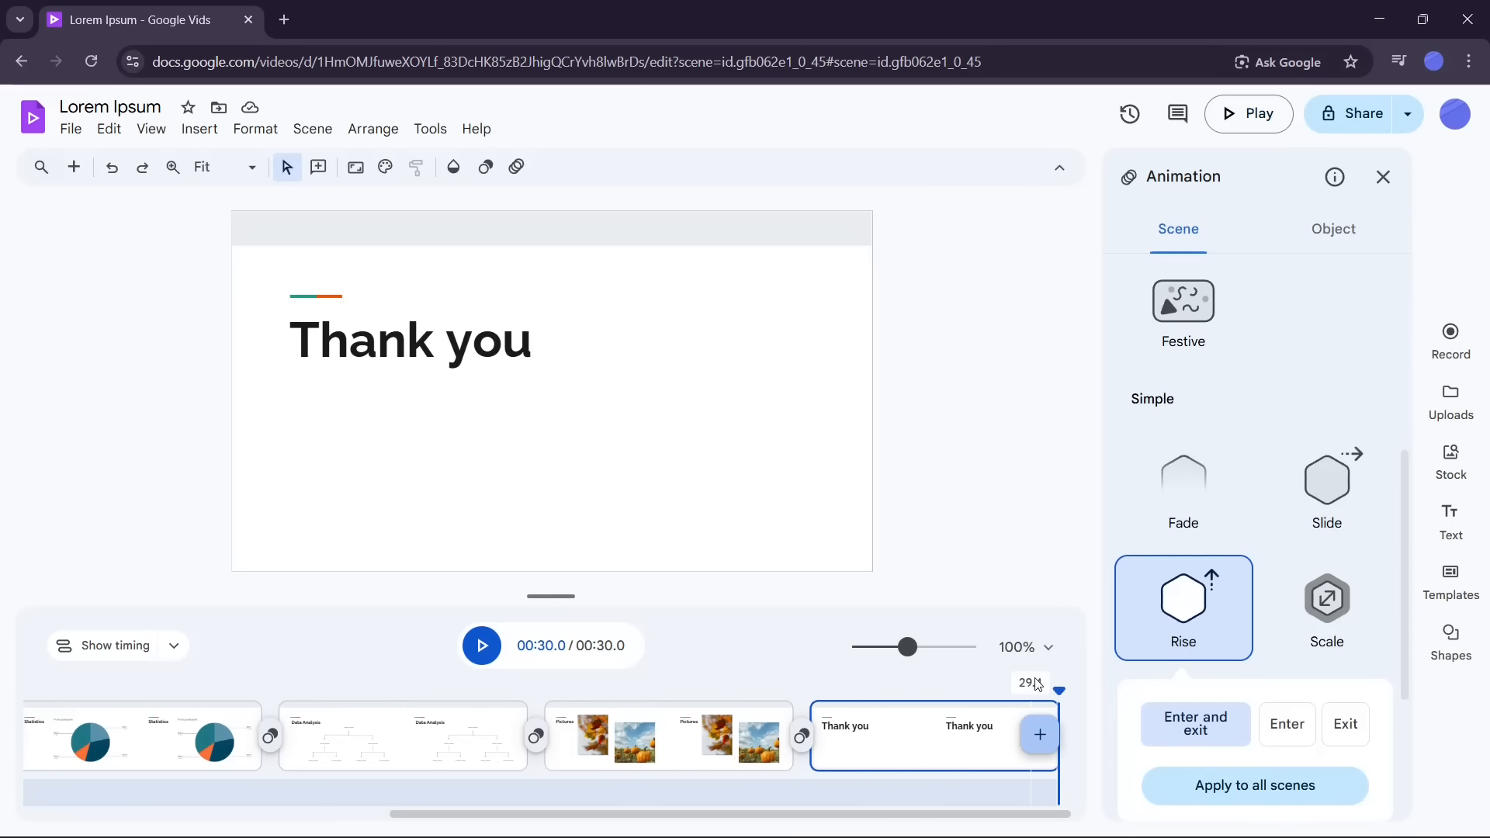
pyautogui.moveTo(1058, 690); pyautogui.dragTo(245, 752)
pyautogui.moveTo(475, 788); pyautogui.dragTo(300, 751)
pyautogui.moveTo(495, 765); pyautogui.dragTo(236, 737)
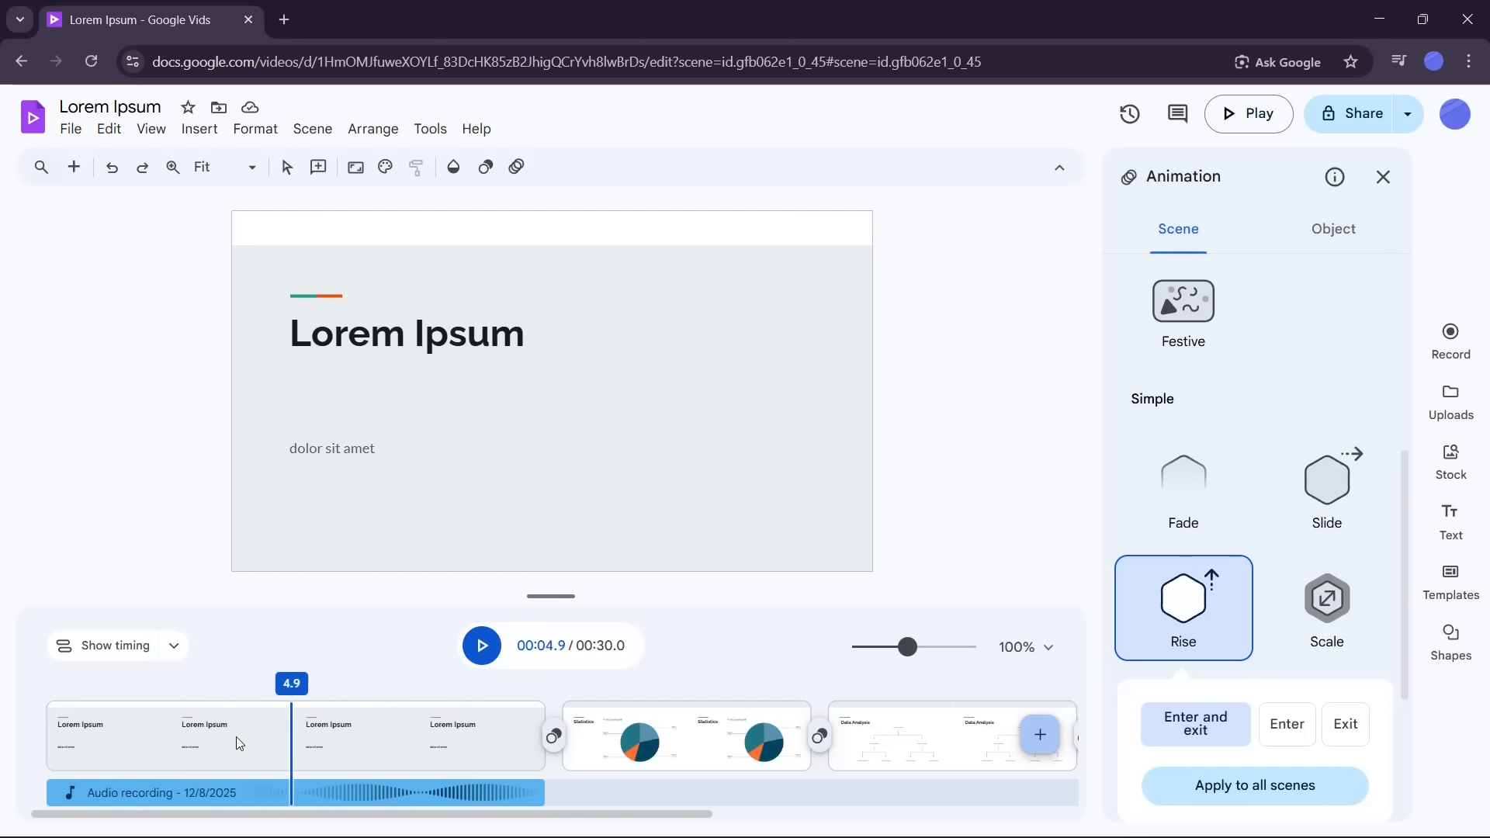
pyautogui.click(500, 764)
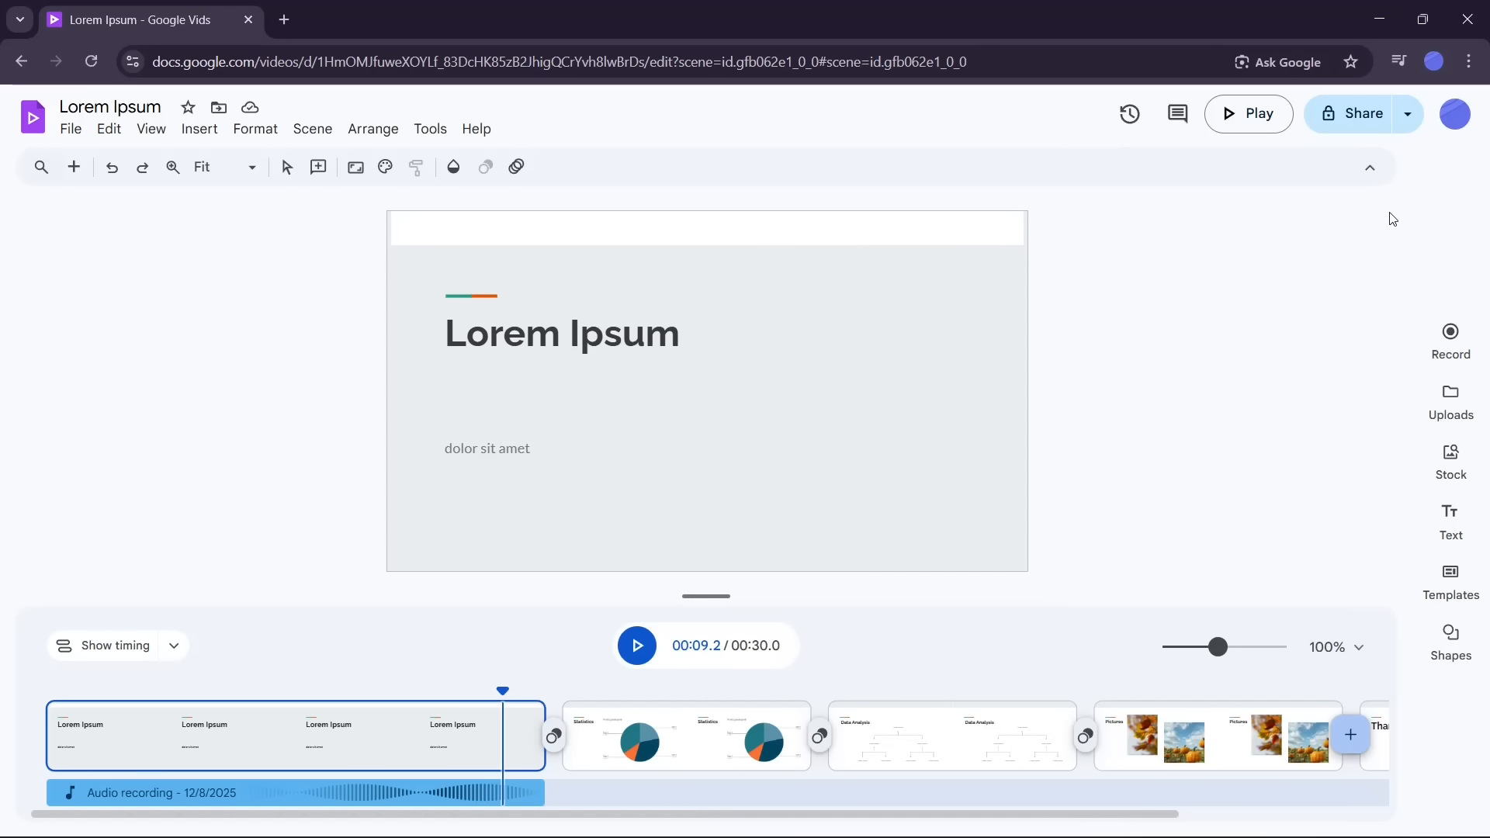
# Step: Open the Templates panel and browse the available video templates and their function filter
pyautogui.click(1465, 591)
pyautogui.scroll(-5, 1298, 536)
pyautogui.scroll(-4, 1296, 592)
pyautogui.scroll(-4, 1176, 435)
pyautogui.scroll(-11, 1265, 593)
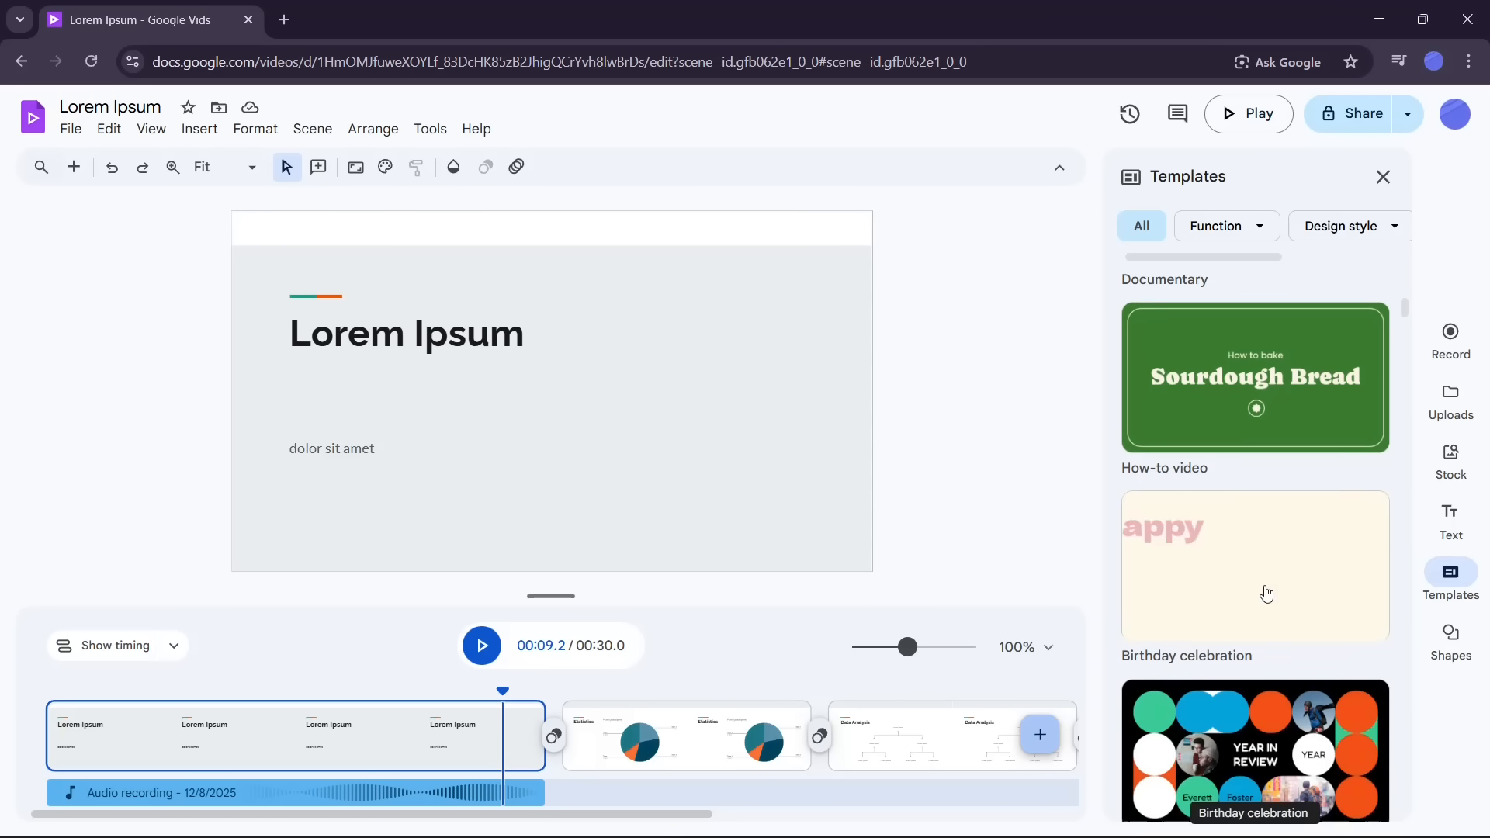
pyautogui.click(1257, 226)
pyautogui.click(1258, 229)
pyautogui.click(1384, 177)
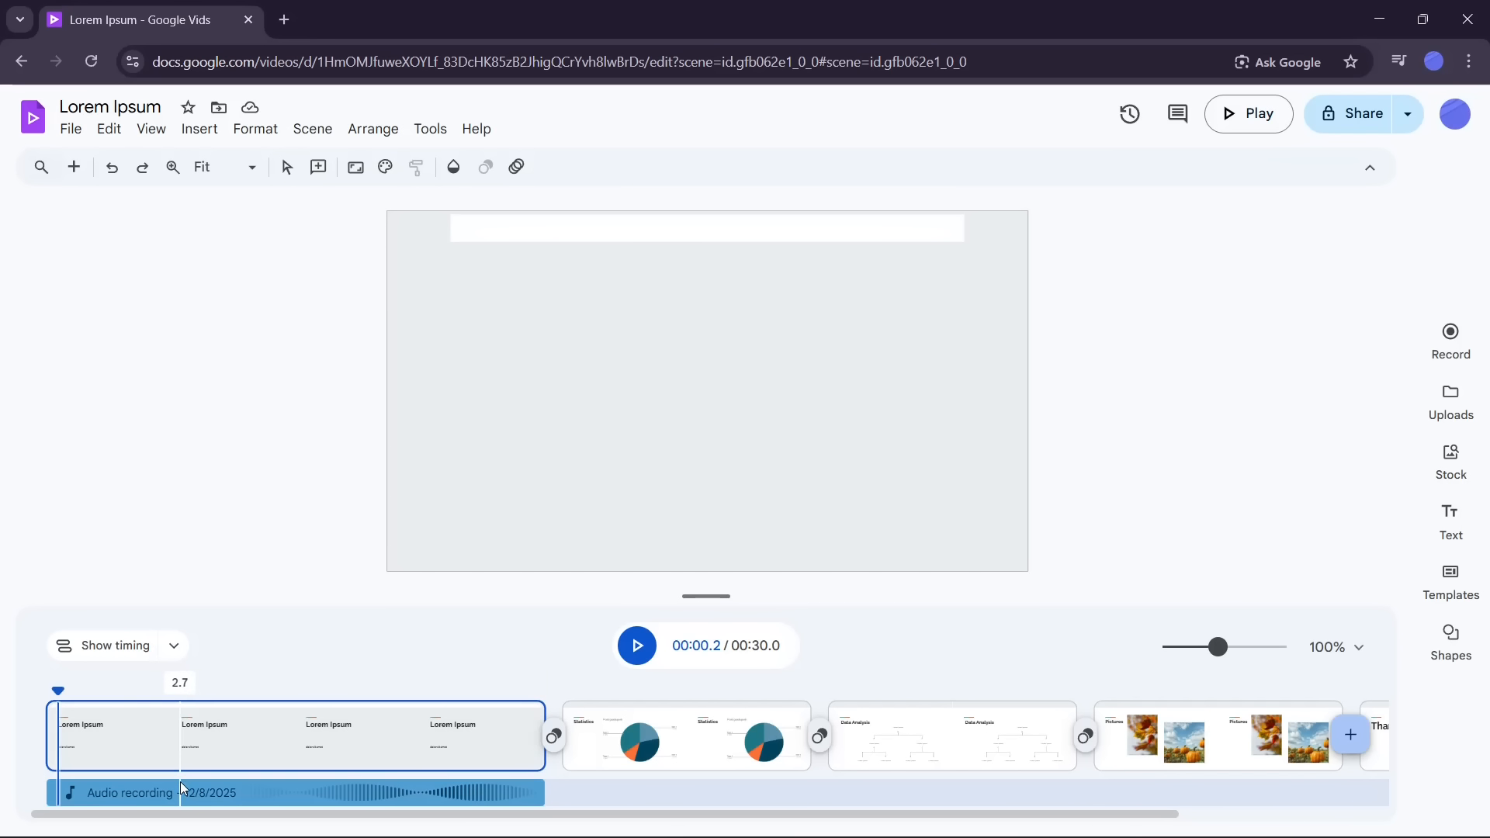
# Step: Show the timing tracks and select scene 1's text, object and rectangle layers in turn
pyautogui.click(116, 645)
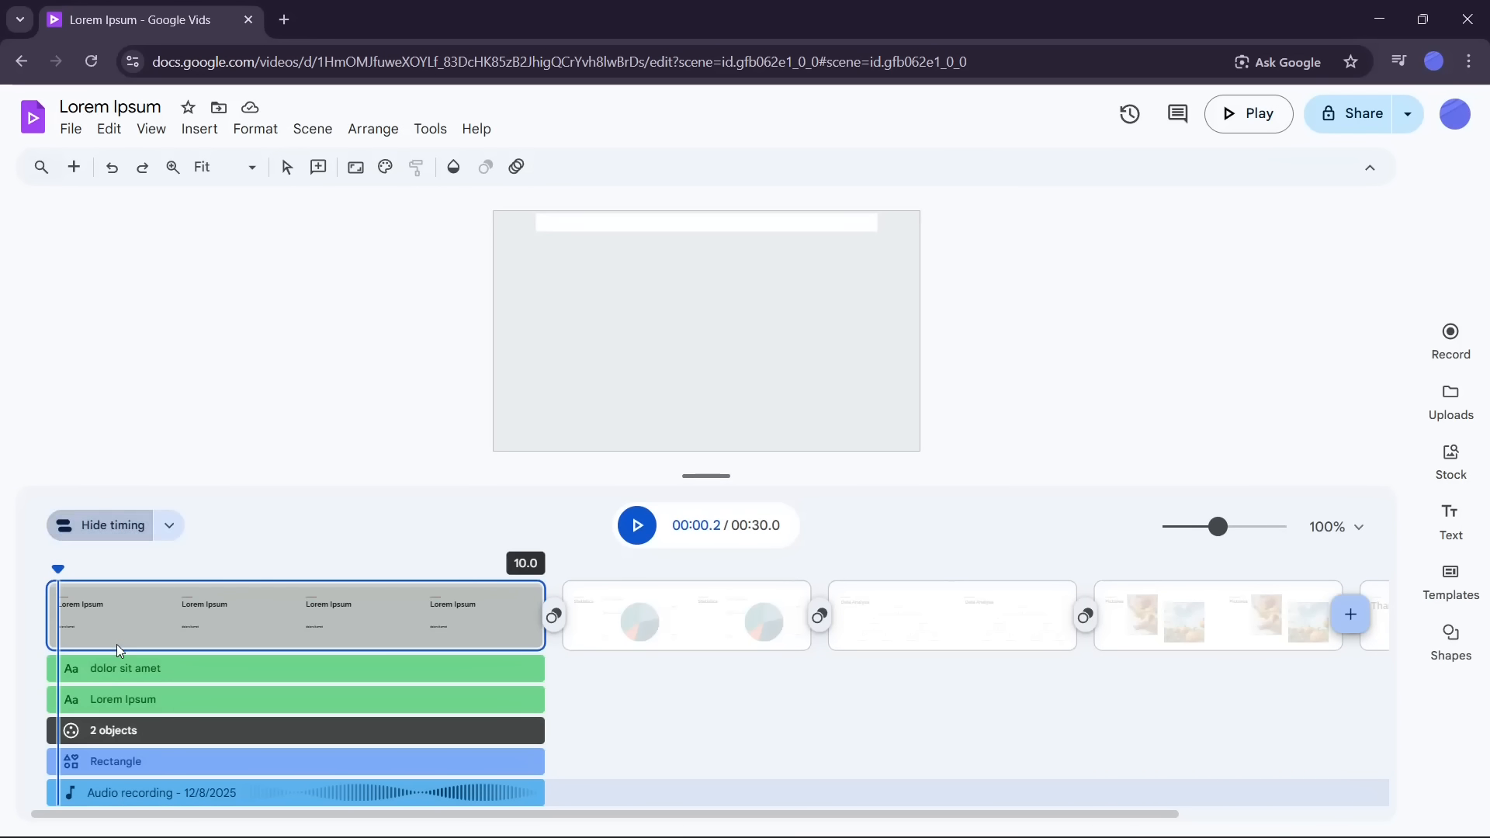
pyautogui.click(187, 666)
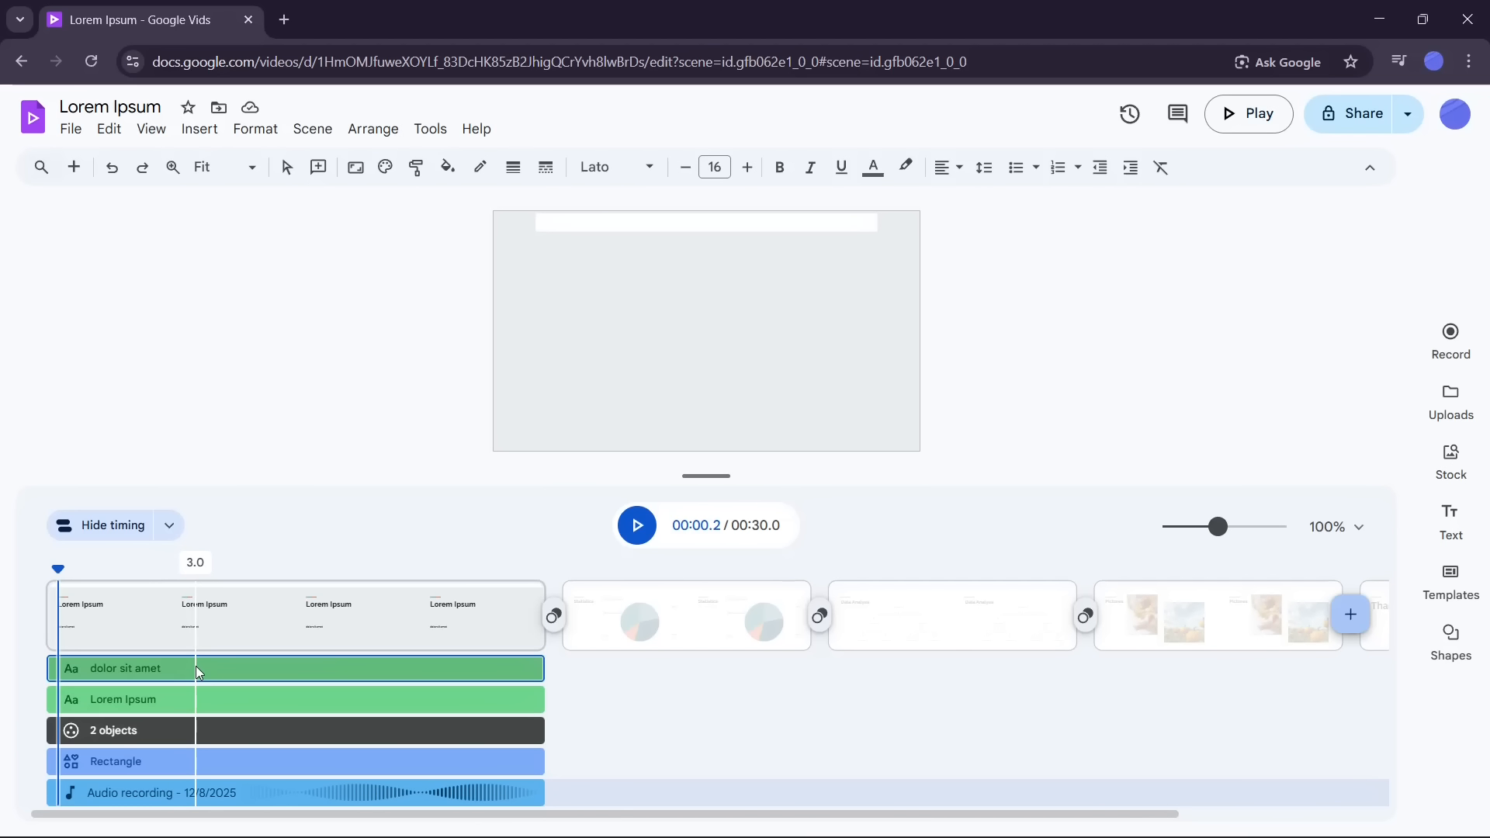
pyautogui.click(196, 700)
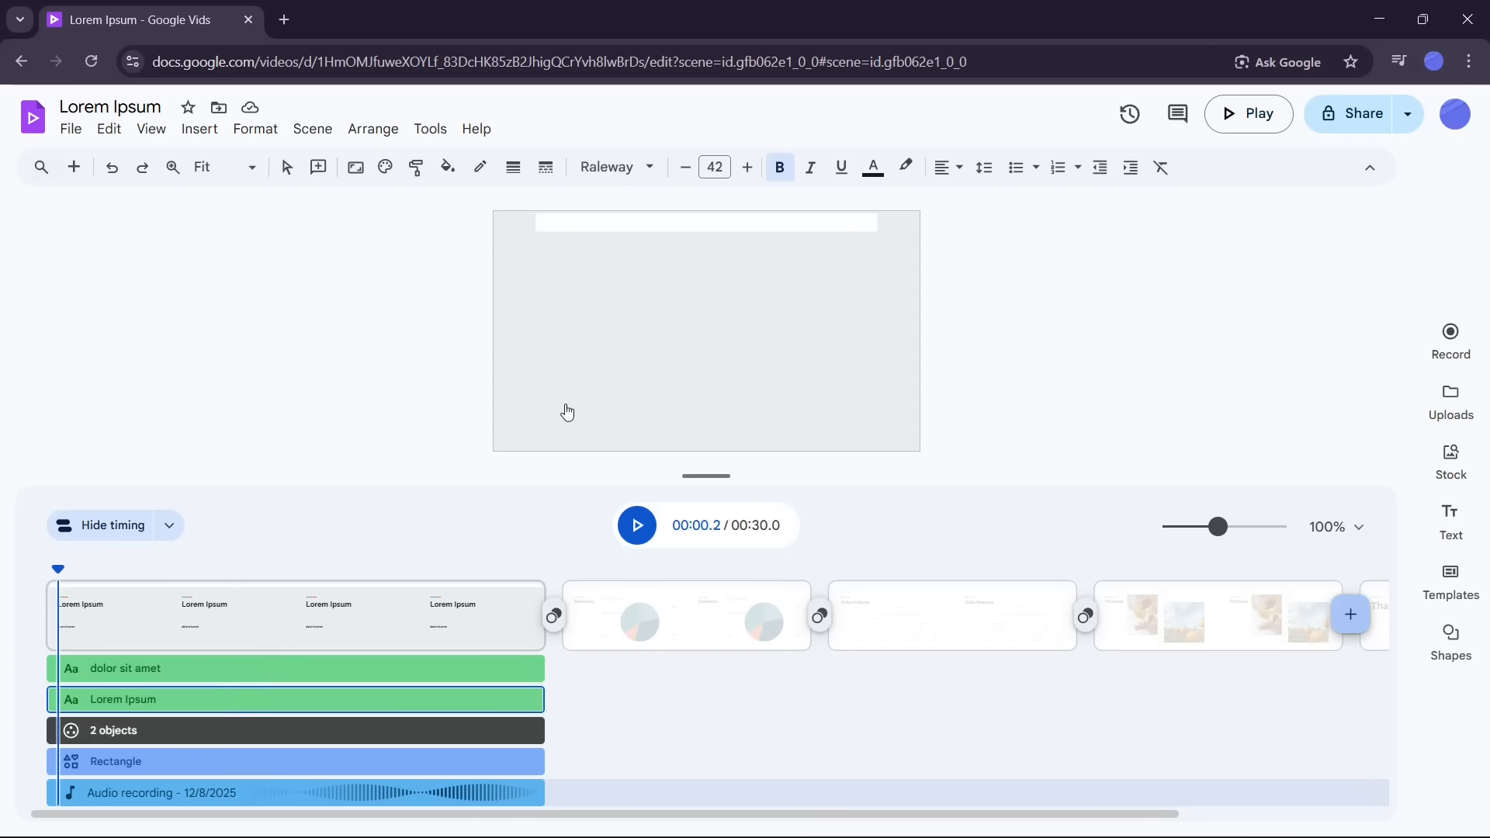
pyautogui.click(266, 734)
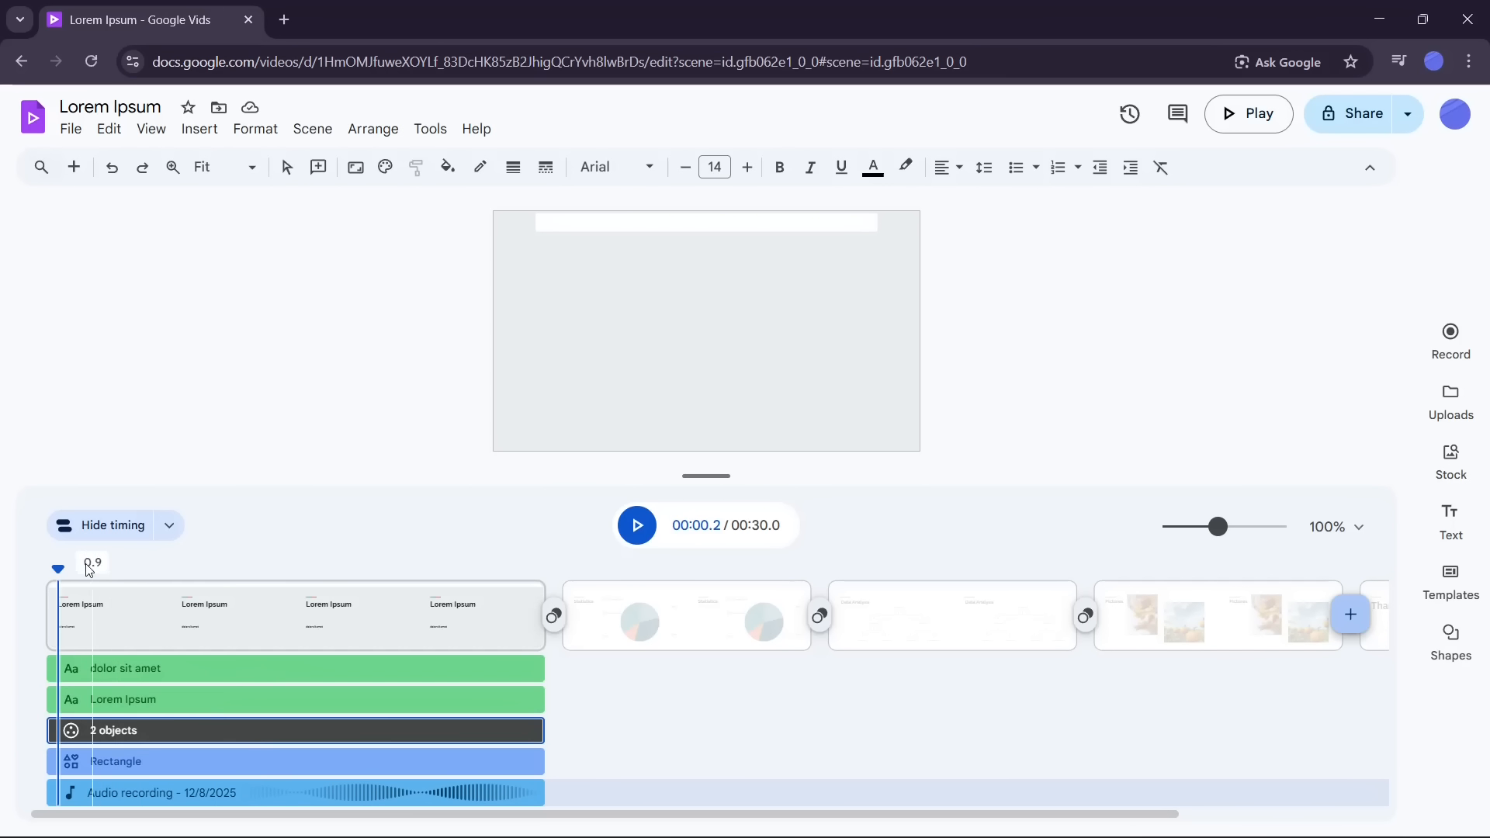
pyautogui.moveTo(60, 569); pyautogui.dragTo(423, 618)
pyautogui.click(251, 767)
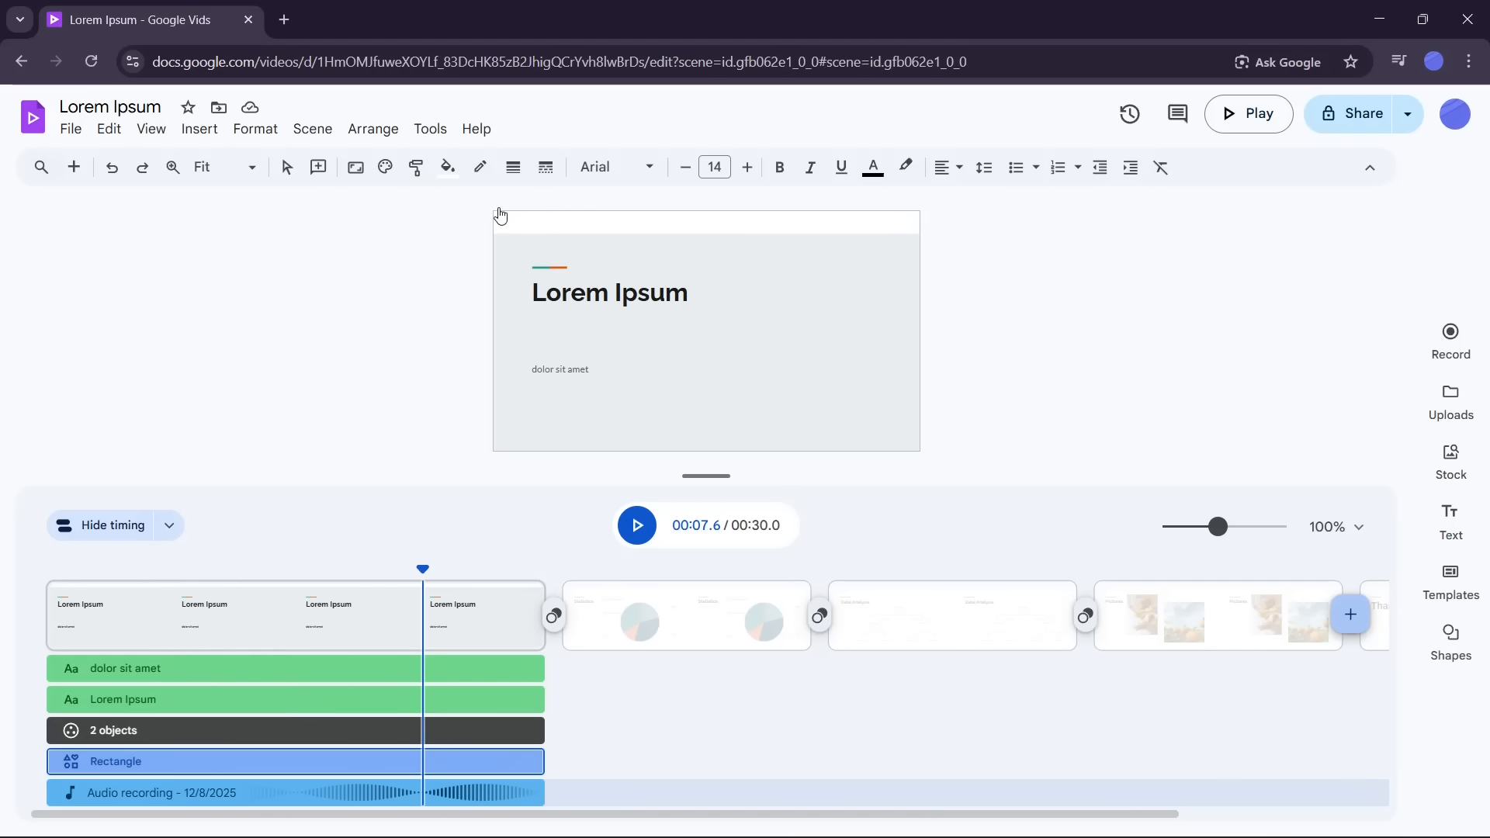
pyautogui.click(165, 726)
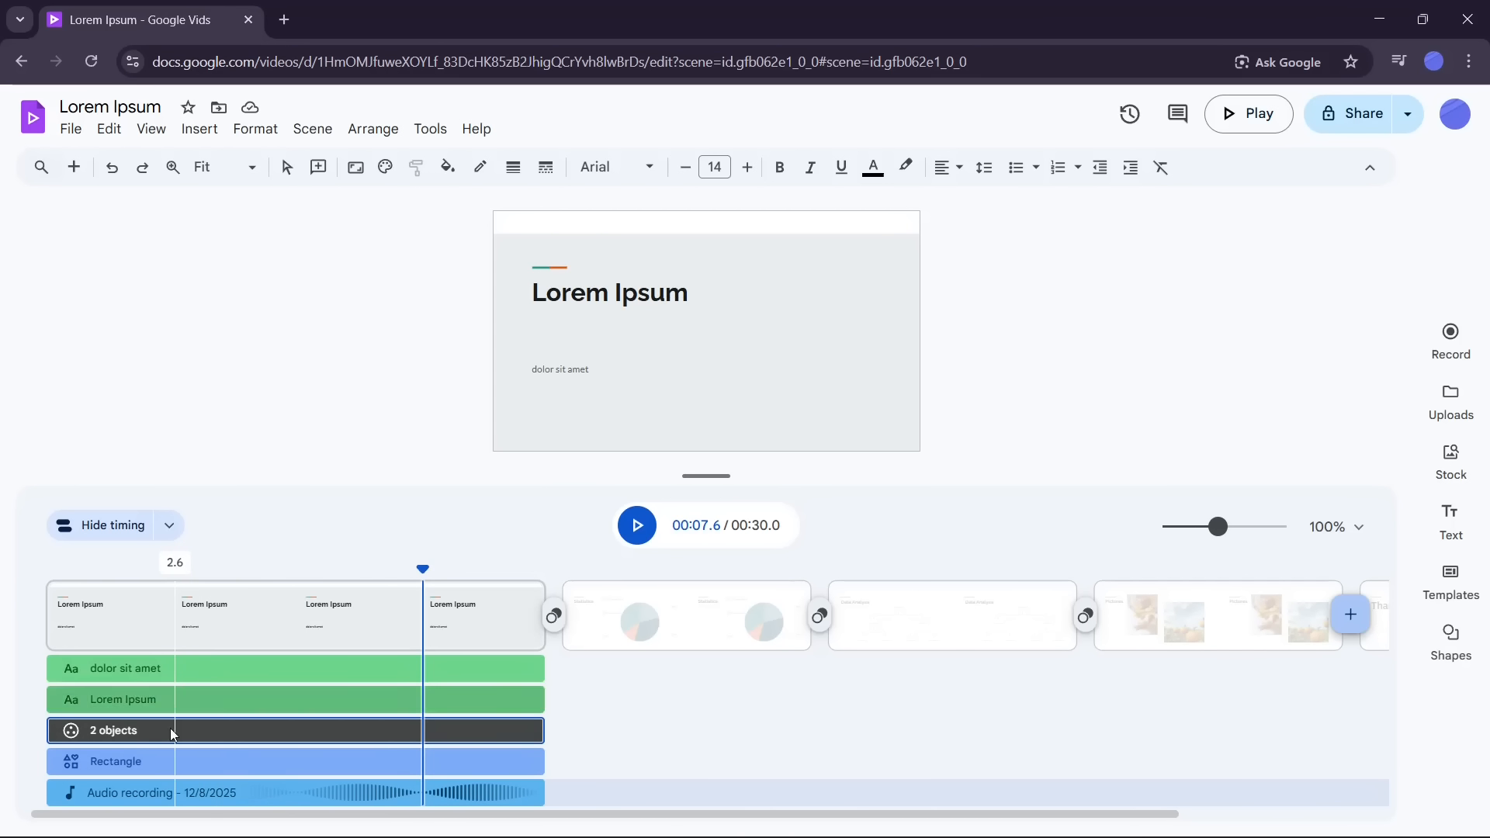
# Step: Open the Sound settings for the audio recording and view its This track and All tracks options
pyautogui.click(166, 791)
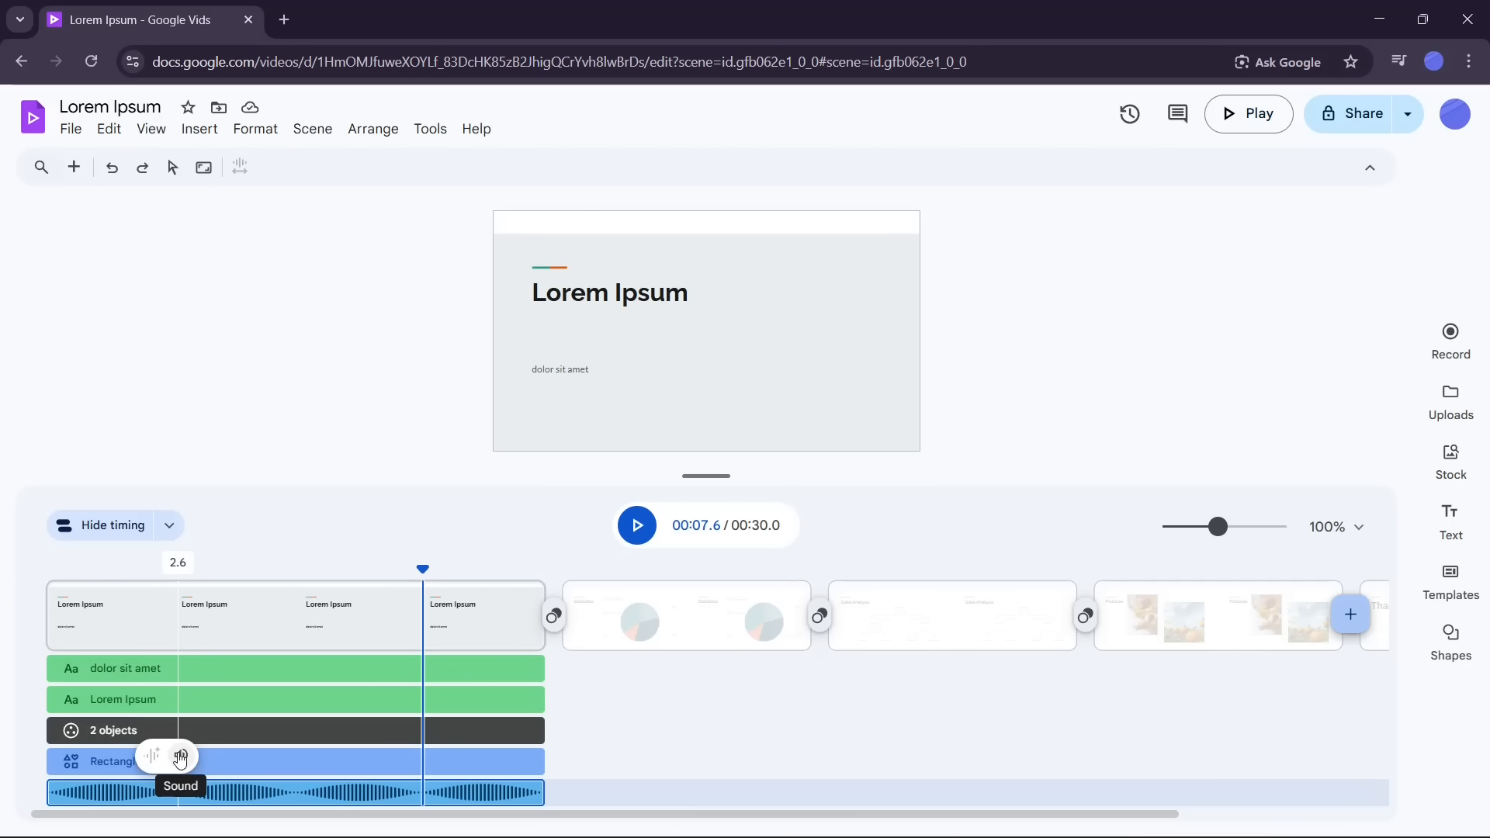
pyautogui.click(181, 757)
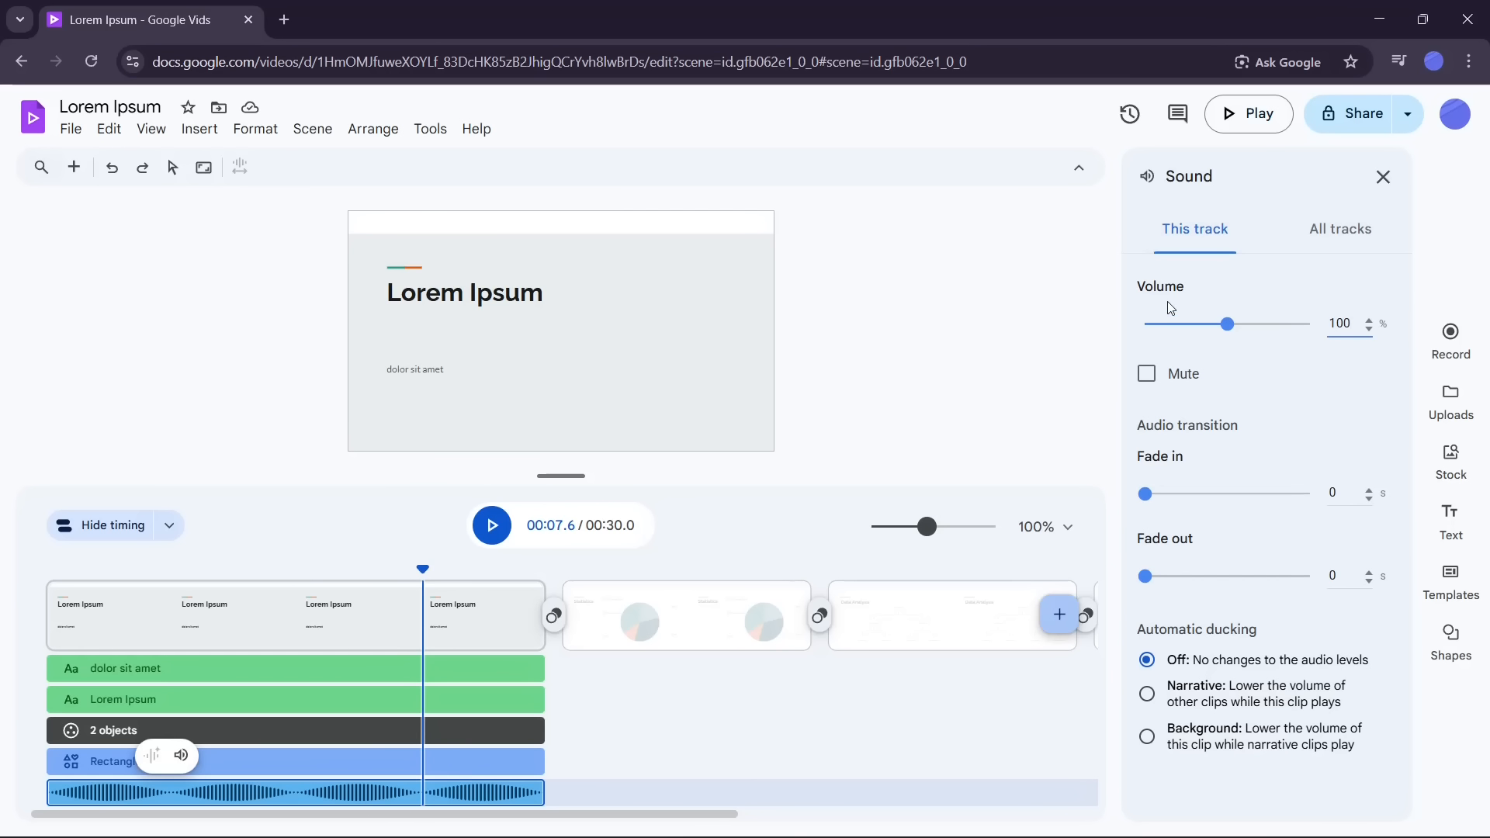
pyautogui.click(1293, 237)
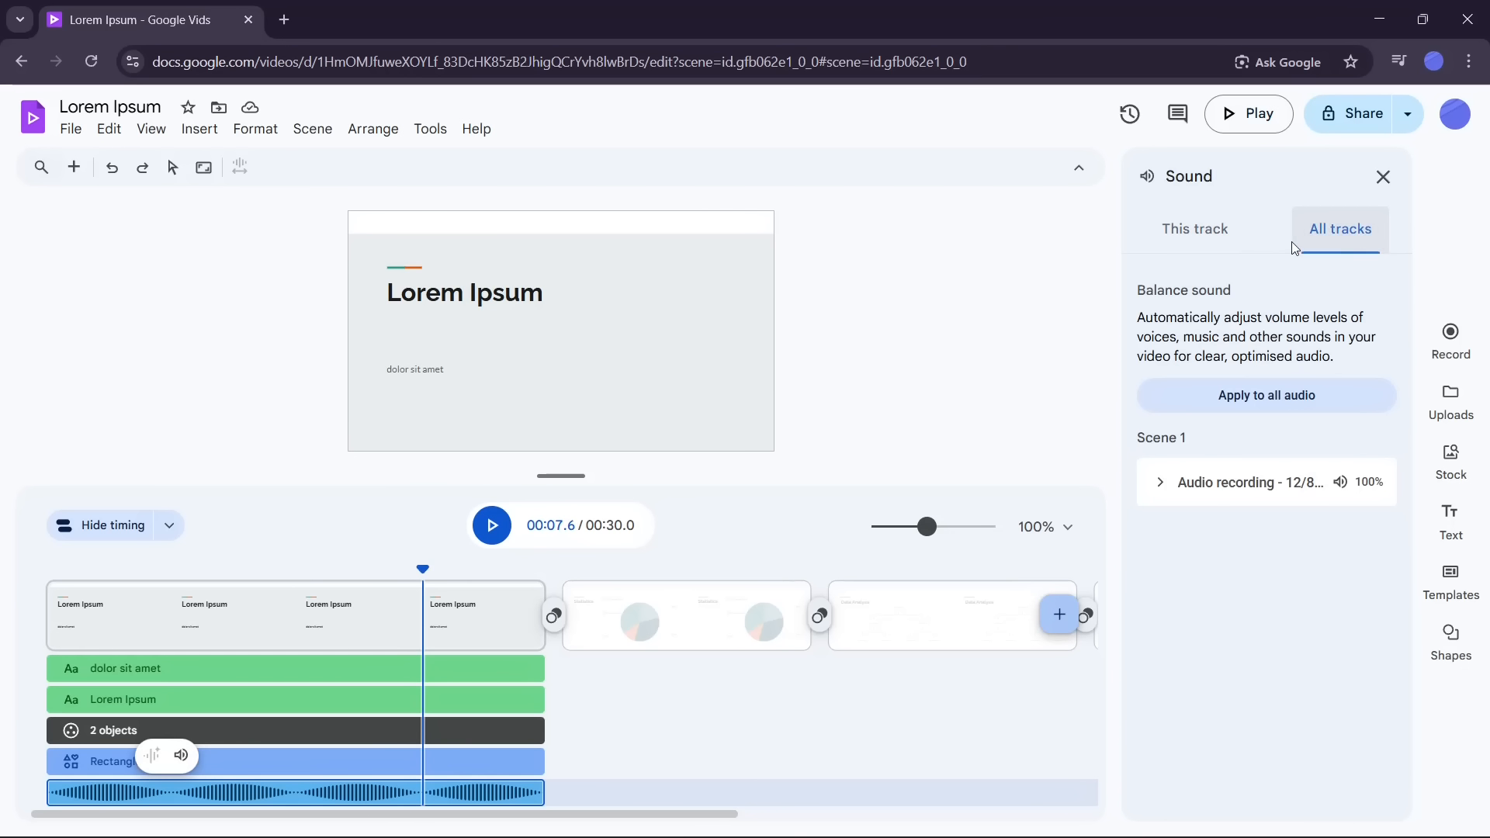
pyautogui.click(1202, 245)
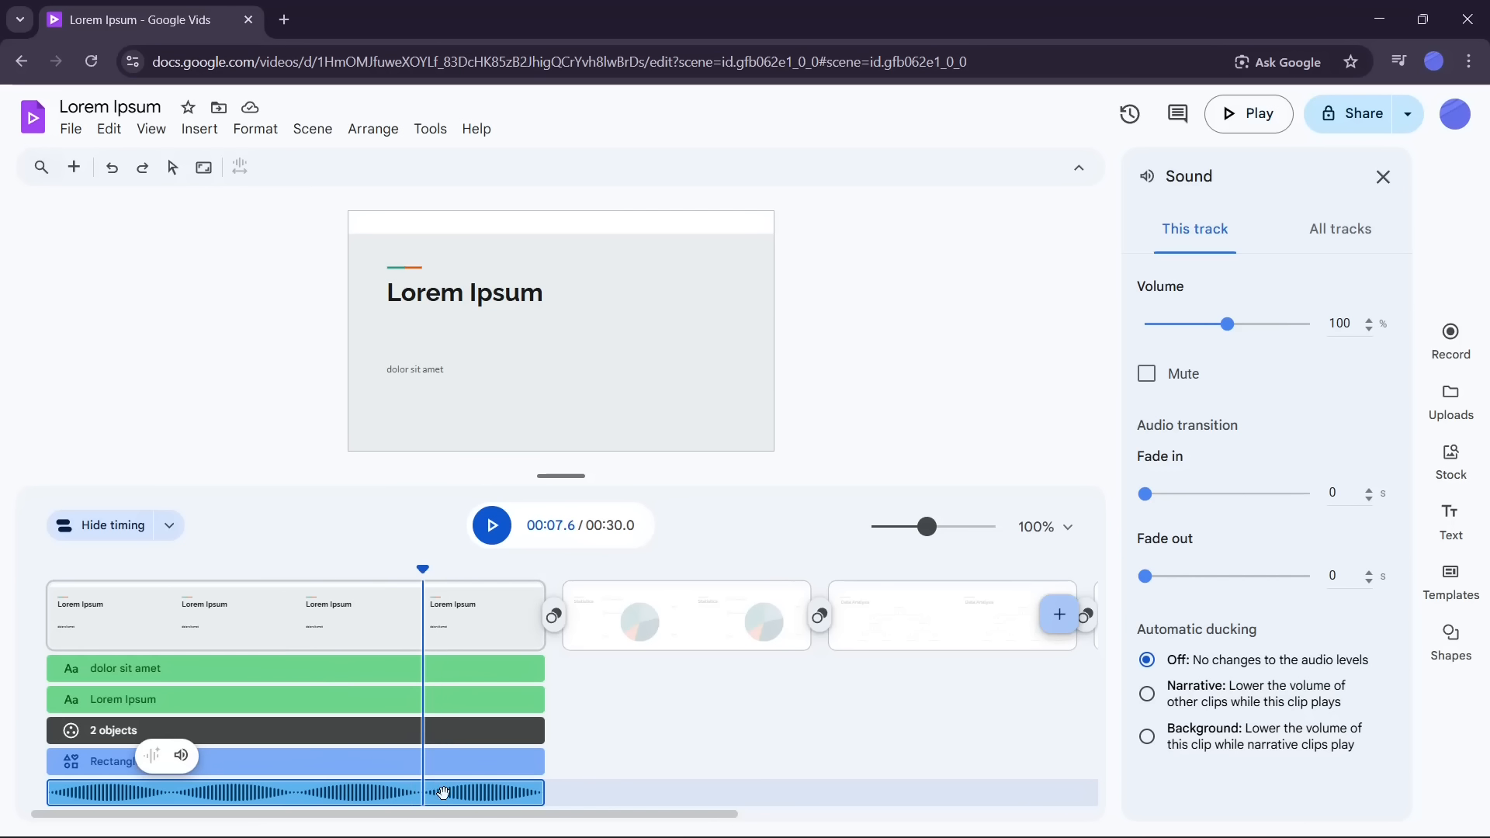
# Step: Inspect the Statistics scene's timing tracks, scene menu and the sound settings for all tracks
pyautogui.moveTo(422, 567); pyautogui.dragTo(691, 567)
pyautogui.click(660, 625)
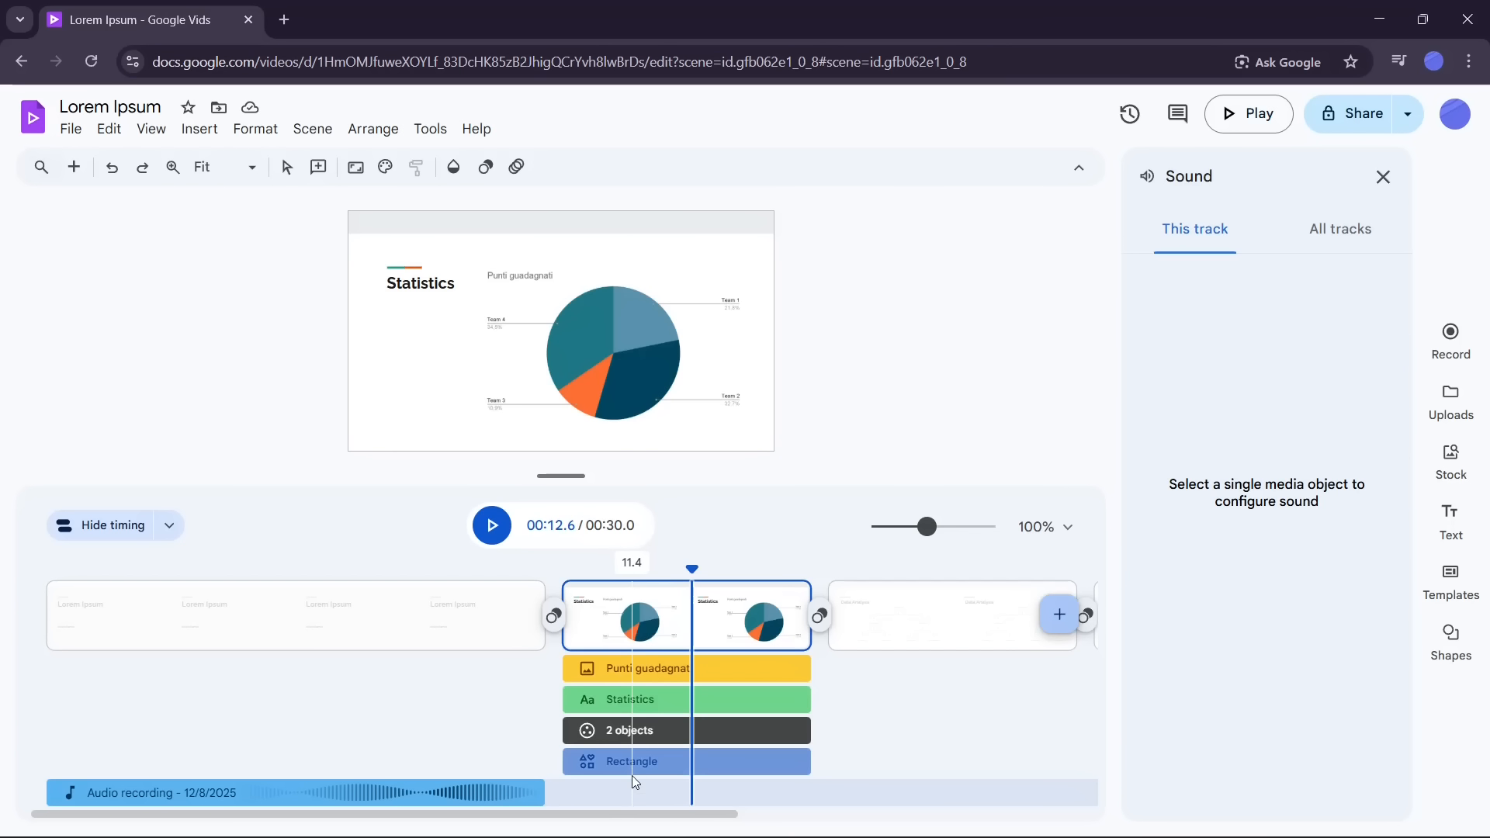
pyautogui.rightClick(631, 795)
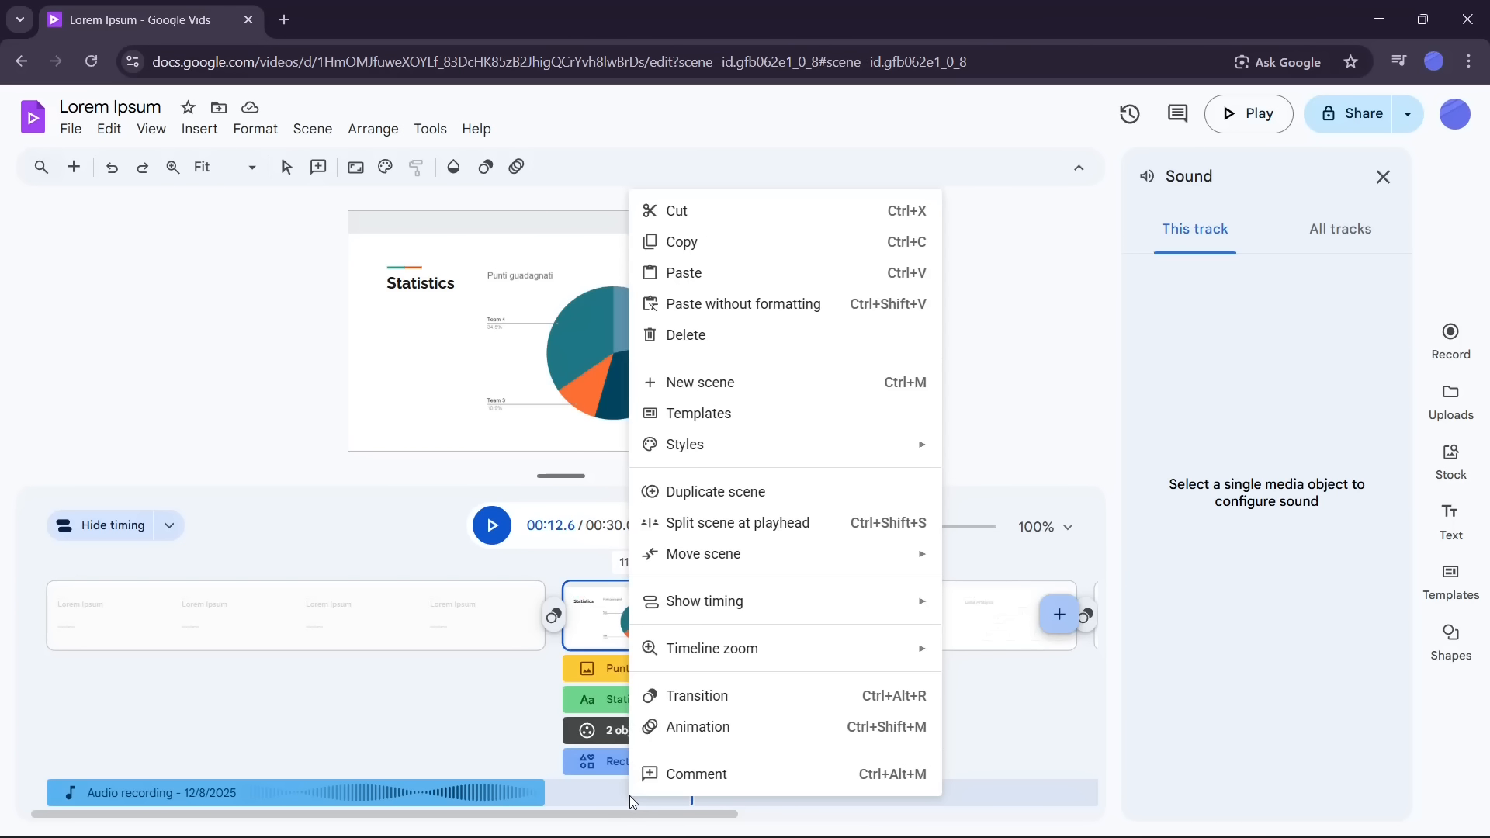
pyautogui.click(625, 780)
pyautogui.moveTo(697, 569); pyautogui.dragTo(713, 569)
pyautogui.moveTo(716, 824); pyautogui.dragTo(883, 821)
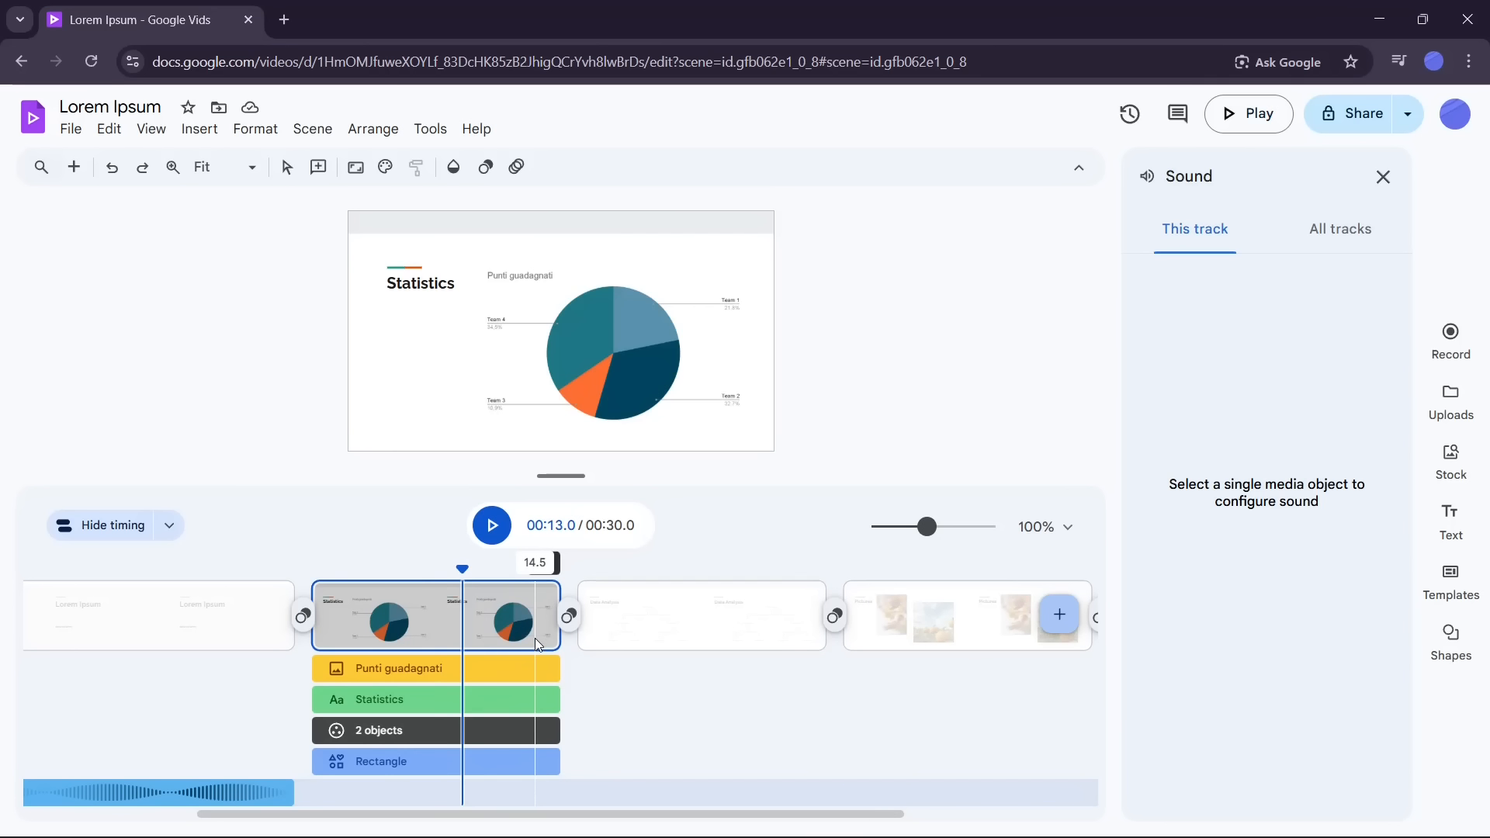
pyautogui.click(1318, 238)
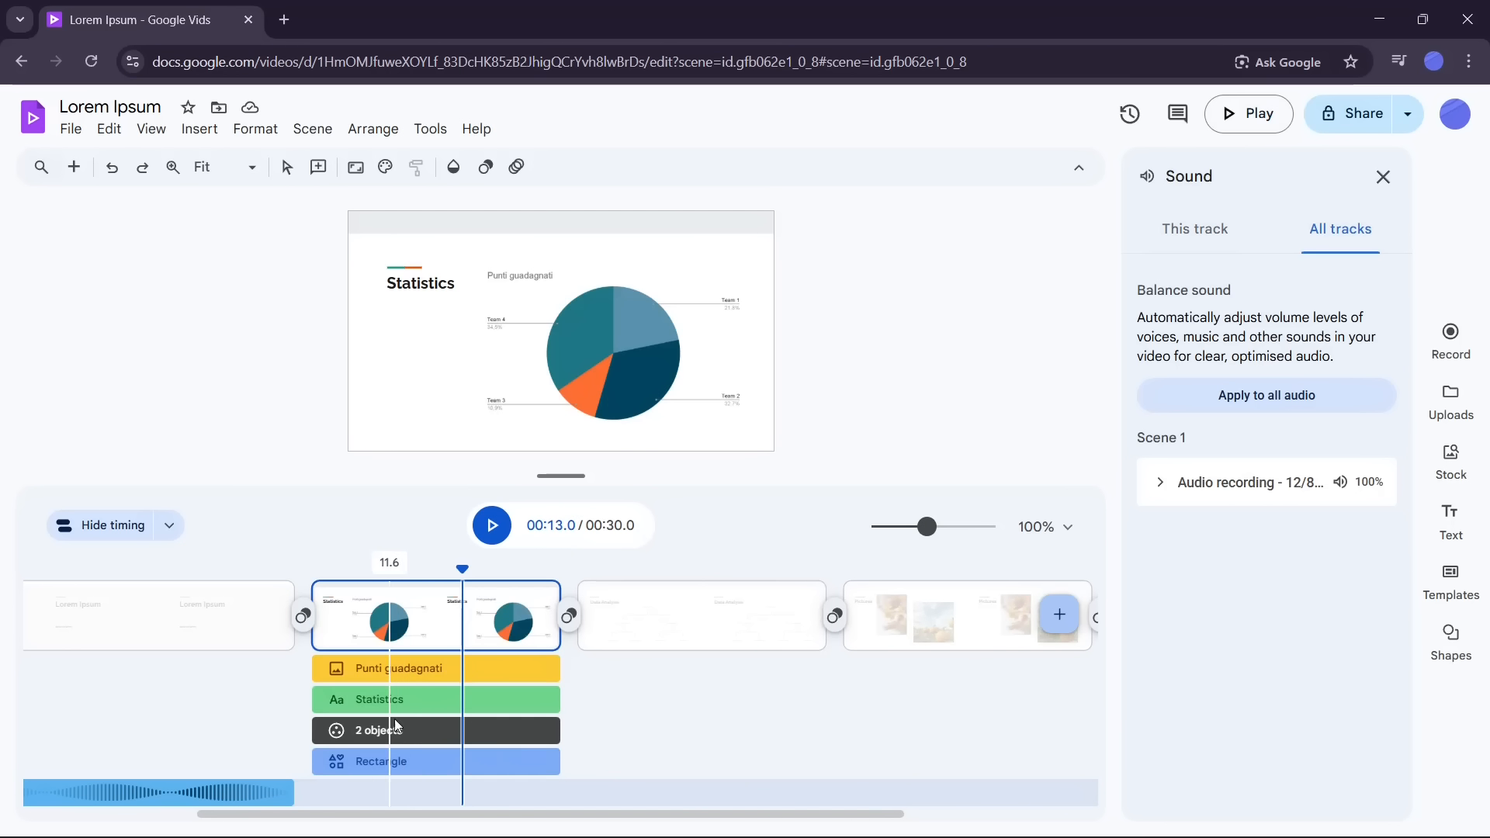
pyautogui.moveTo(489, 563); pyautogui.dragTo(1100, 635)
pyautogui.click(870, 651)
pyautogui.moveTo(870, 651); pyautogui.dragTo(3, 664)
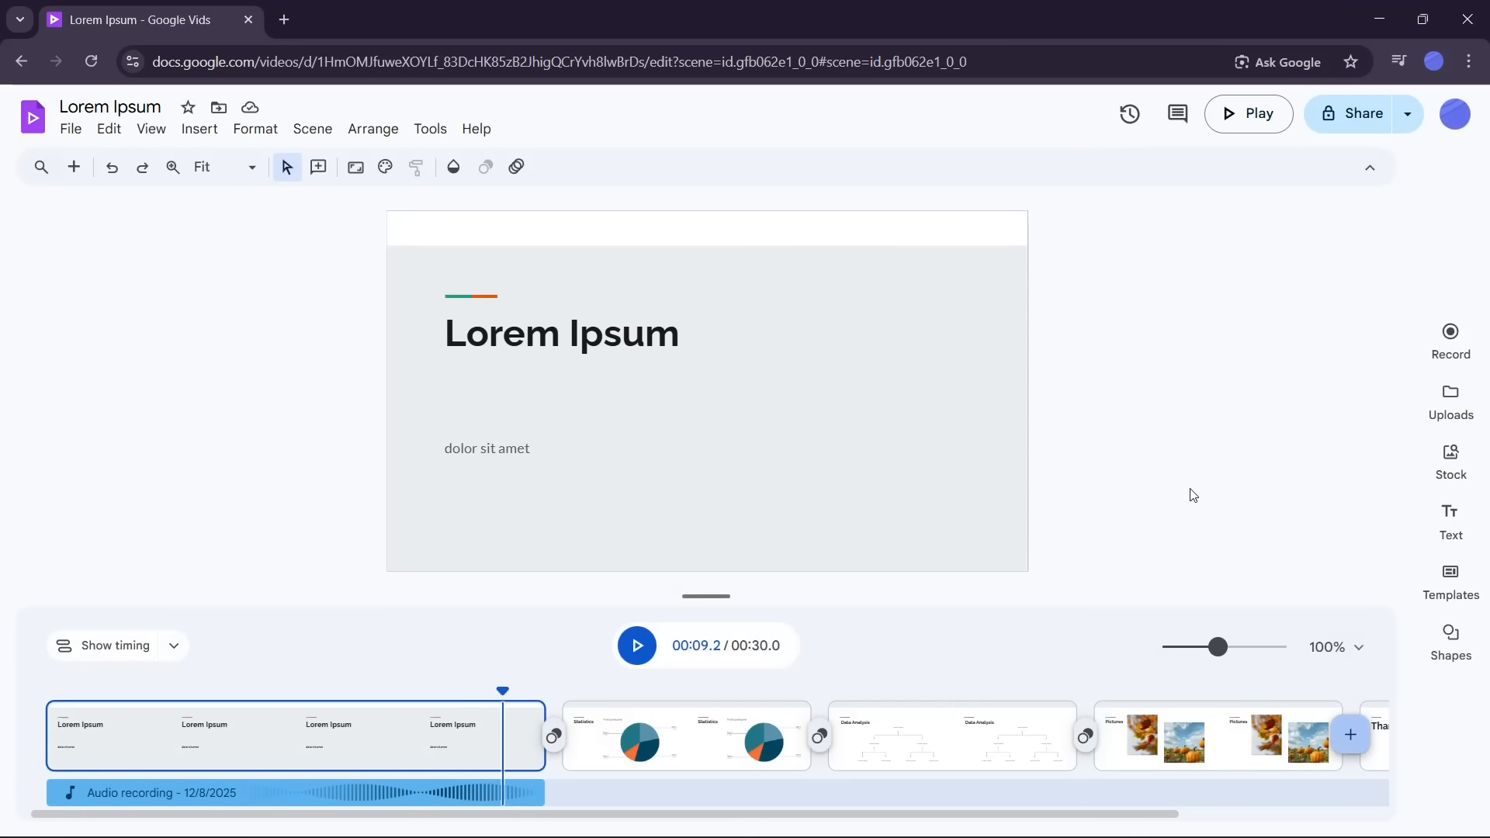